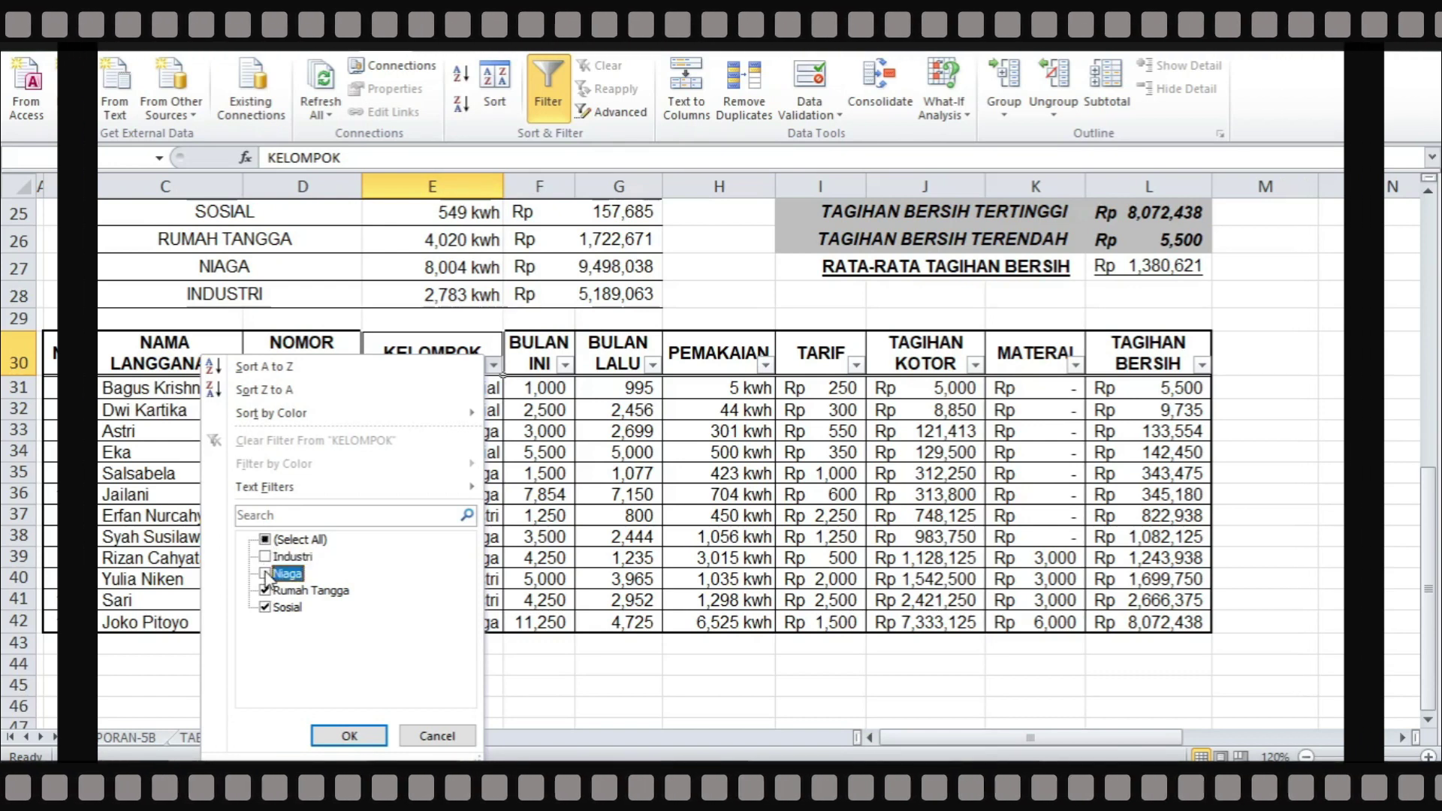
# Filter KELOMPOK to only Sosial and Rumah Tangga customers, then deselect the KELOMPOK cells.
pyautogui.click(347, 736)
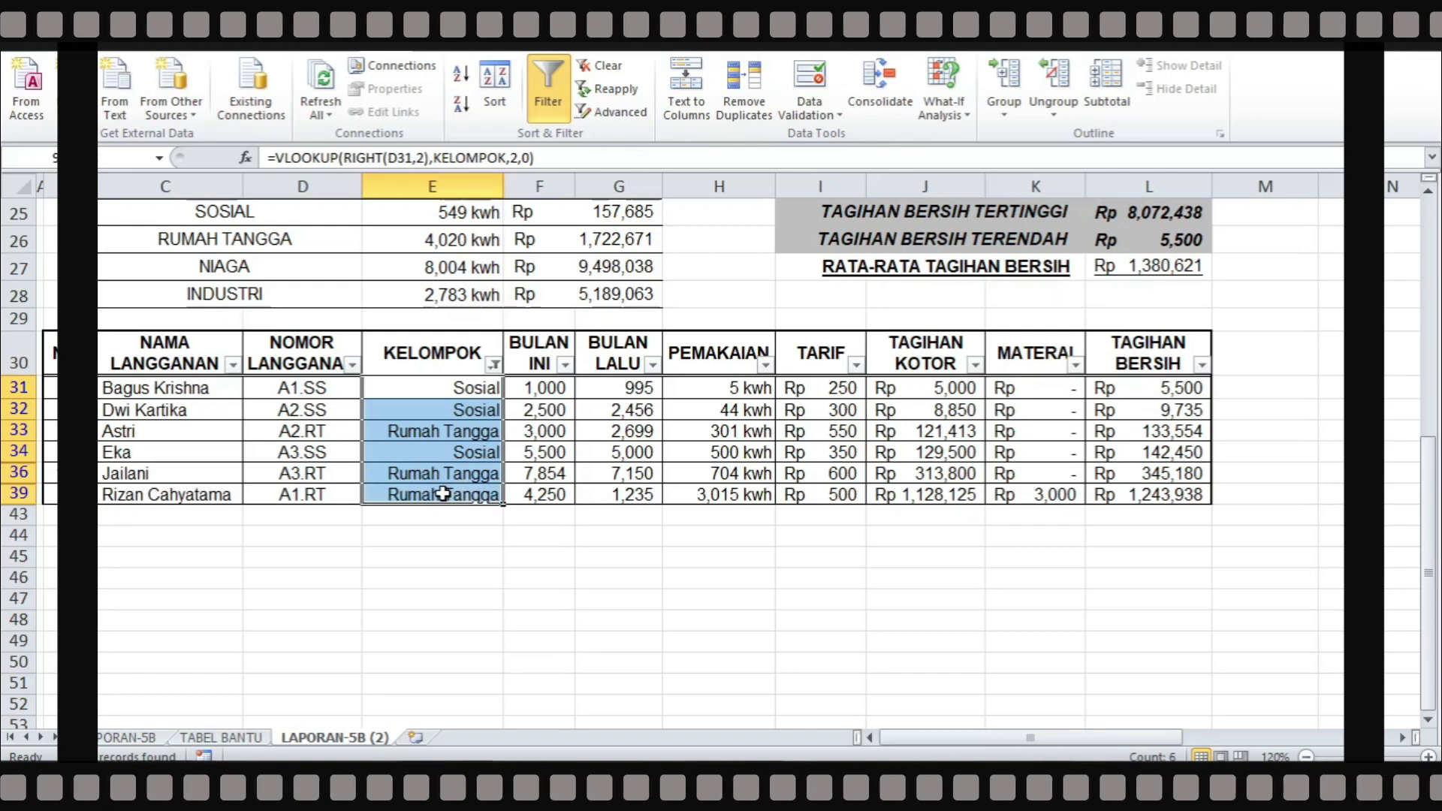
pyautogui.click(474, 408)
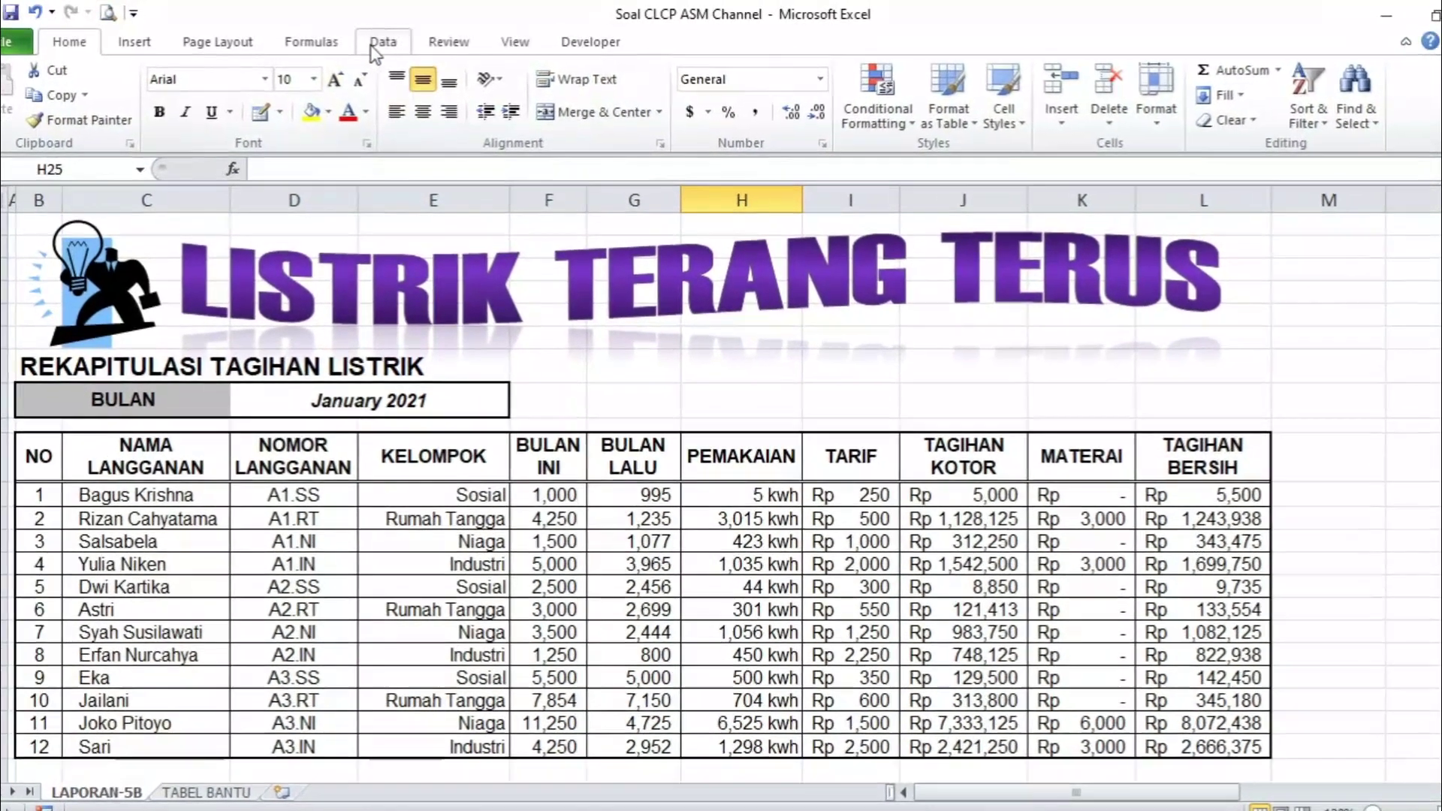
# Bring up the Data ribbon's sort and filter tools for the billing table.
pyautogui.click(377, 41)
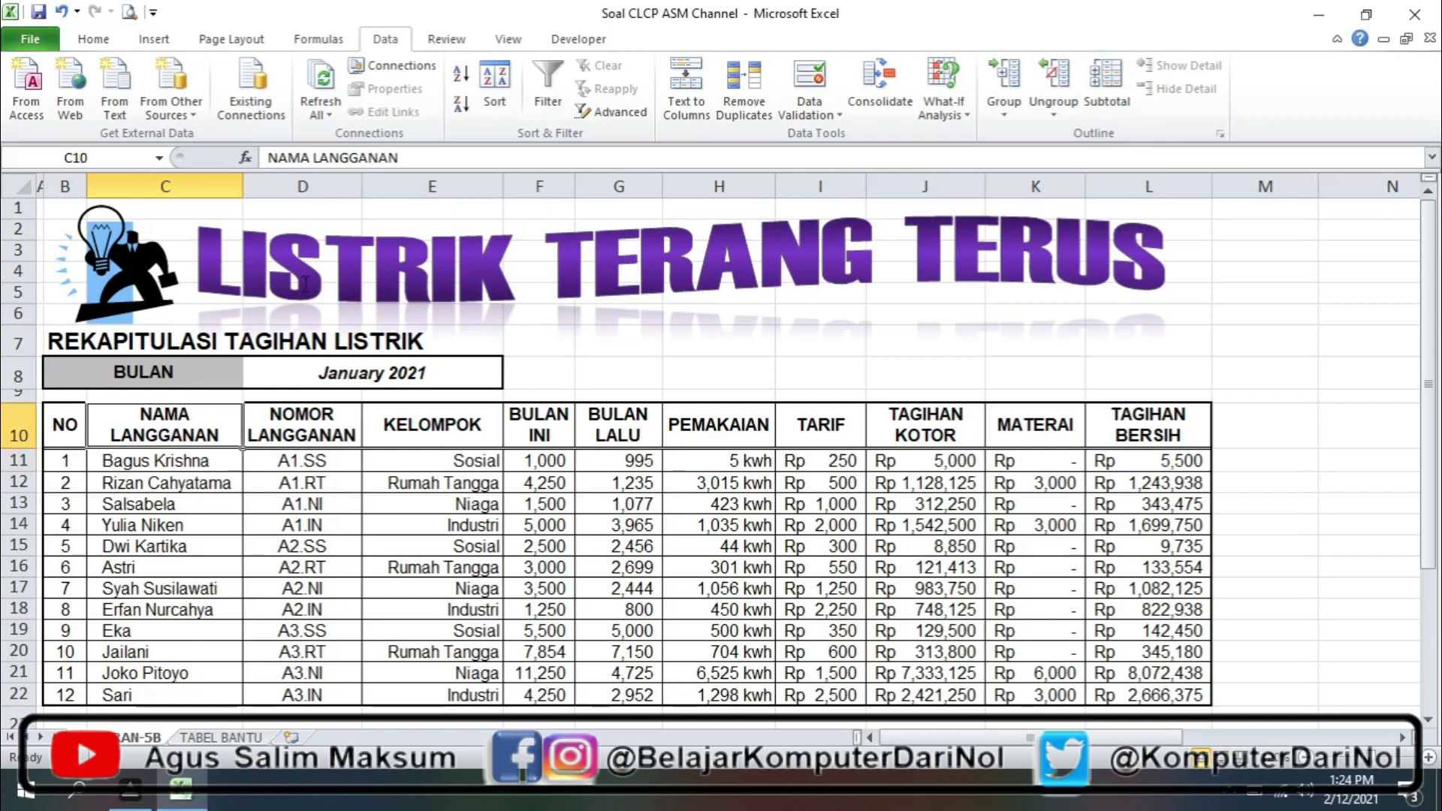
# Sort the billing table A to Z by NAMA LANGGANAN so Astri comes first.
pyautogui.click(461, 108)
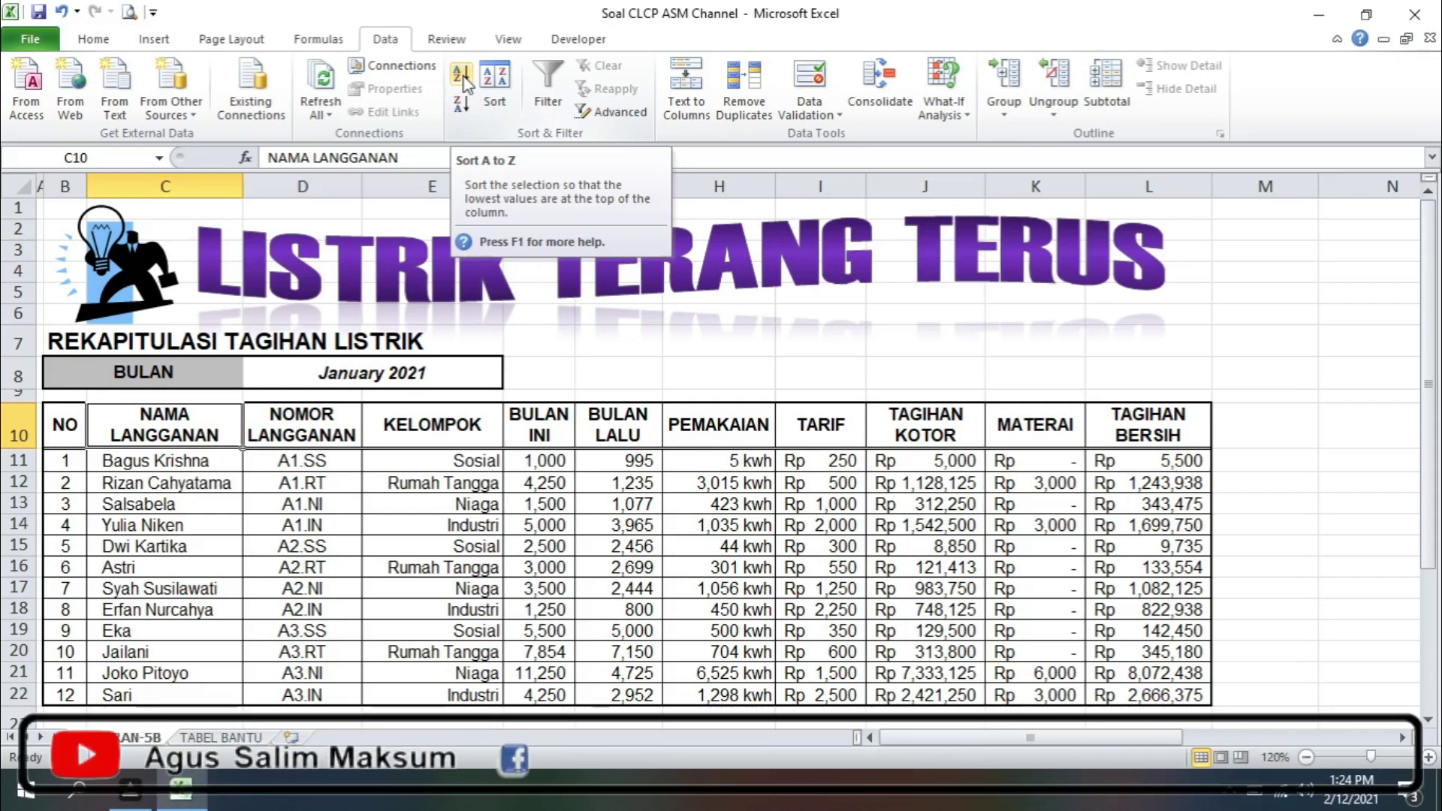
pyautogui.click(464, 79)
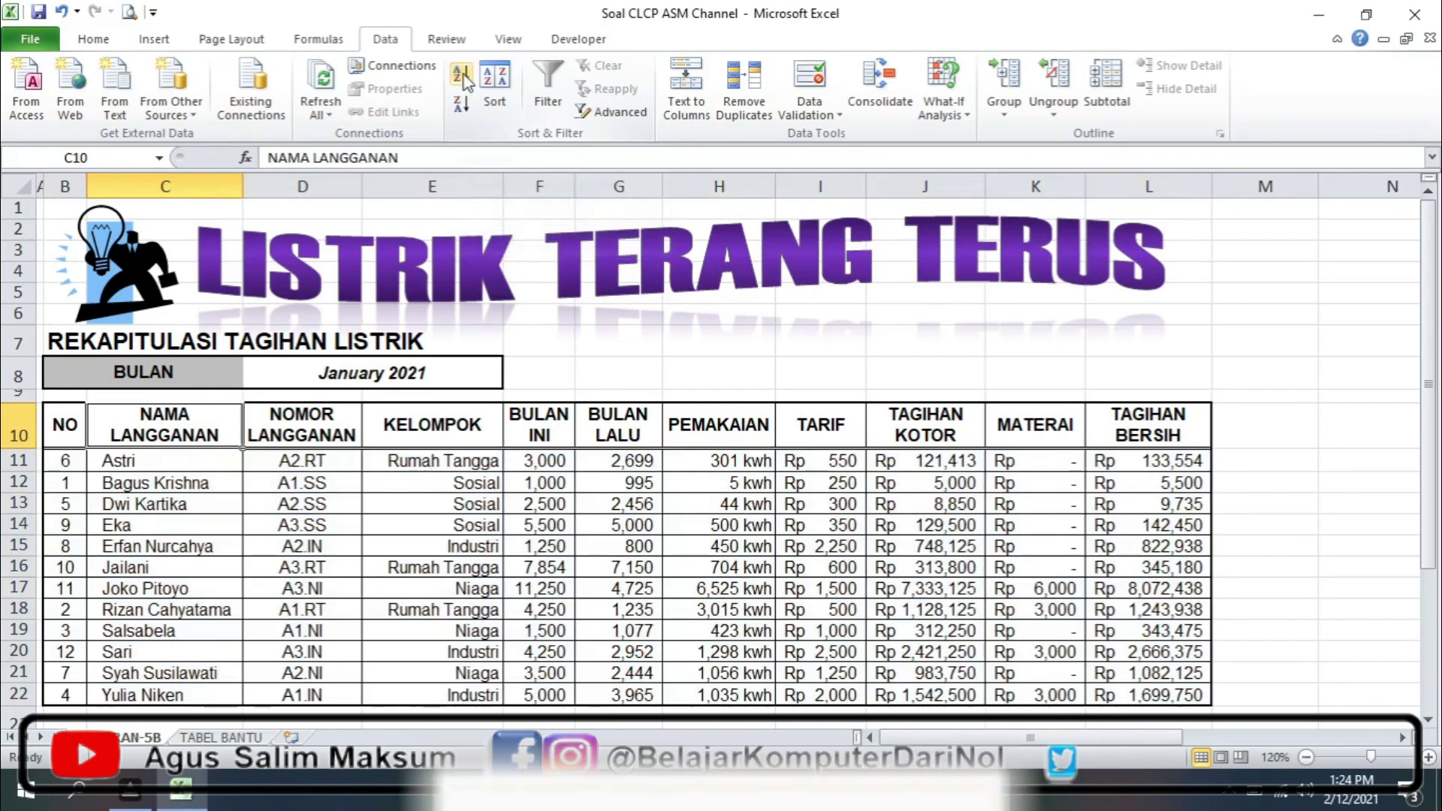
pyautogui.moveTo(122, 461); pyautogui.dragTo(119, 704)
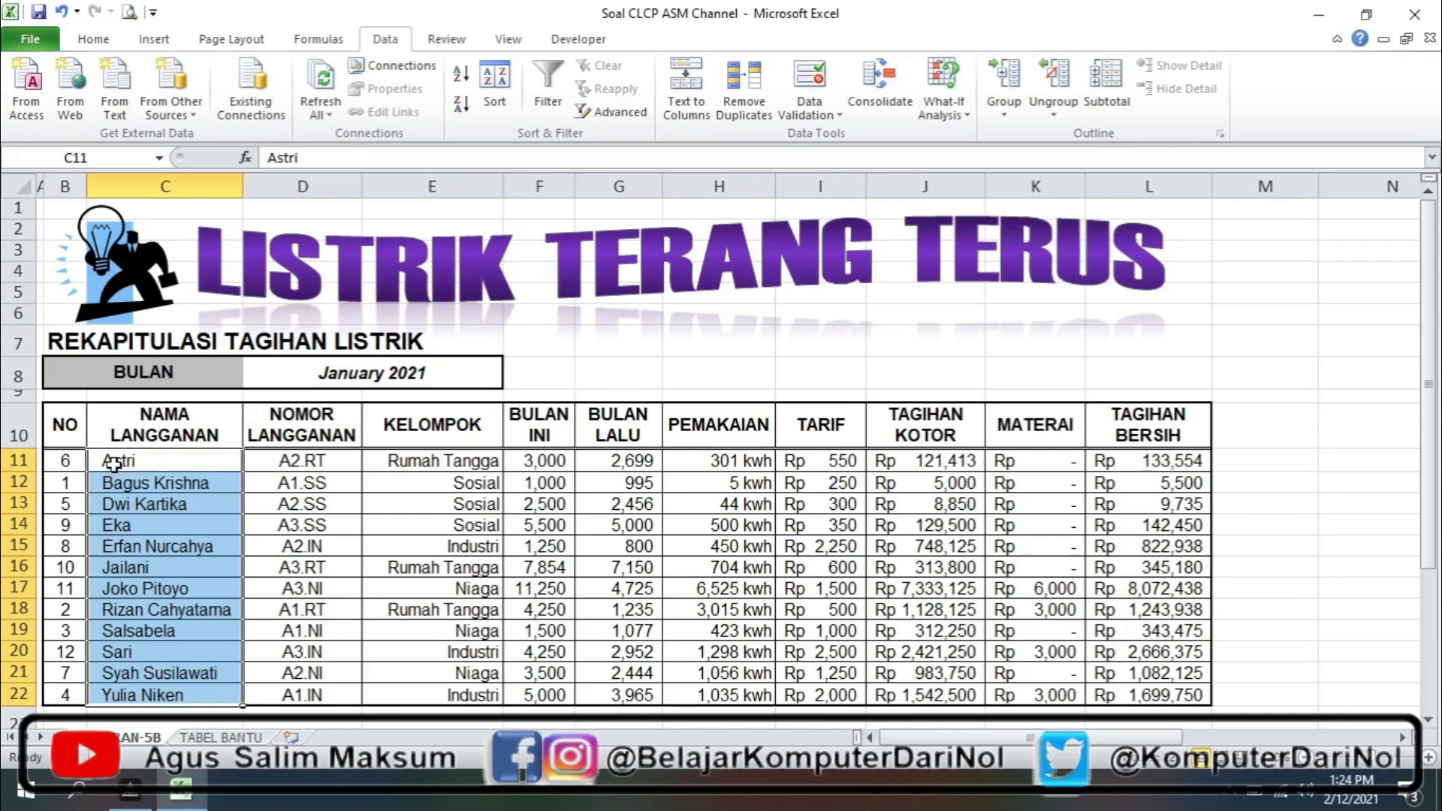
pyautogui.click(109, 503)
pyautogui.click(108, 525)
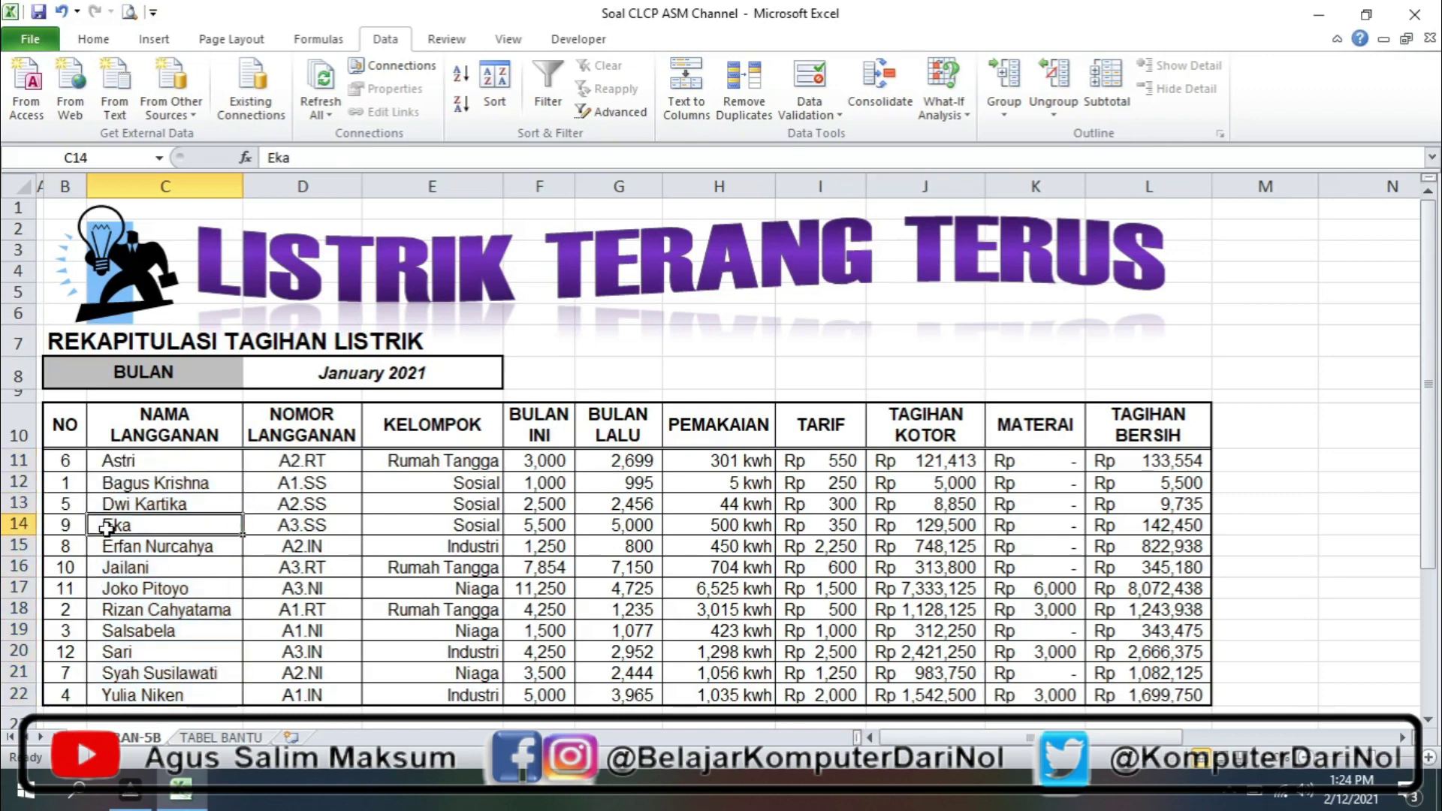
pyautogui.click(107, 566)
pyautogui.click(107, 612)
pyautogui.click(105, 637)
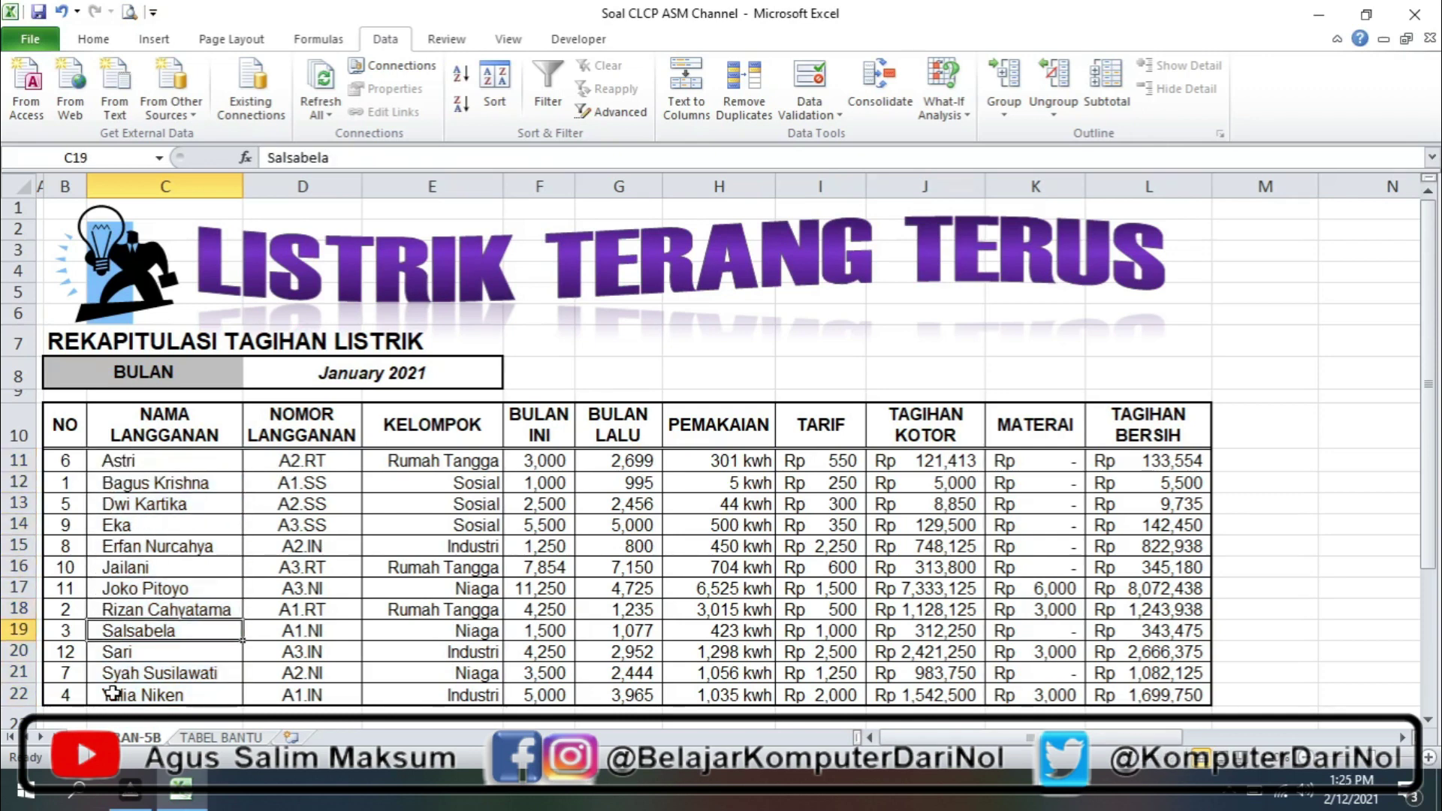
pyautogui.click(105, 695)
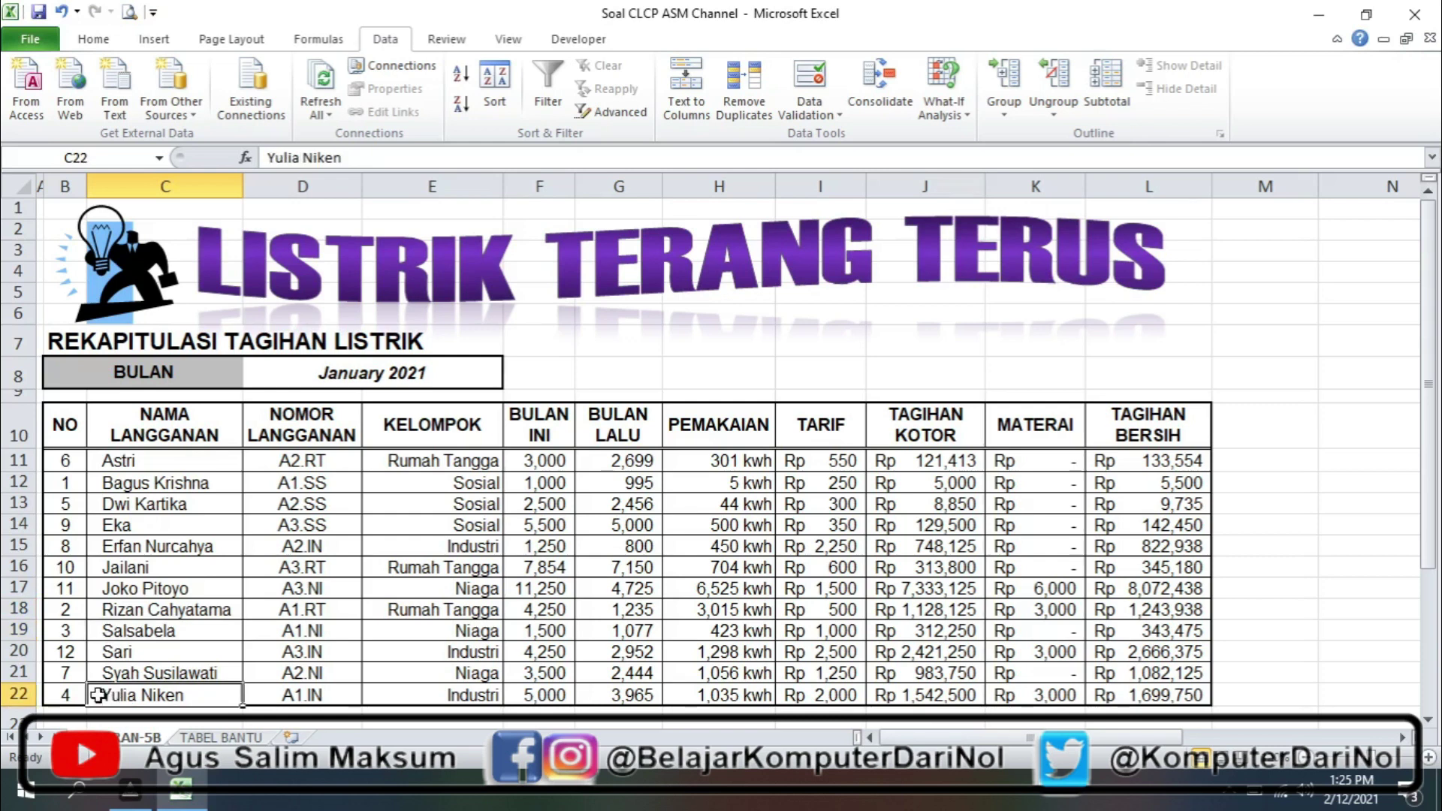
pyautogui.click(193, 441)
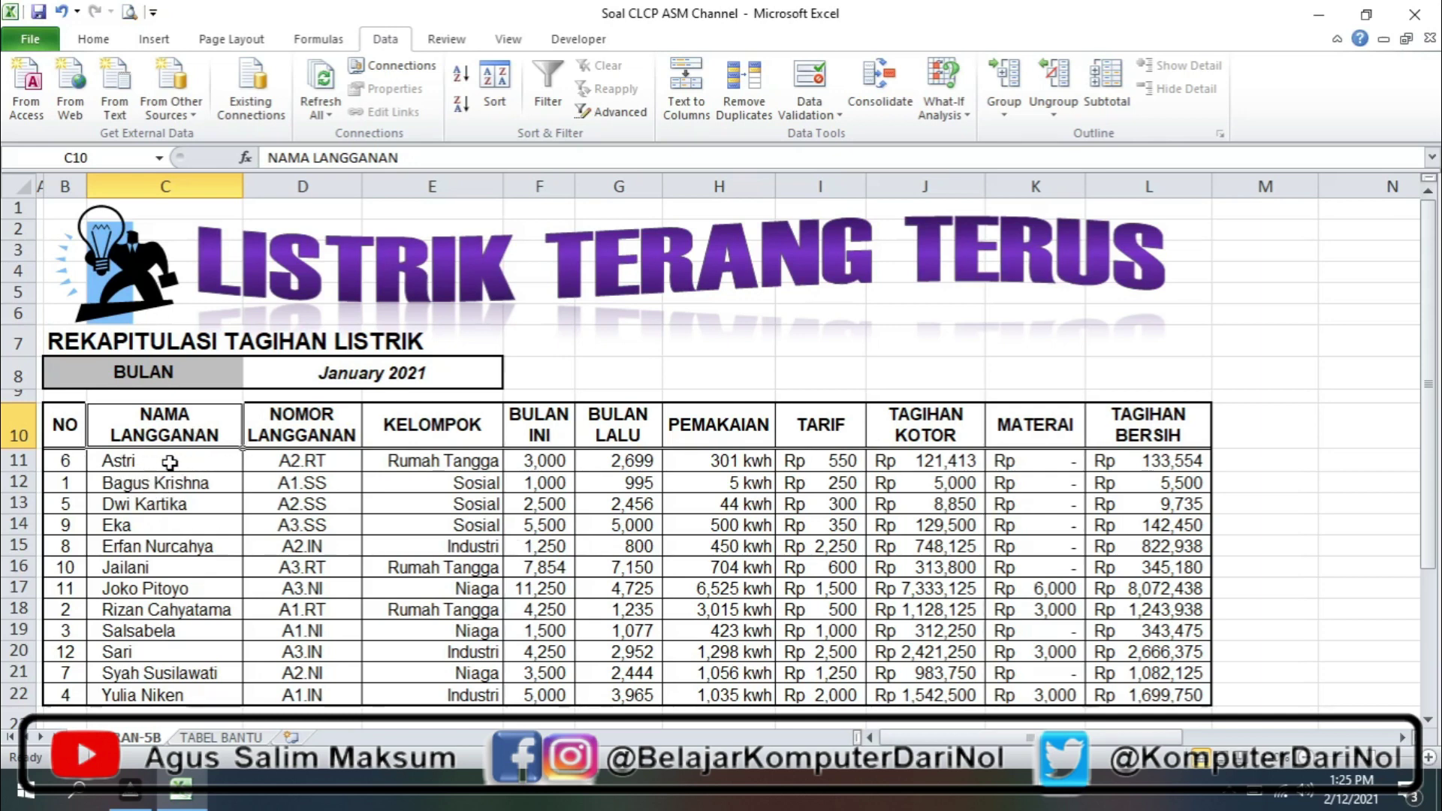
pyautogui.moveTo(170, 463); pyautogui.dragTo(187, 700)
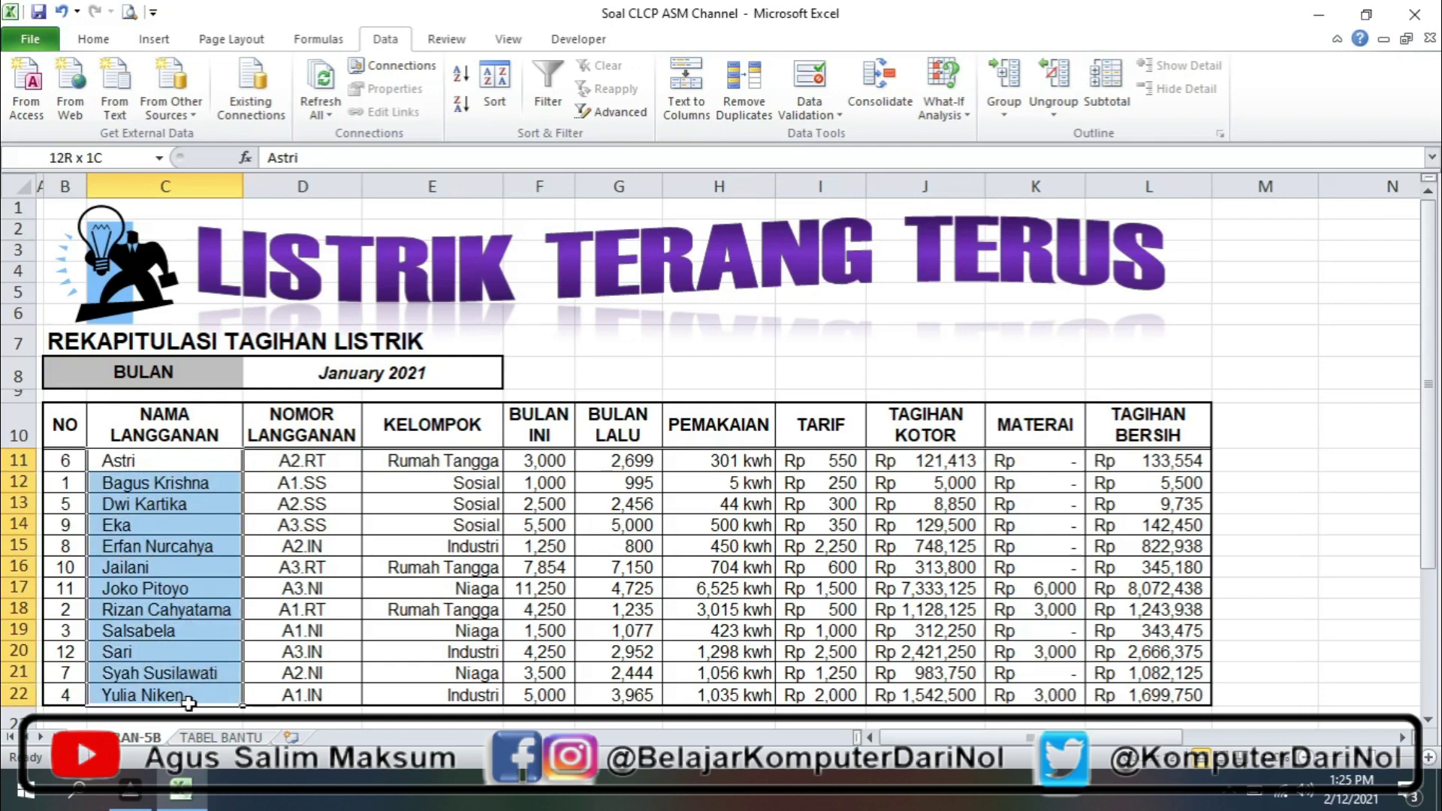
pyautogui.click(176, 462)
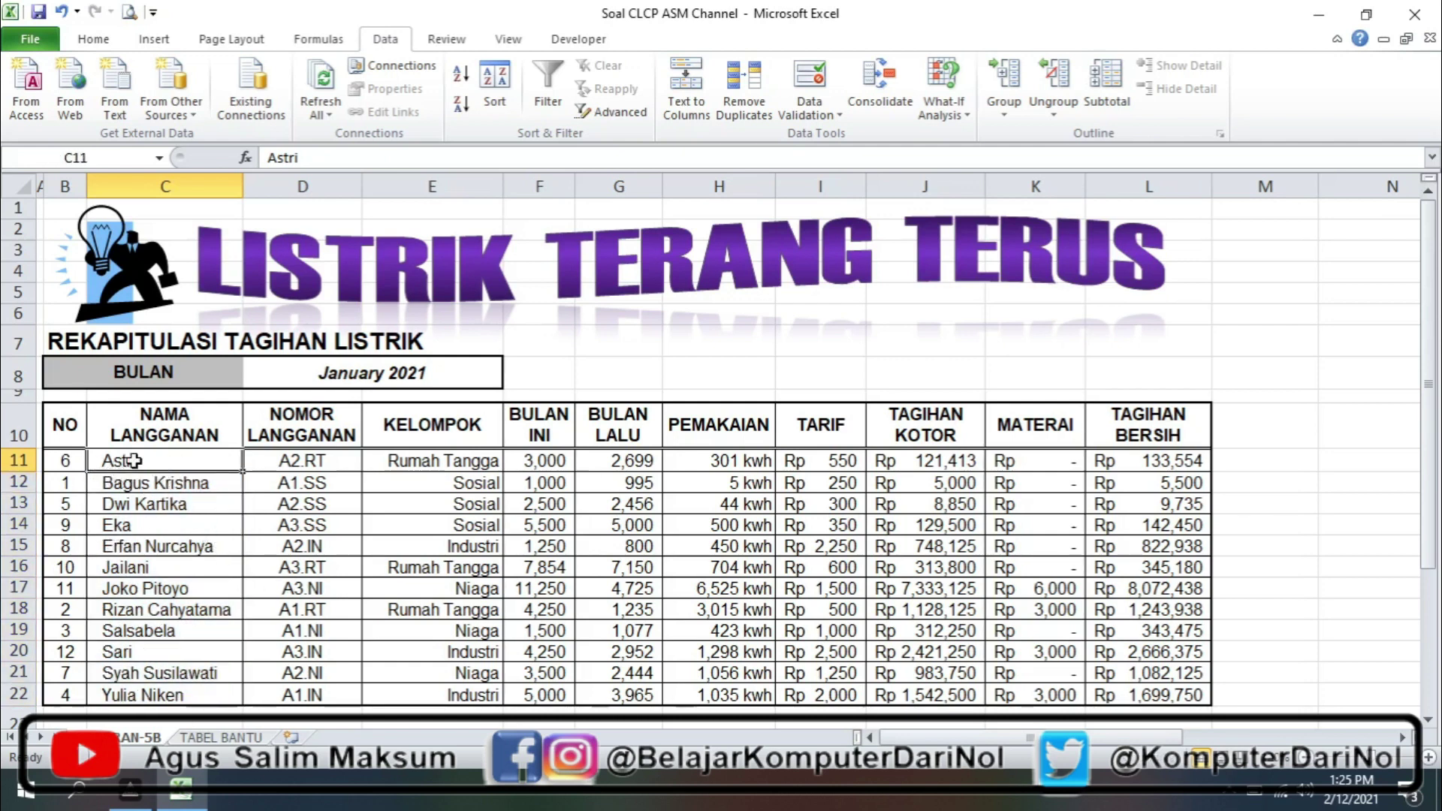
pyautogui.click(58, 426)
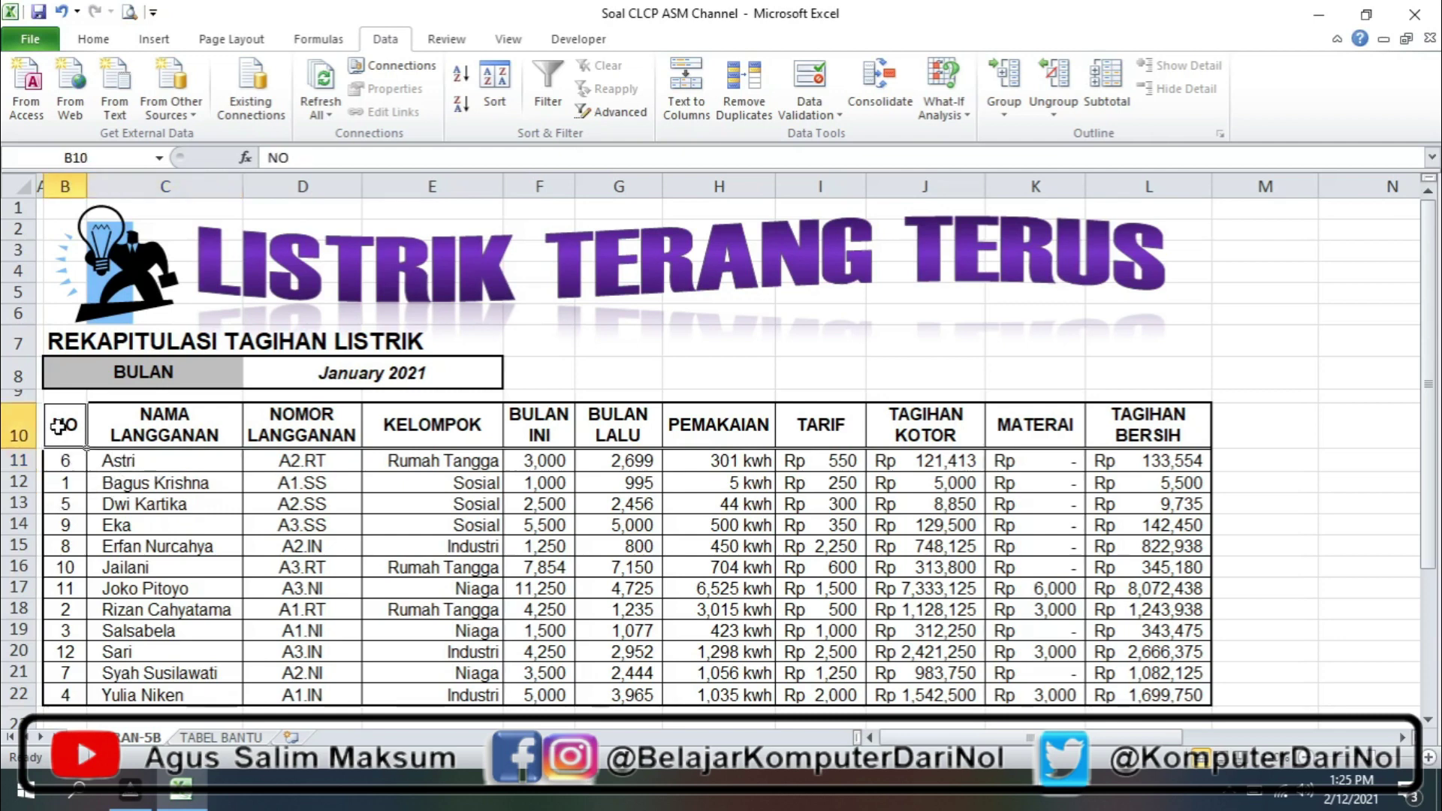
pyautogui.moveTo(66, 460); pyautogui.dragTo(67, 694)
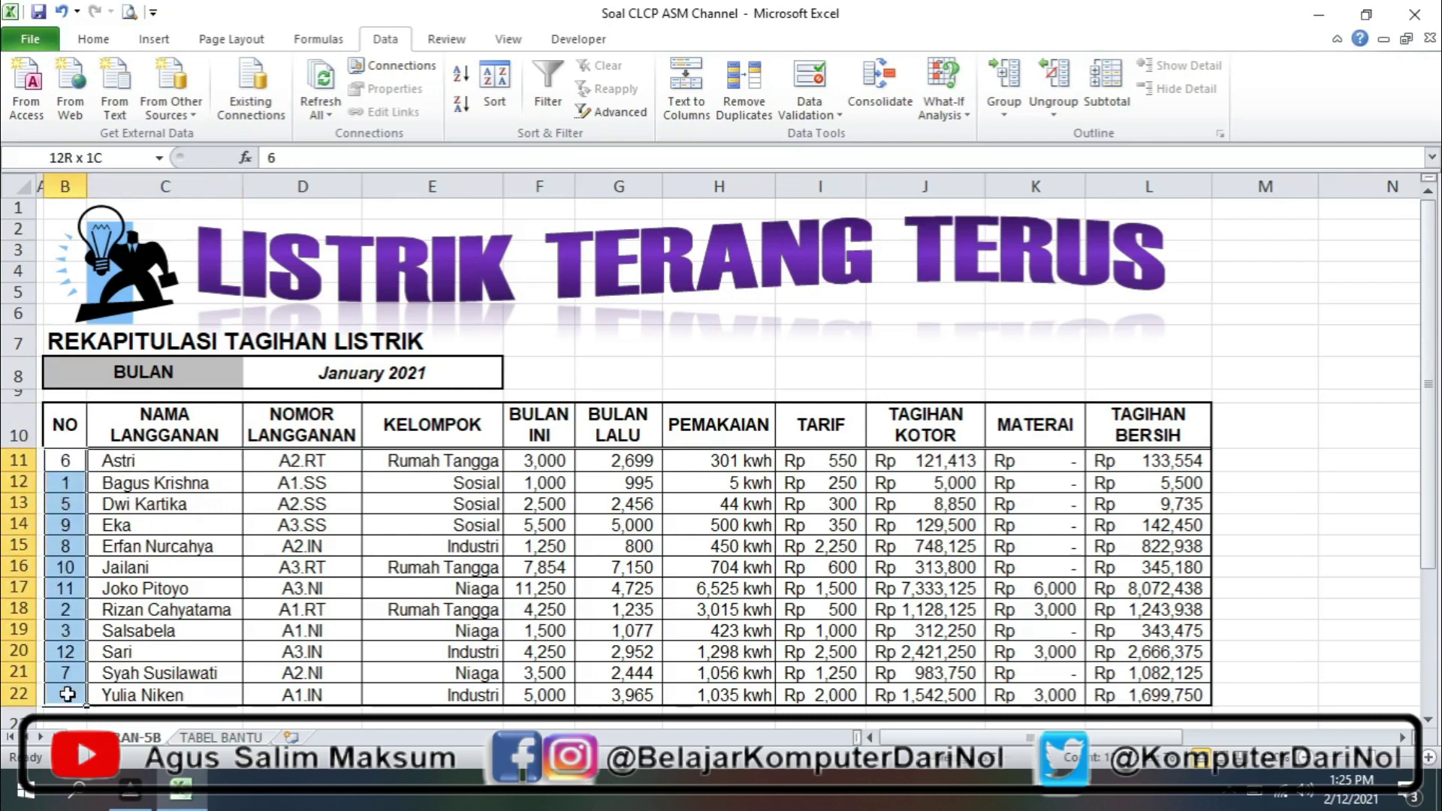
pyautogui.click(148, 425)
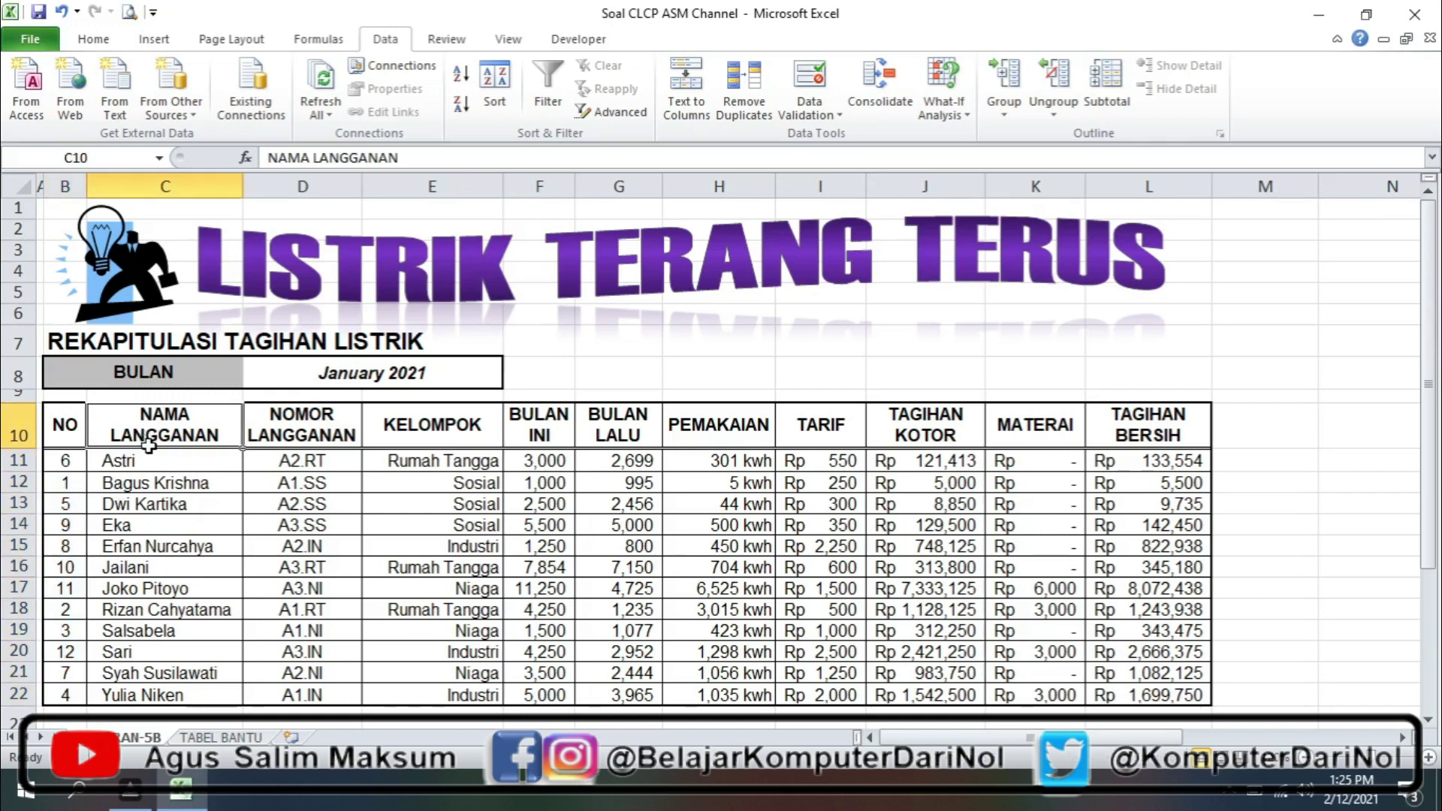
pyautogui.moveTo(149, 444); pyautogui.dragTo(150, 695)
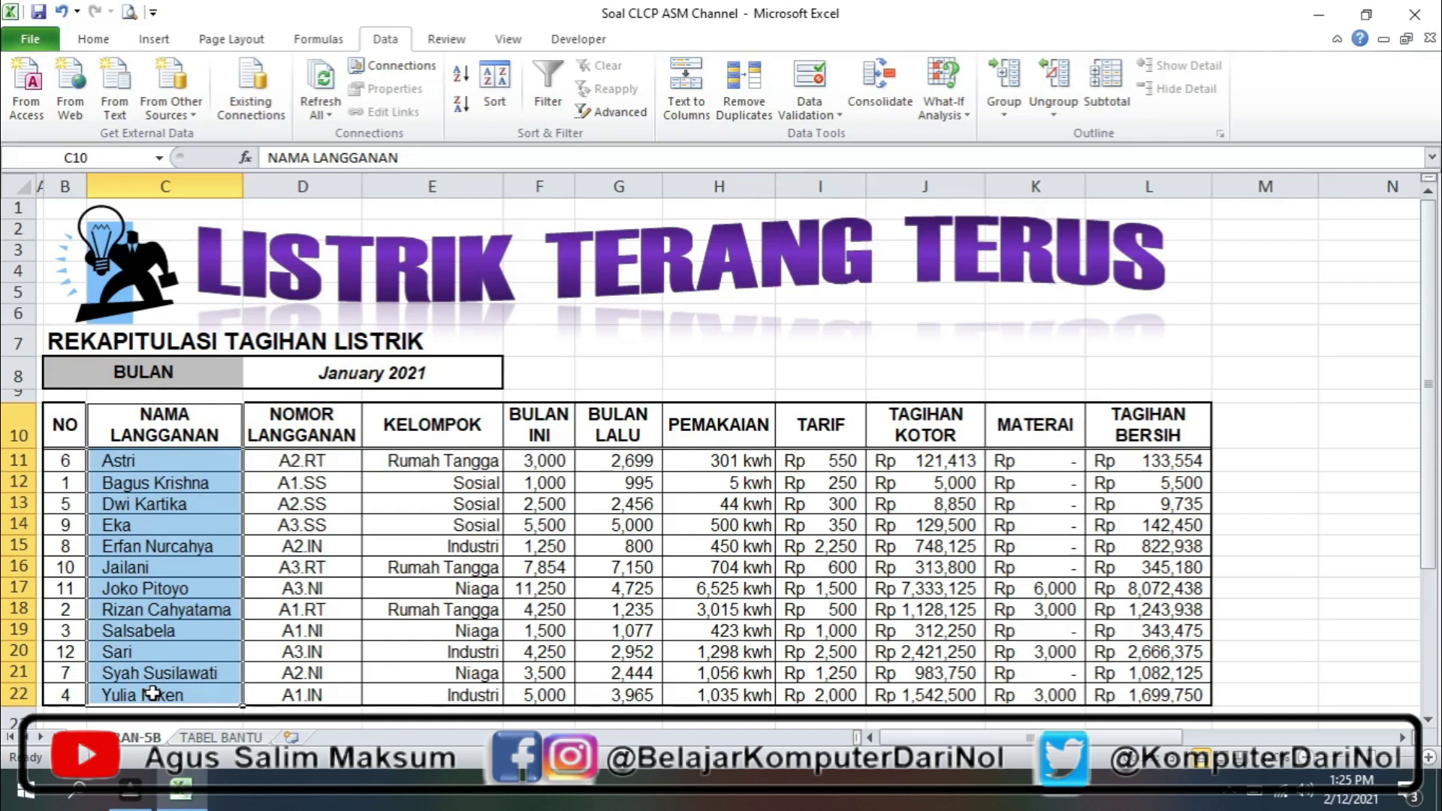
pyautogui.click(174, 424)
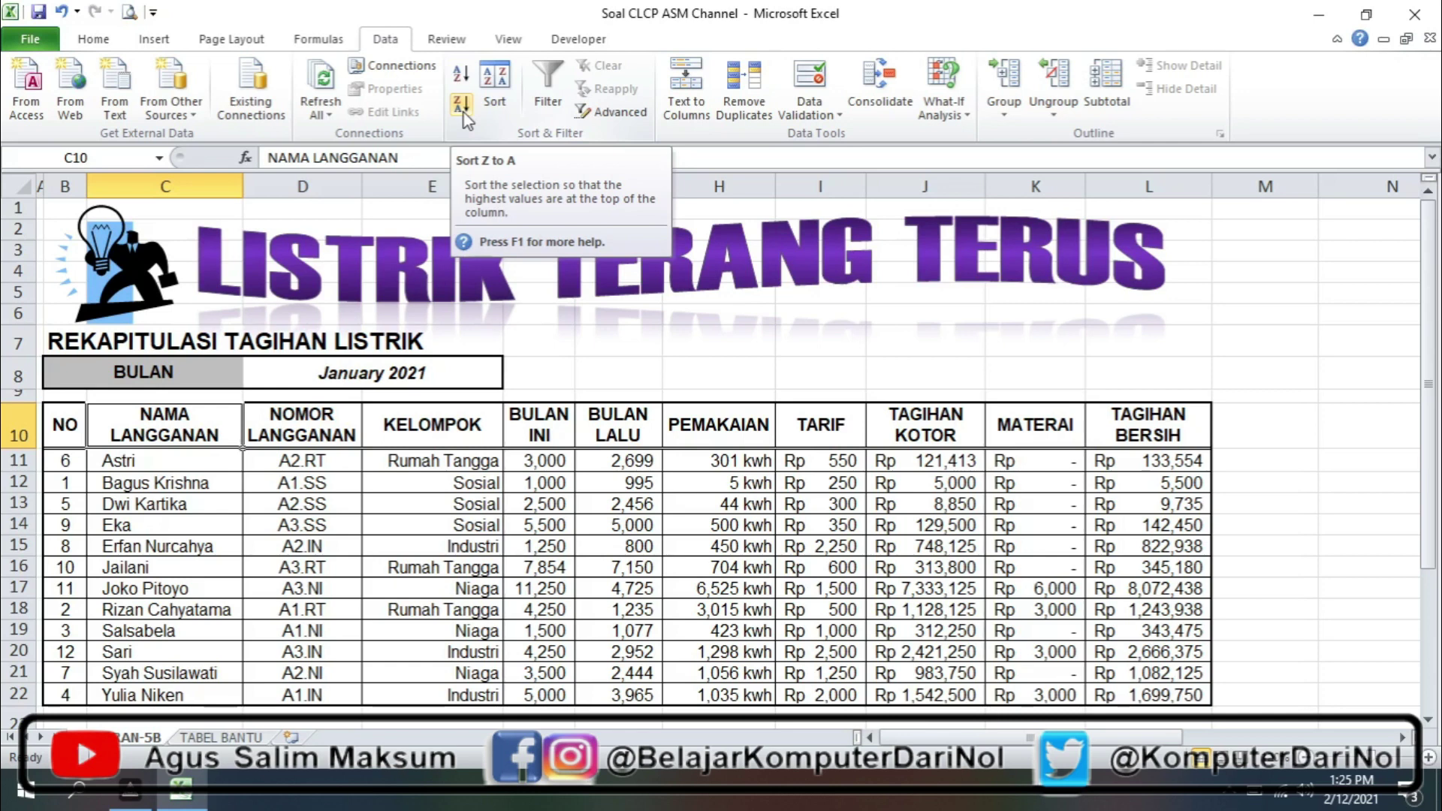
# Sort the table Z to A from the NAMA LANGGANAN header cell.
pyautogui.click(172, 460)
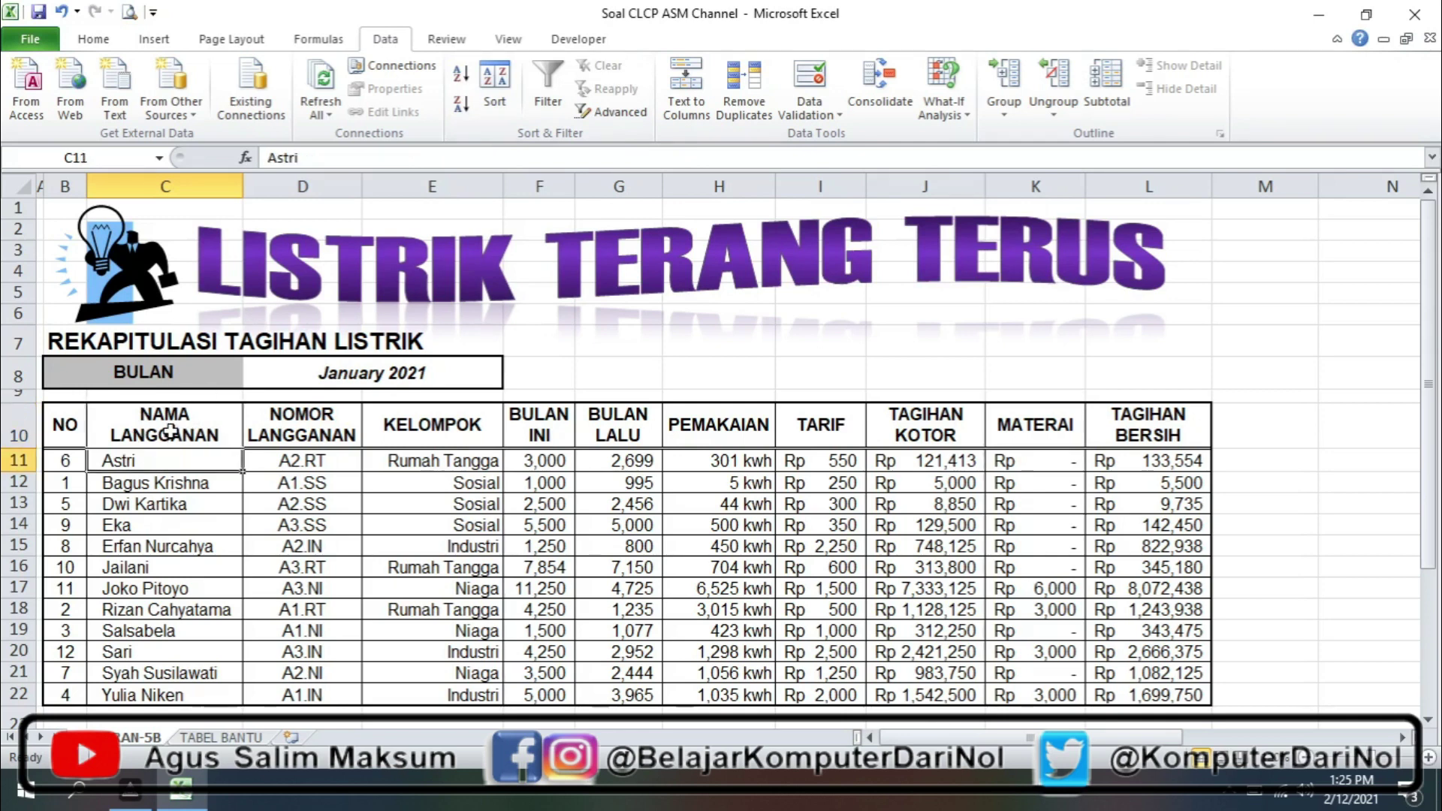
pyautogui.click(172, 437)
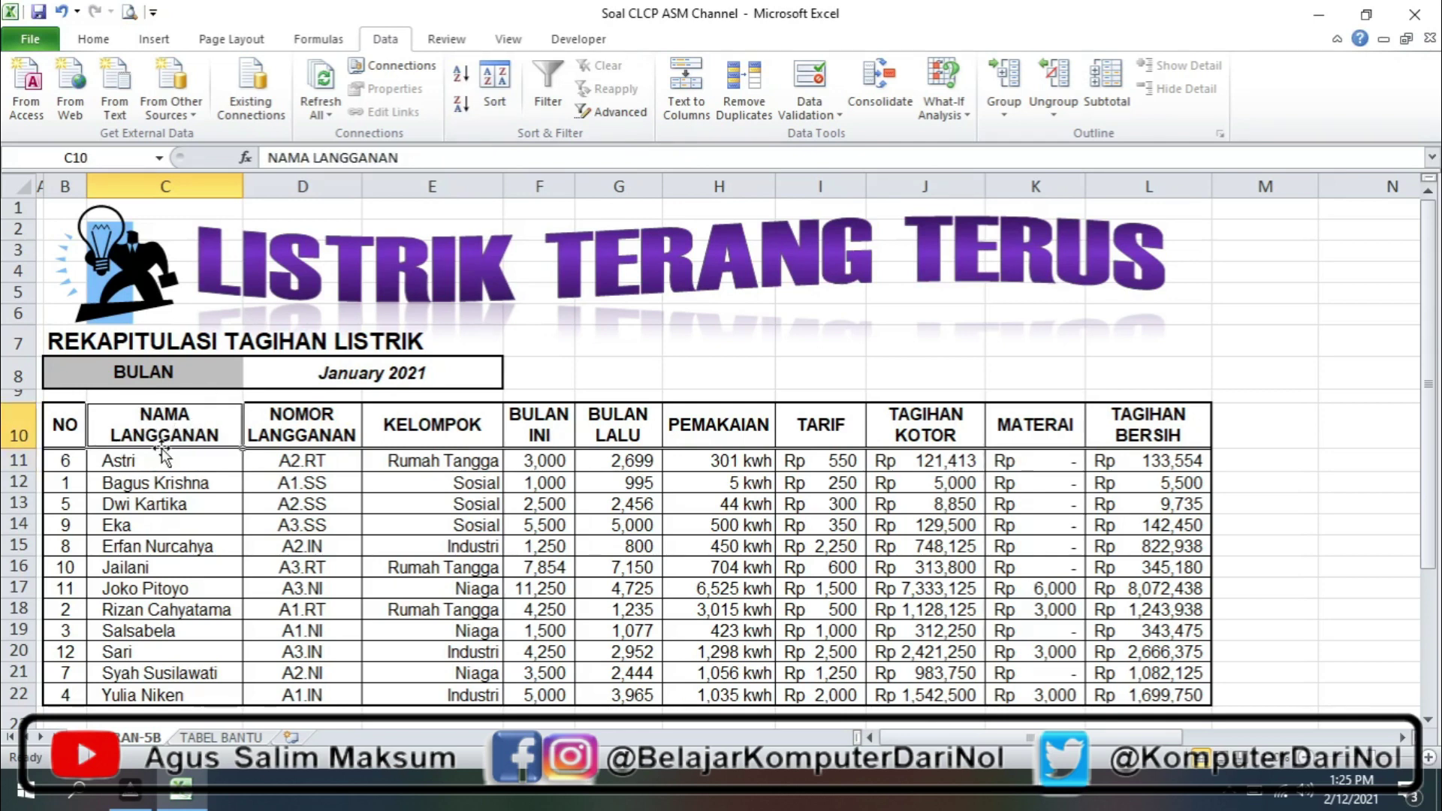
pyautogui.click(461, 105)
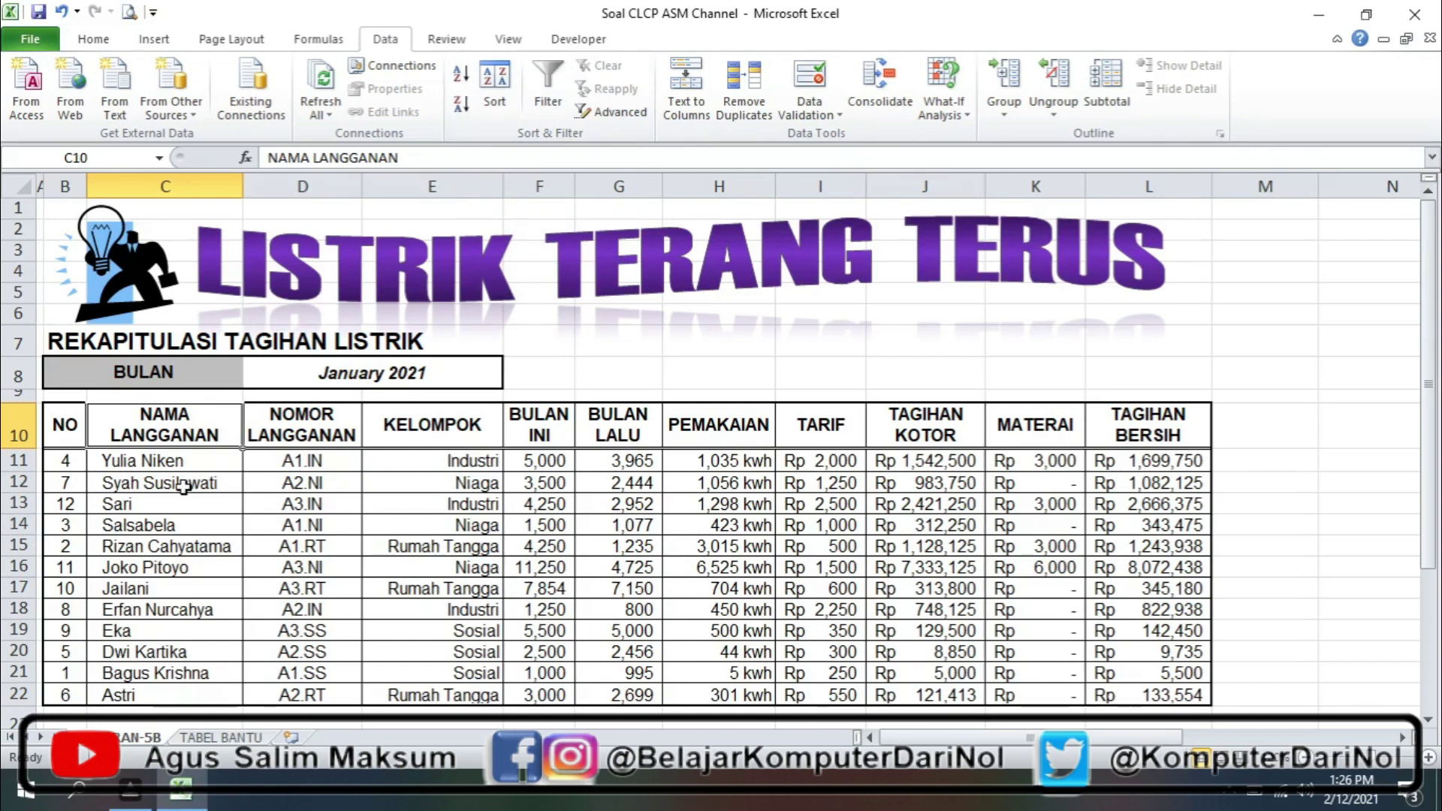
# Check the reordered names down to Astri at the bottom, ending back on the NAMA LANGGANAN header.
pyautogui.click(112, 464)
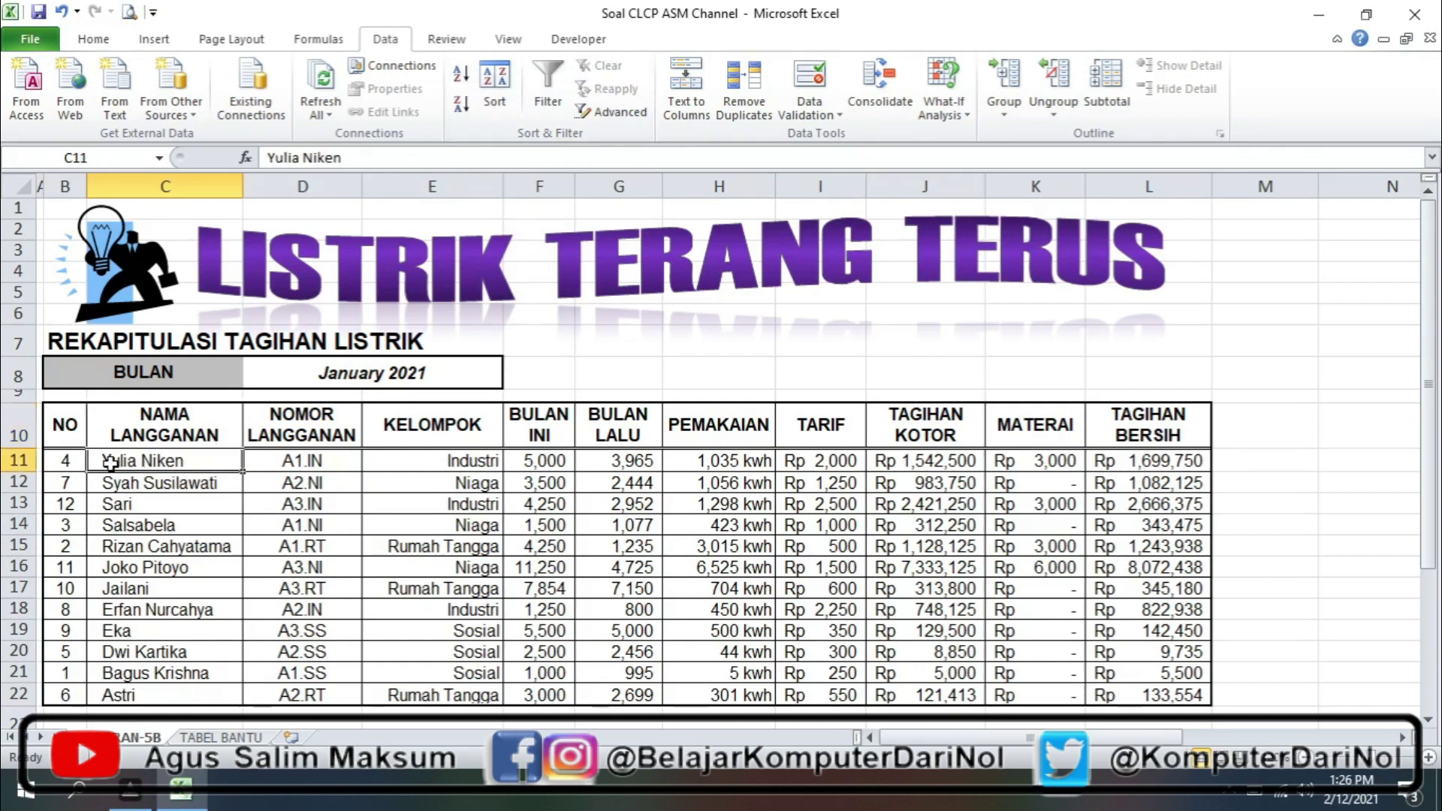
pyautogui.click(110, 492)
pyautogui.click(118, 542)
pyautogui.click(118, 572)
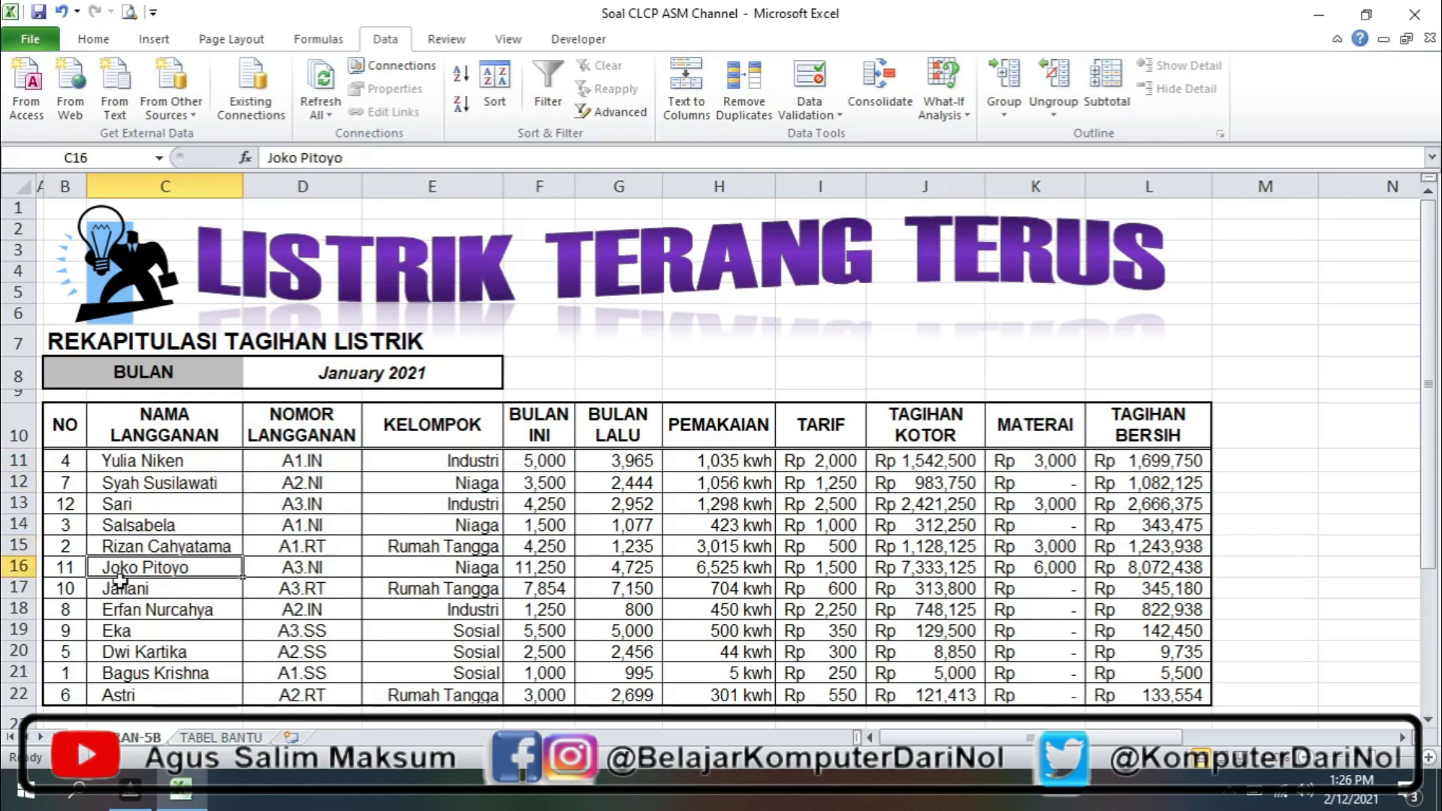
pyautogui.click(119, 612)
pyautogui.click(119, 653)
pyautogui.click(119, 674)
pyautogui.click(118, 695)
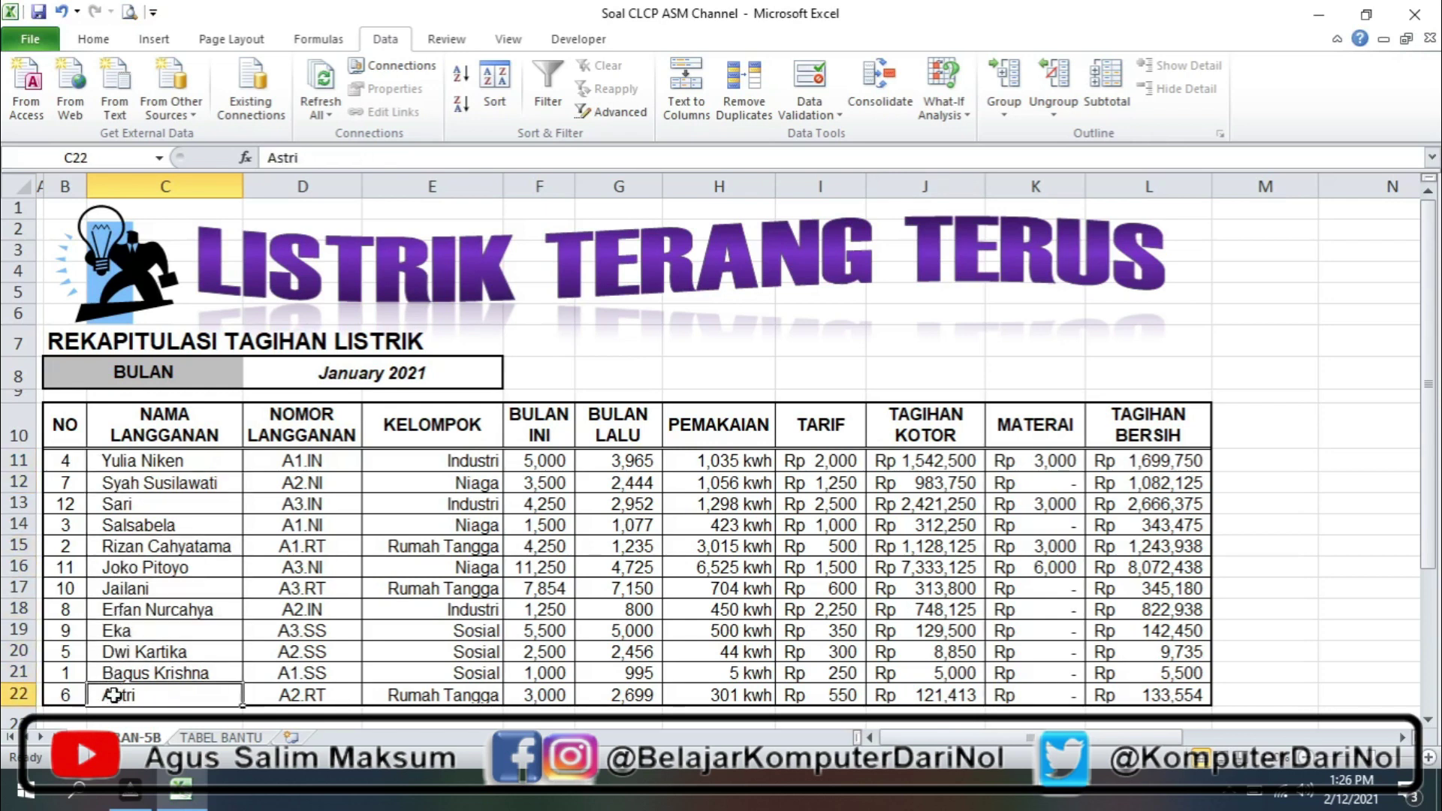
pyautogui.click(173, 440)
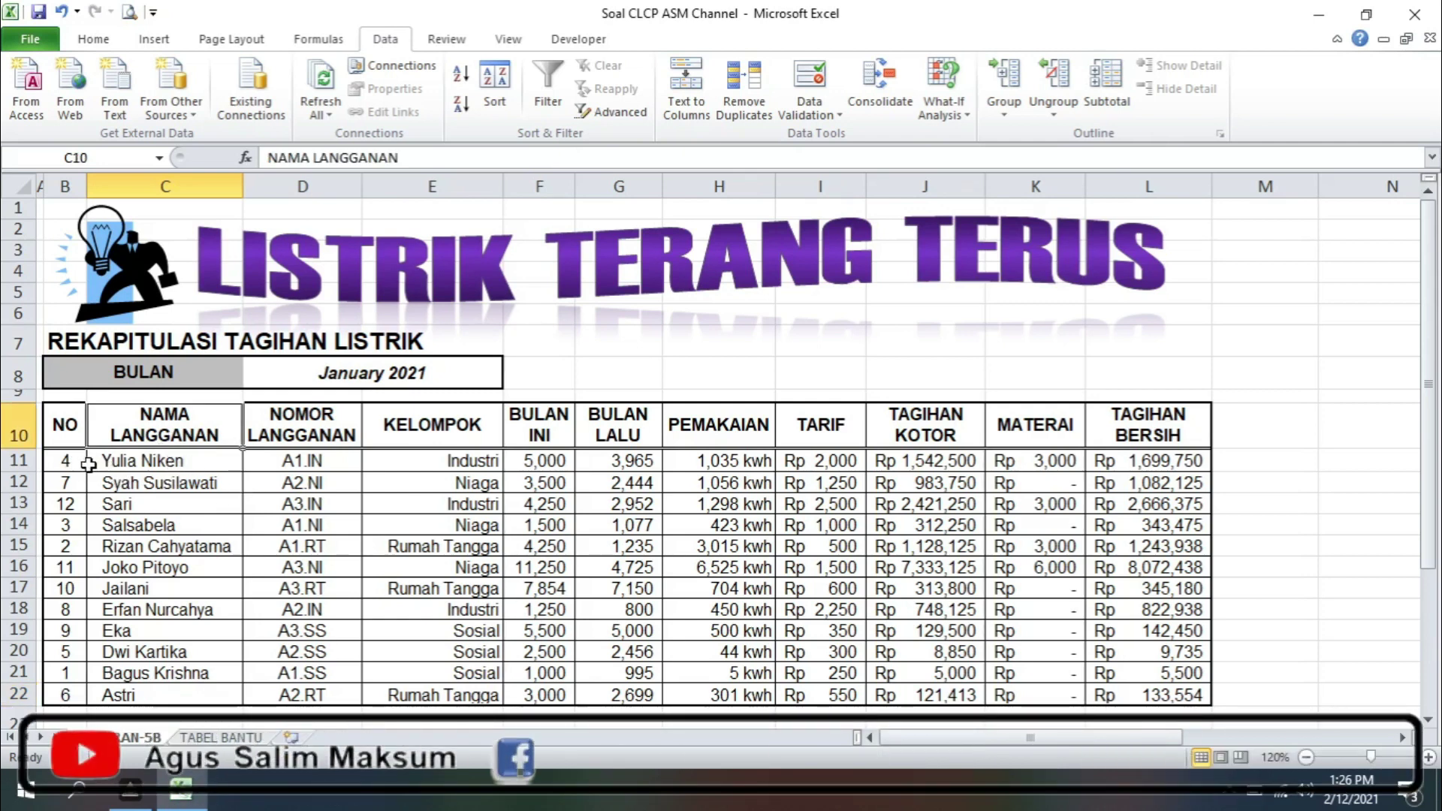
pyautogui.moveTo(88, 463); pyautogui.dragTo(1150, 464)
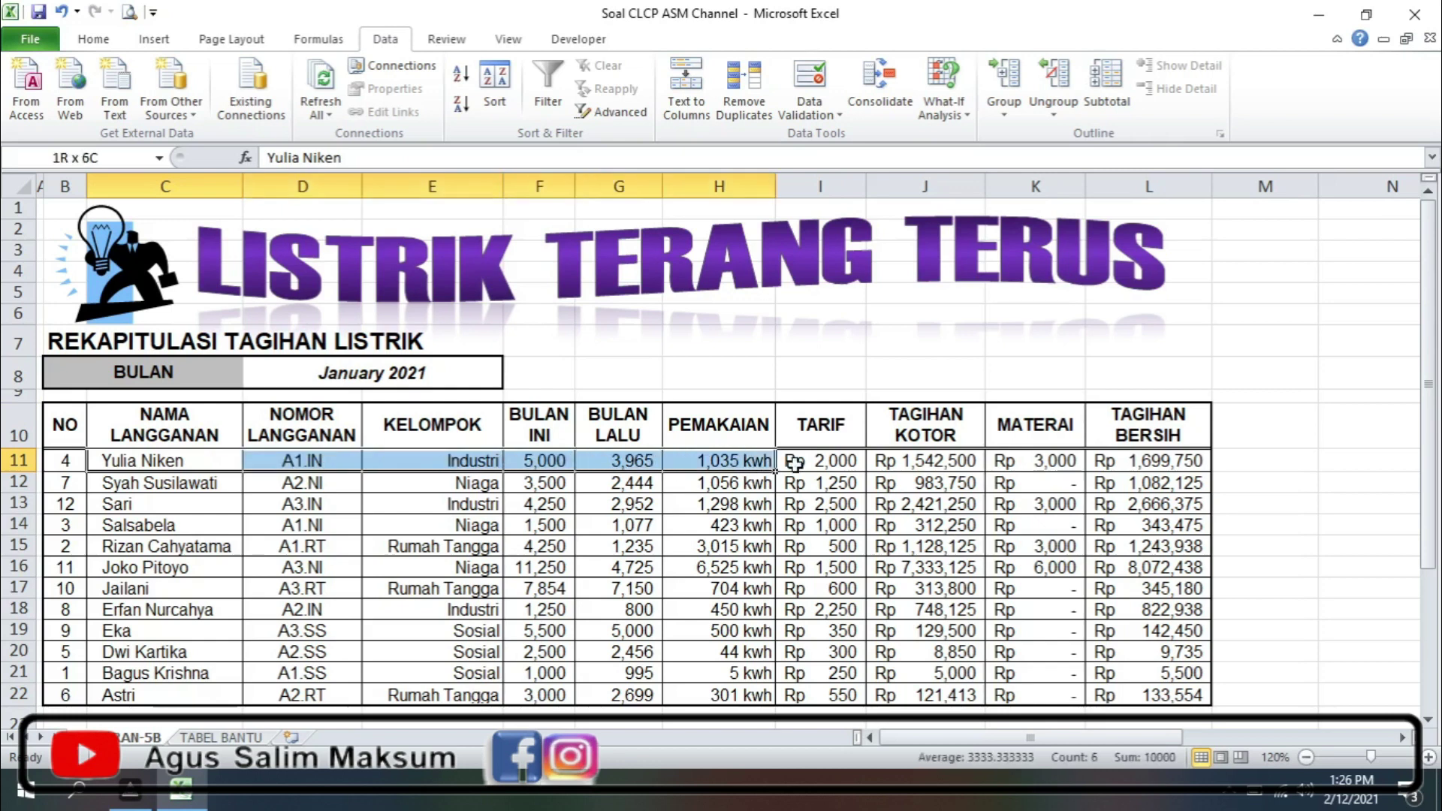
pyautogui.click(66, 462)
pyautogui.moveTo(67, 463); pyautogui.dragTo(199, 459)
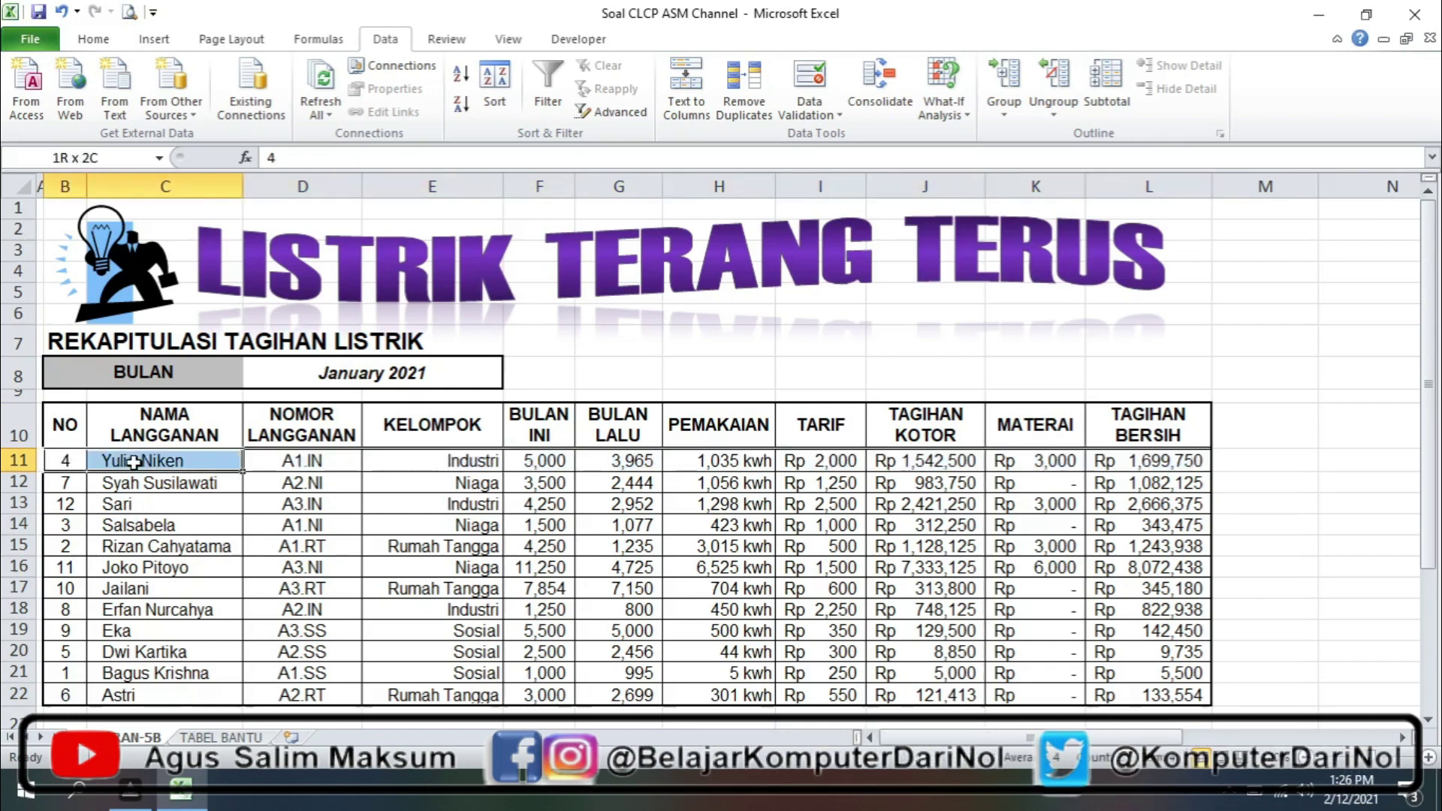
pyautogui.click(188, 460)
pyautogui.click(186, 434)
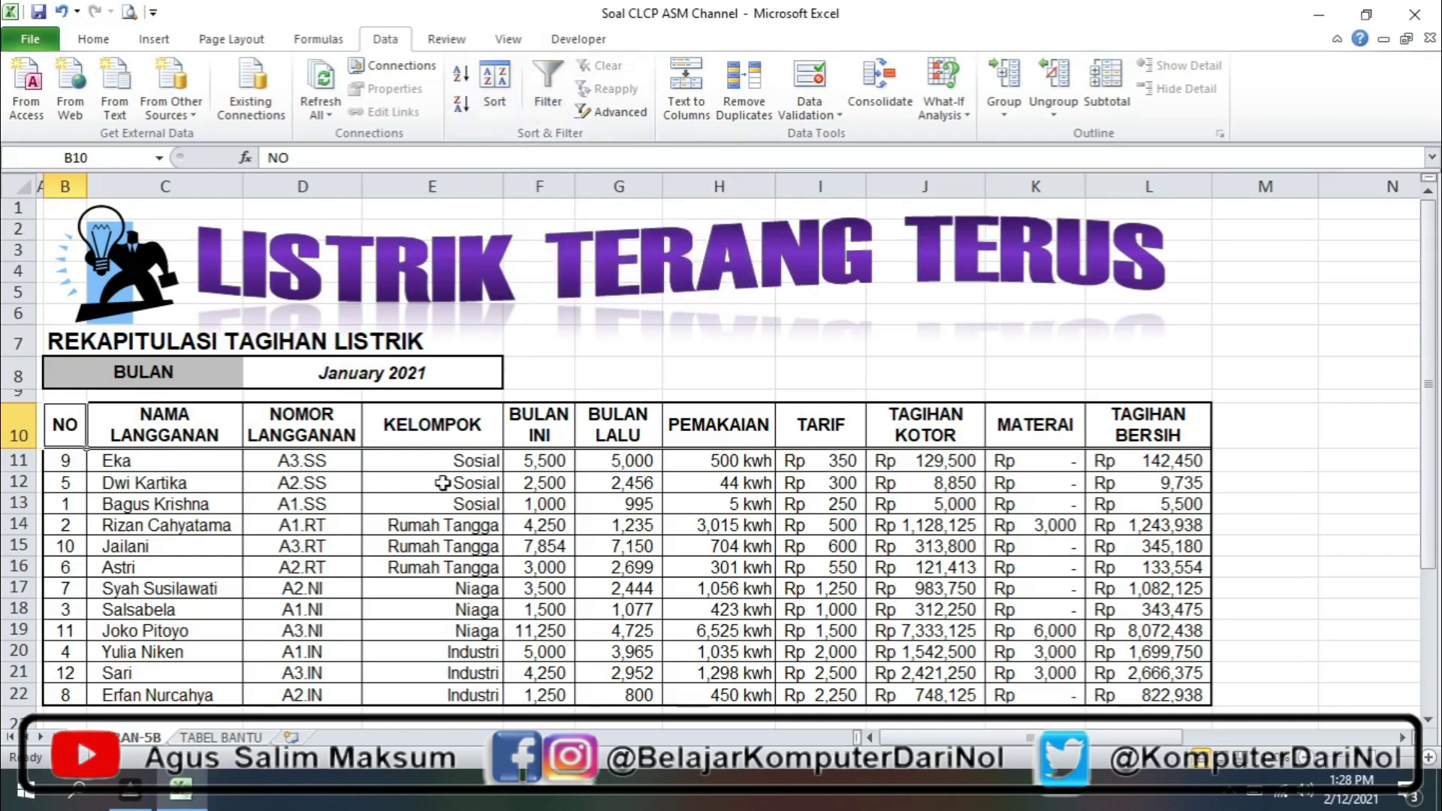
pyautogui.click(315, 431)
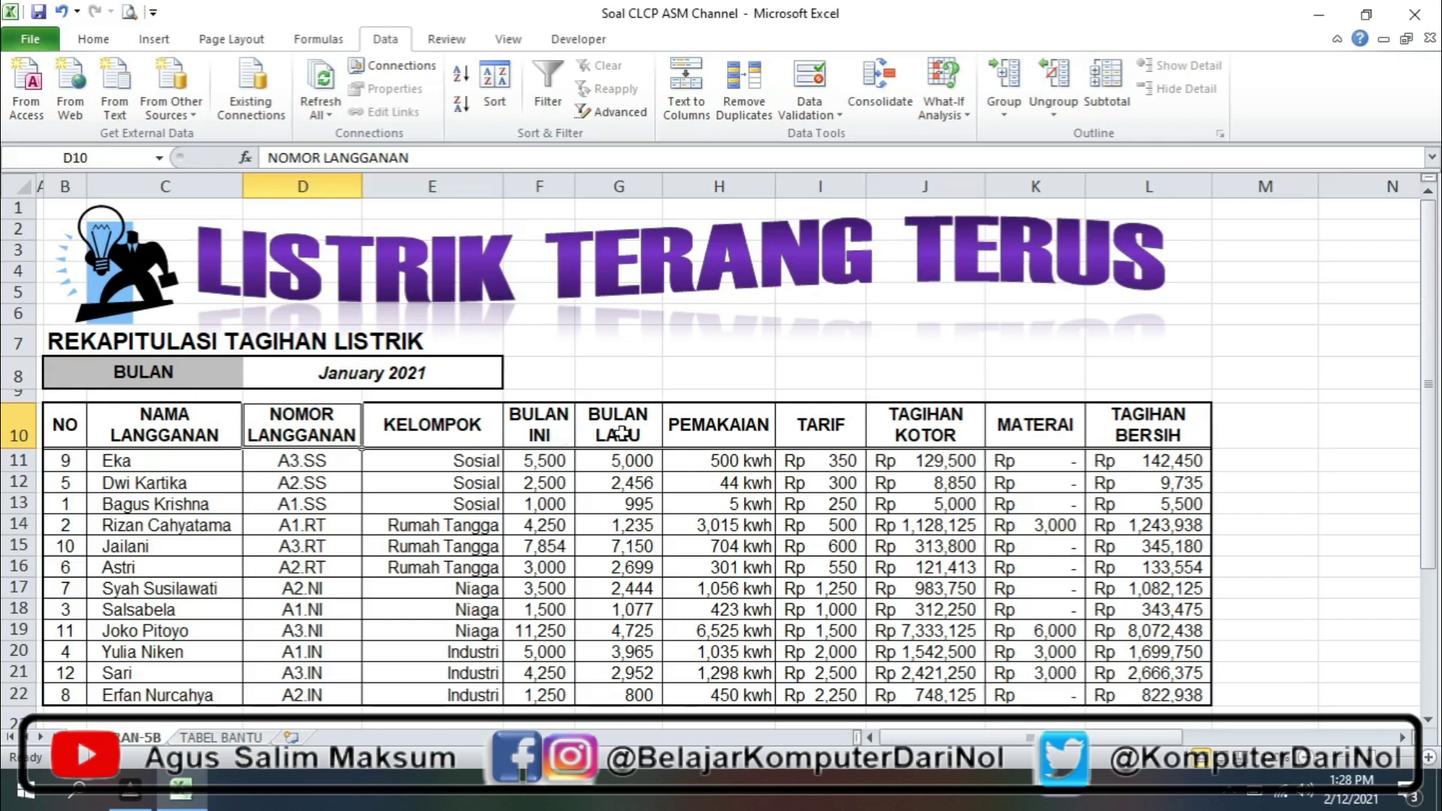
pyautogui.click(686, 425)
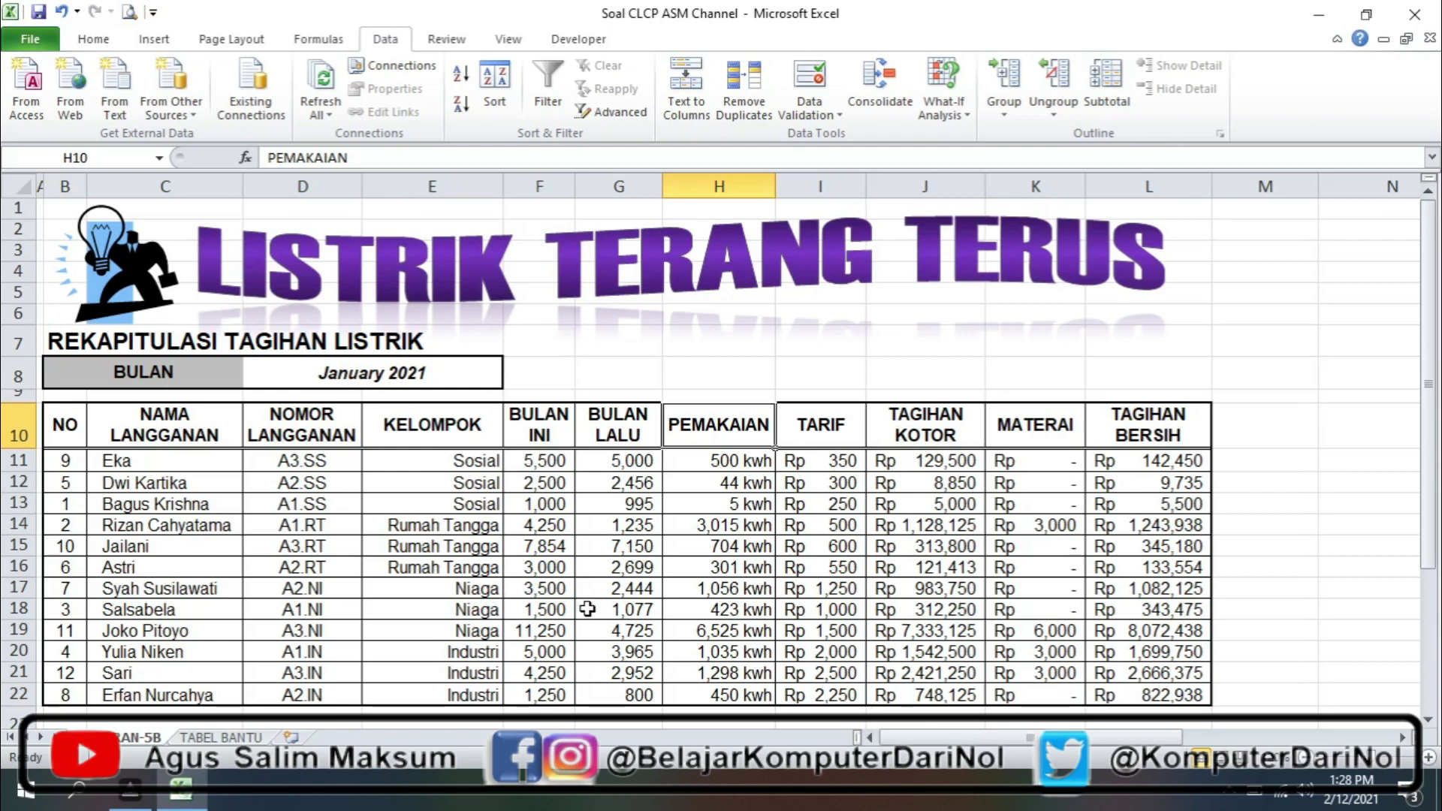
# Turn on AutoFilter for the header row and show the TAGIHAN KOTOR filter list.
pyautogui.click(554, 106)
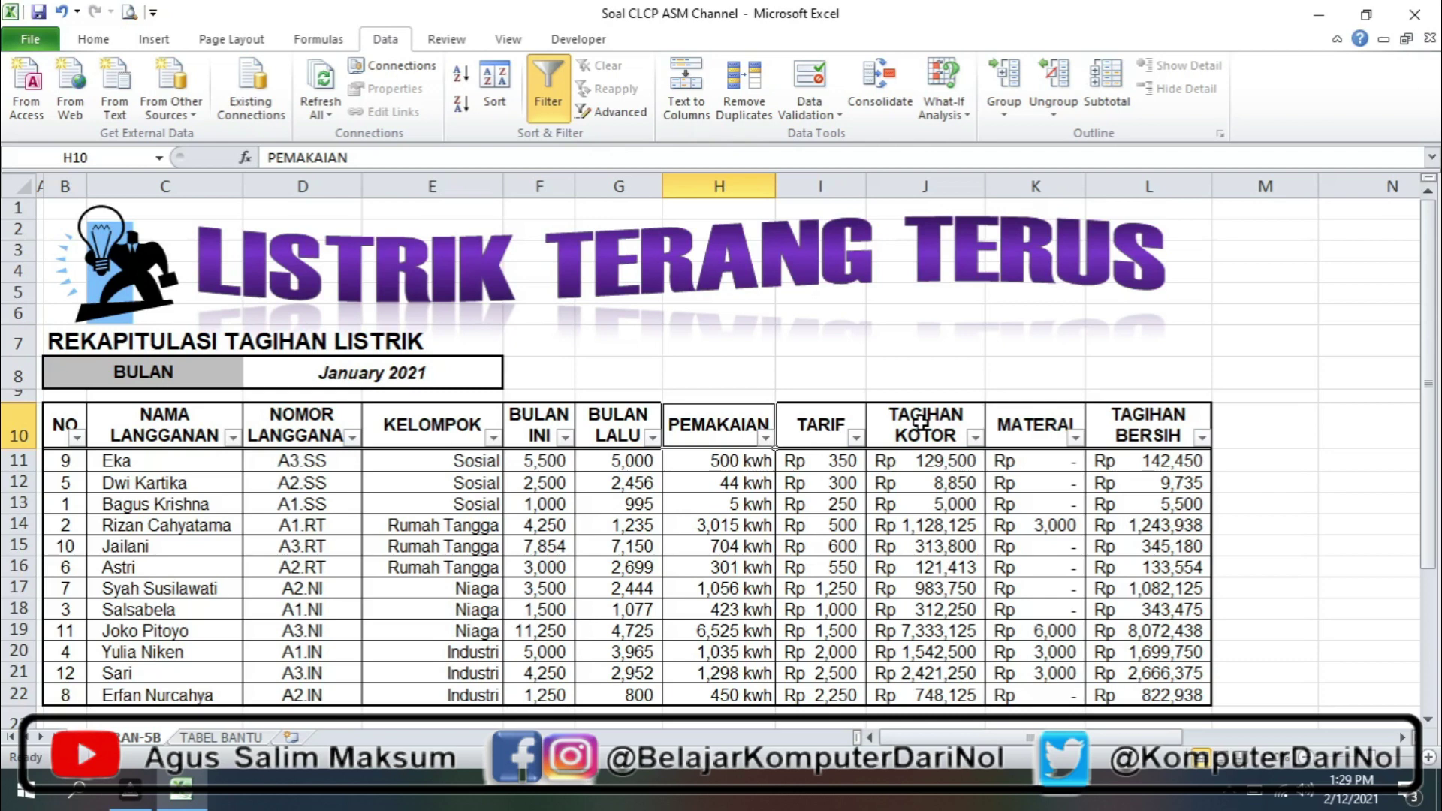
pyautogui.click(976, 439)
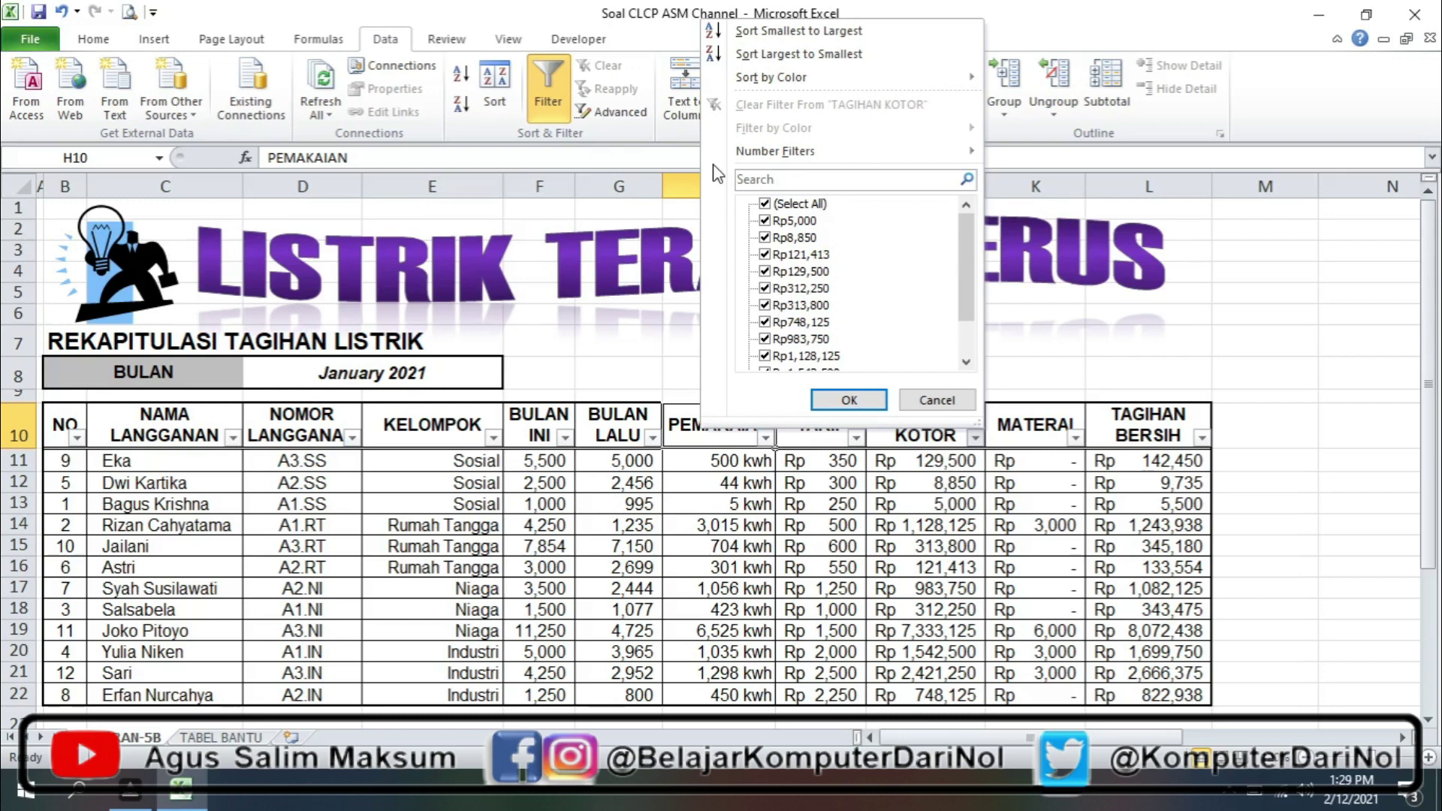
# Preview the TAGIHAN KOTOR Number Filters choices without applying any filter.
pyautogui.click(761, 153)
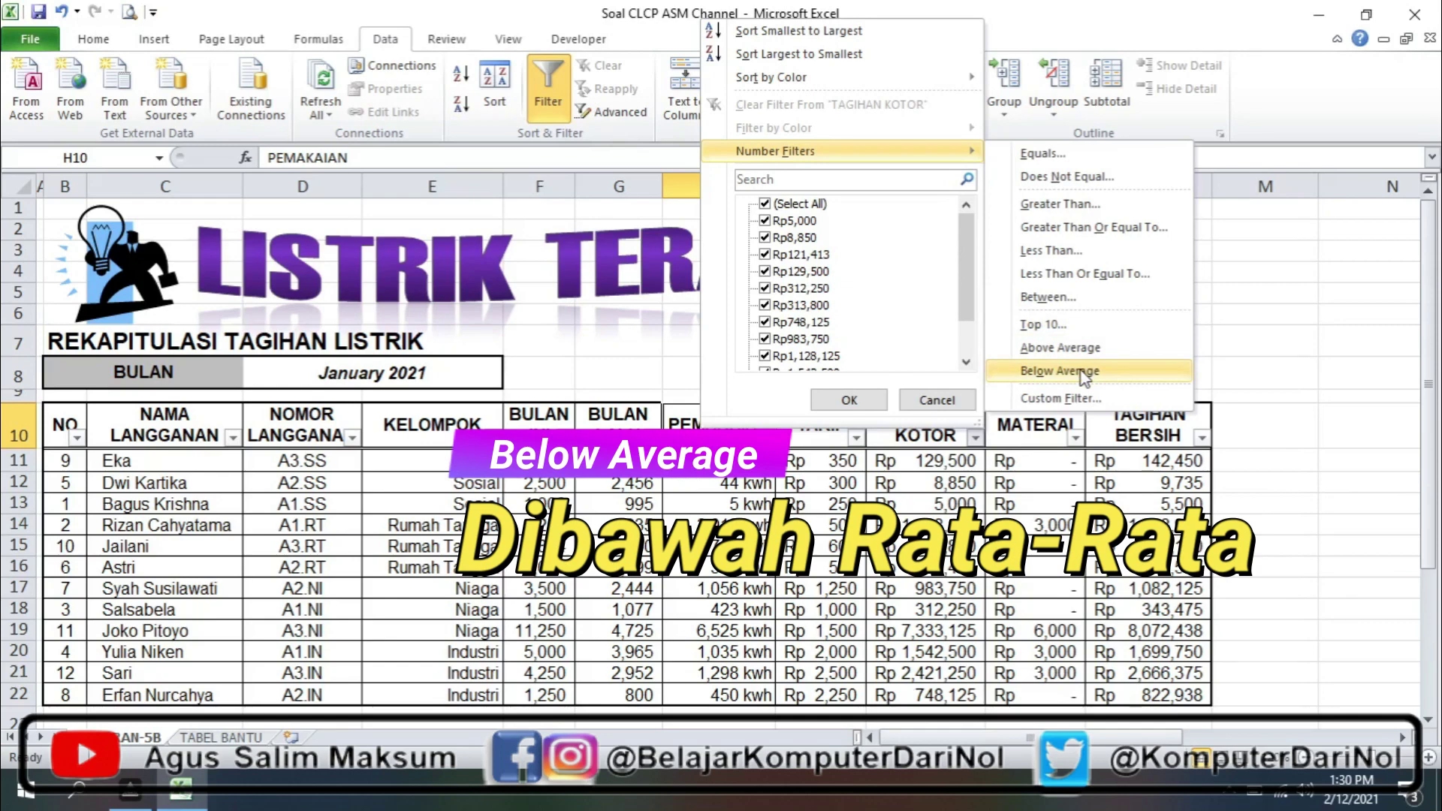
pyautogui.click(950, 447)
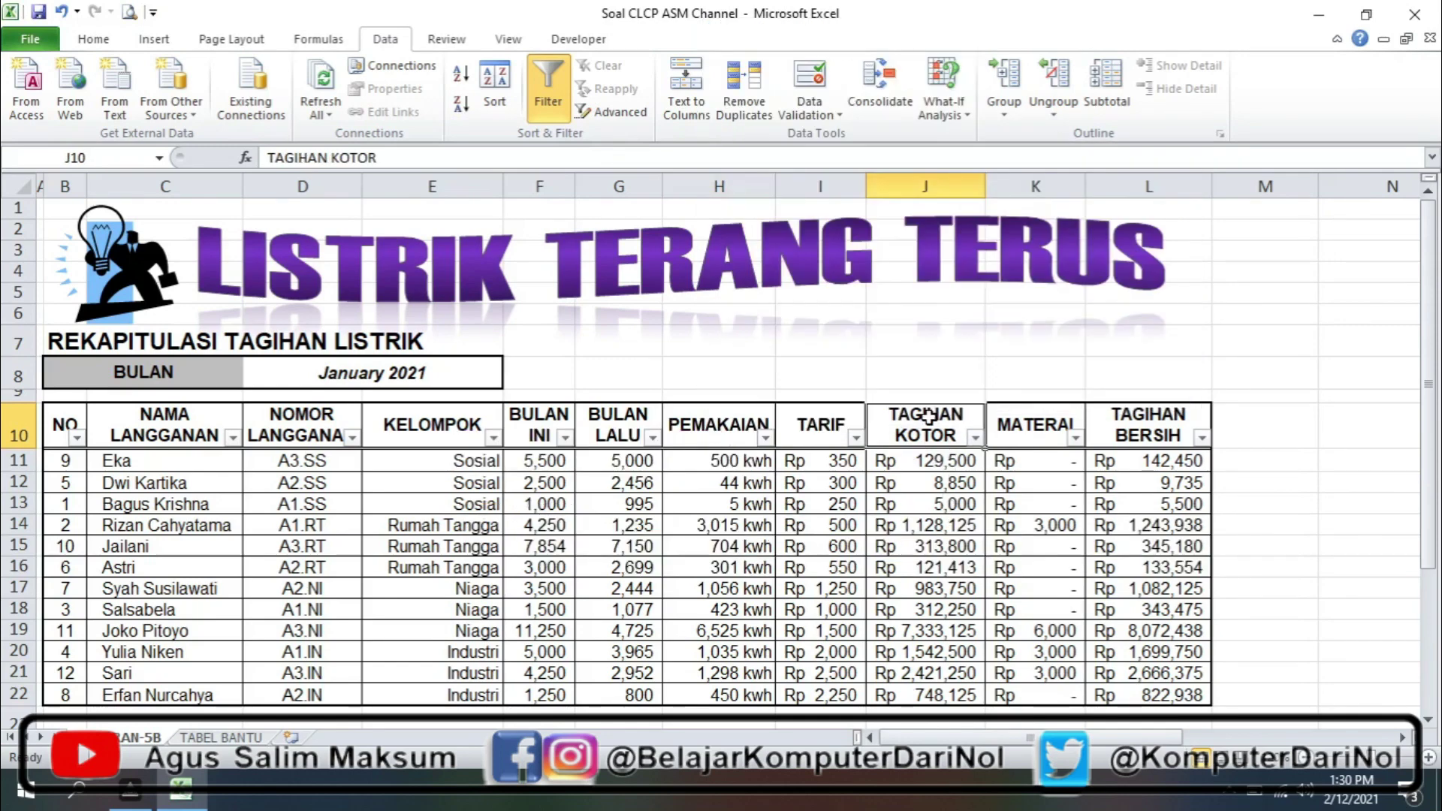
pyautogui.moveTo(924, 459); pyautogui.dragTo(921, 697)
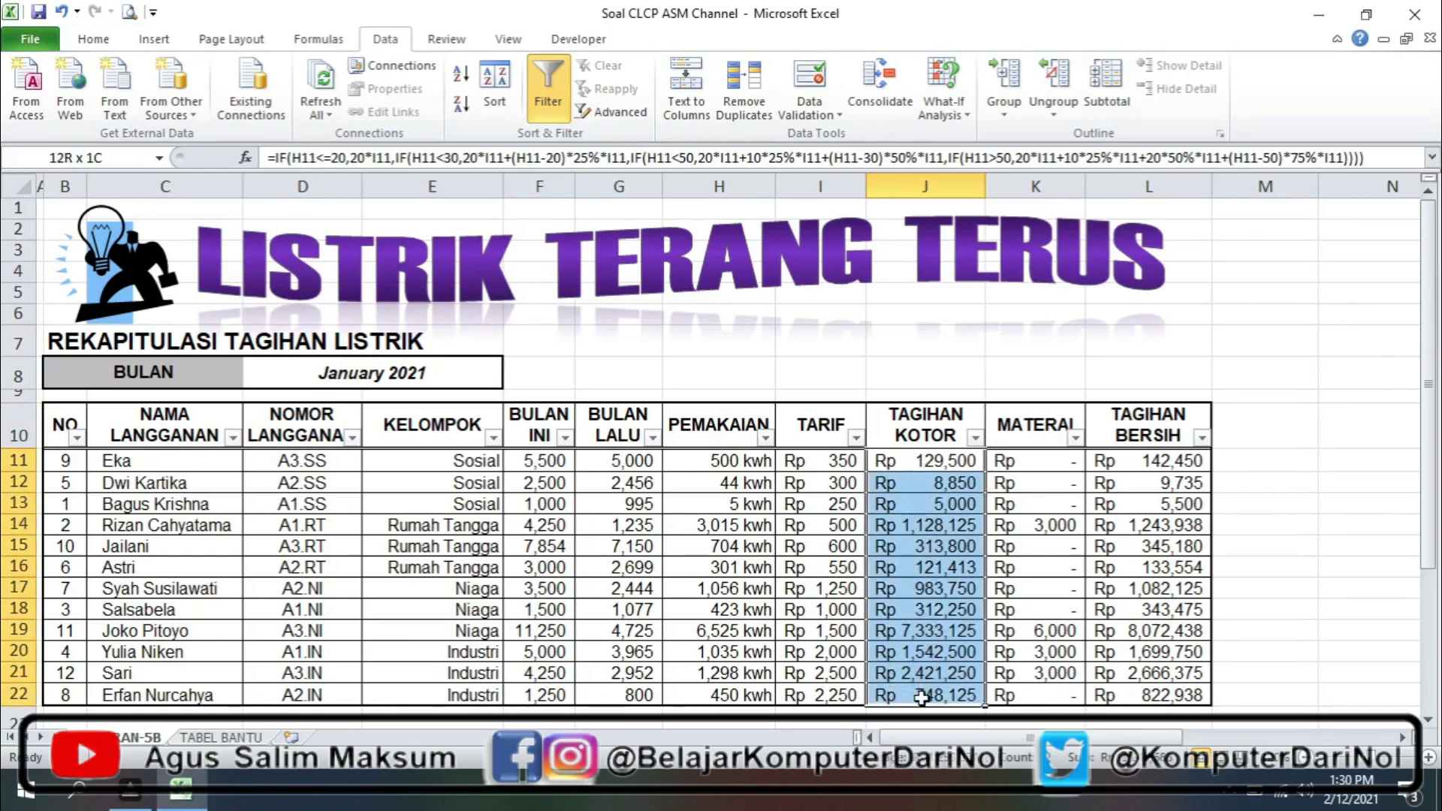
pyautogui.moveTo(930, 460); pyautogui.dragTo(928, 679)
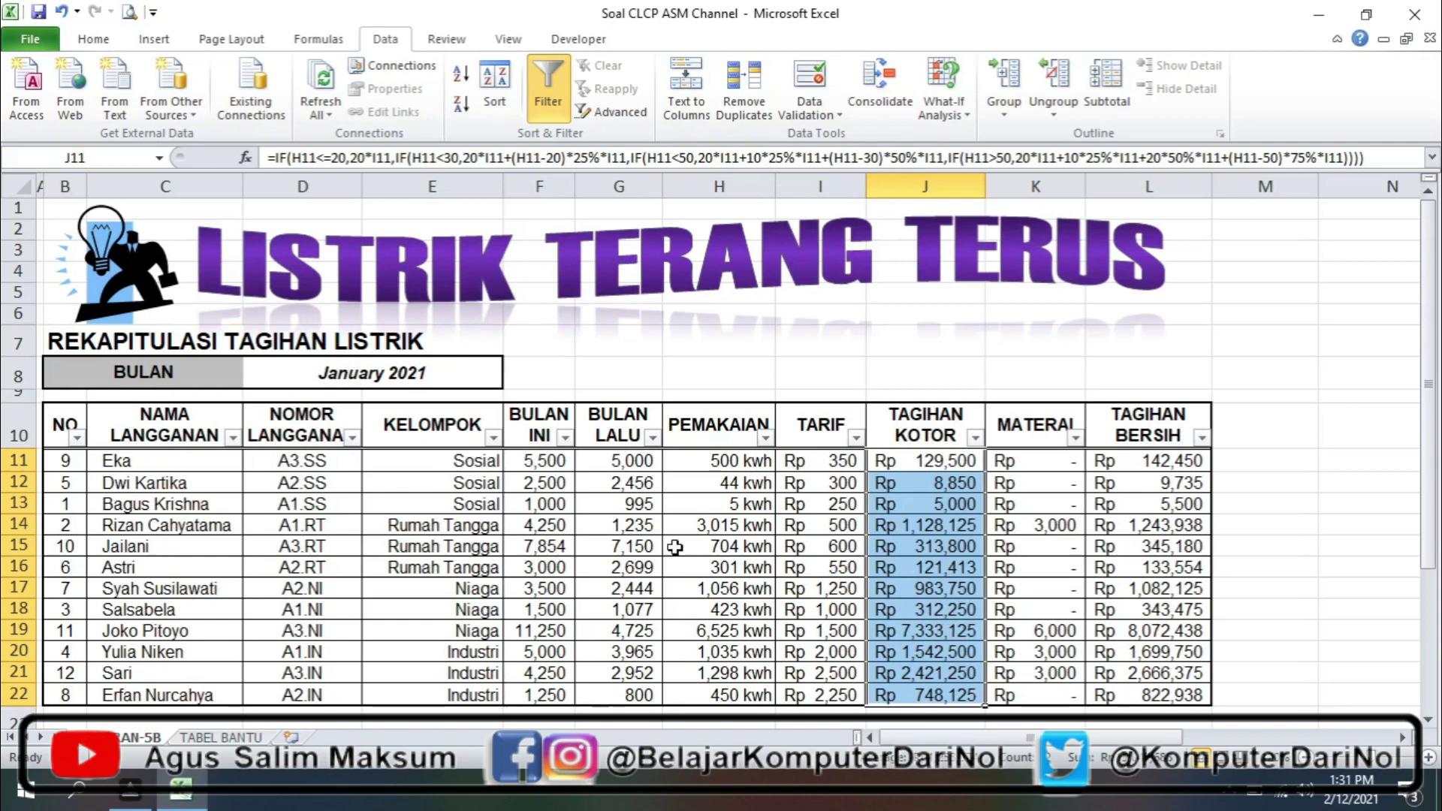
pyautogui.moveTo(70, 470); pyautogui.dragTo(1149, 461)
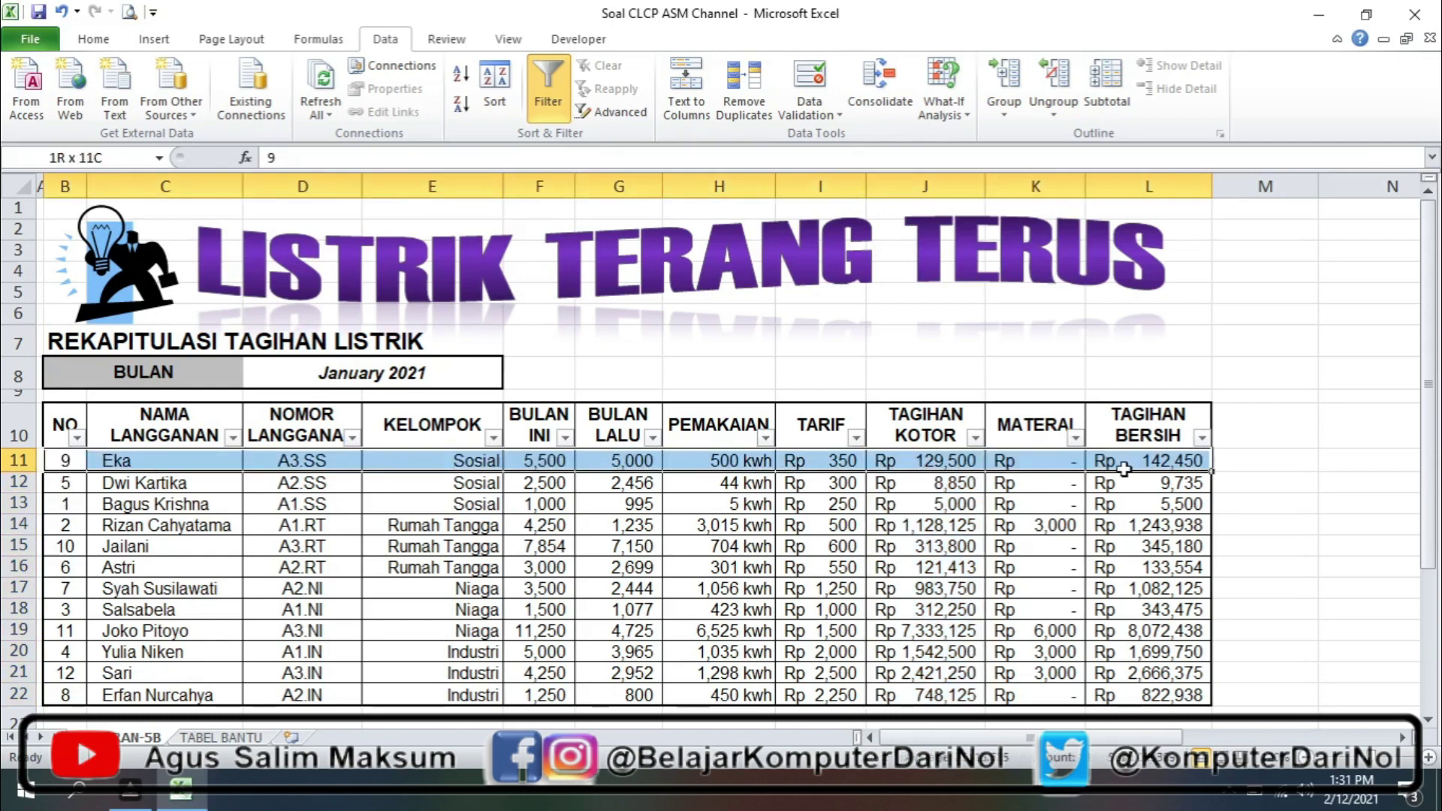
pyautogui.click(941, 470)
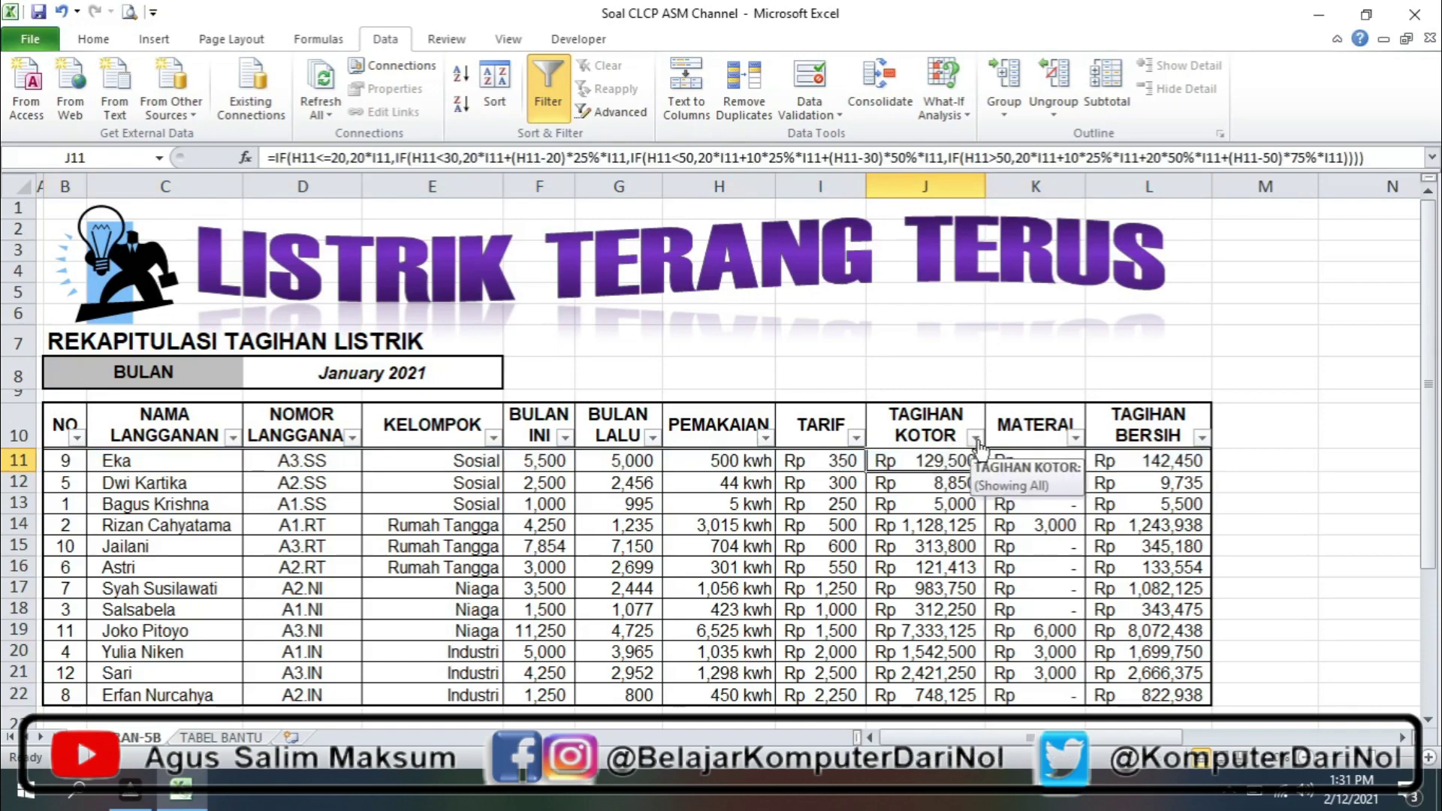
# Filter TAGIHAN KOTOR to values greater than 1000000, leaving four customers visible.
pyautogui.click(975, 439)
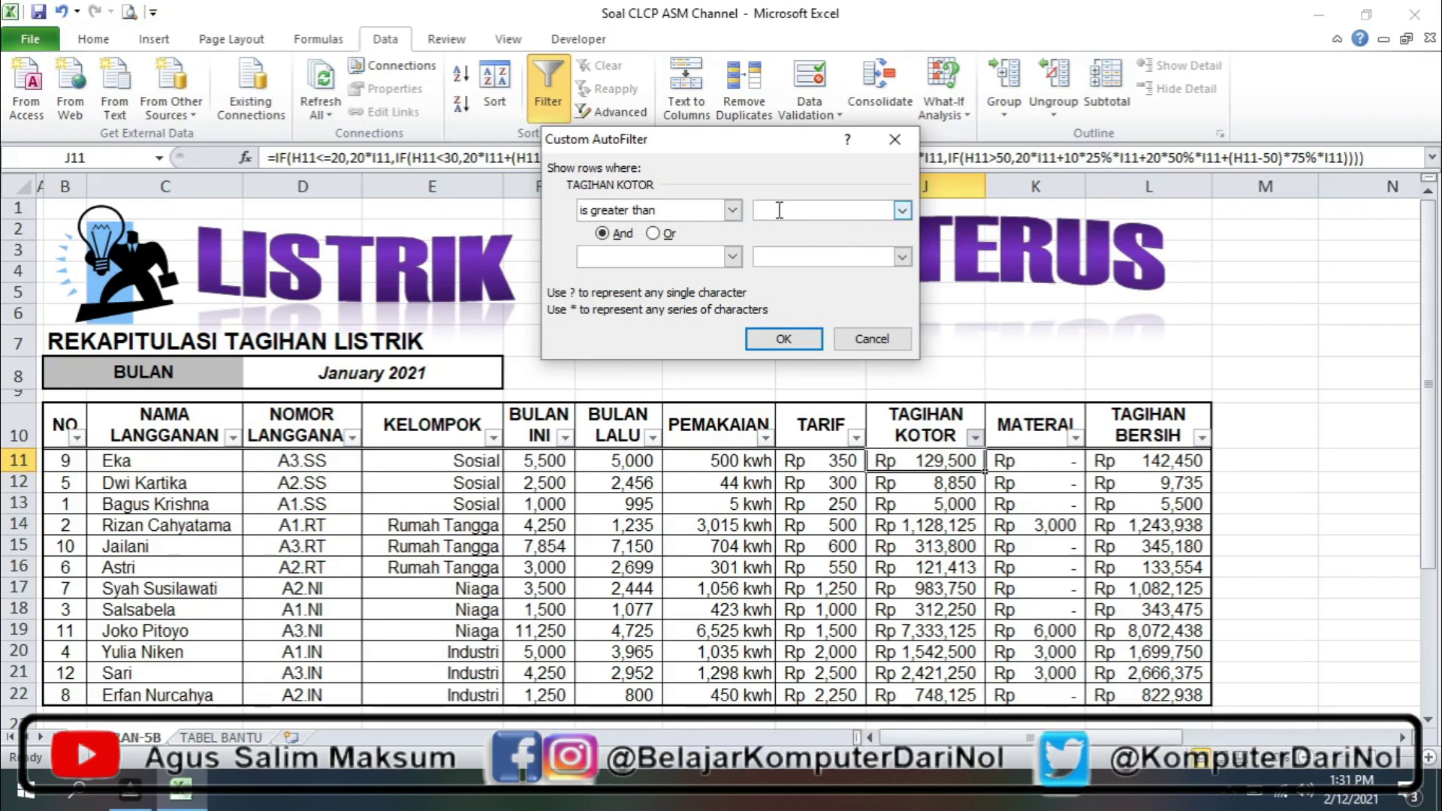
pyautogui.write('1')
pyautogui.write('000000')
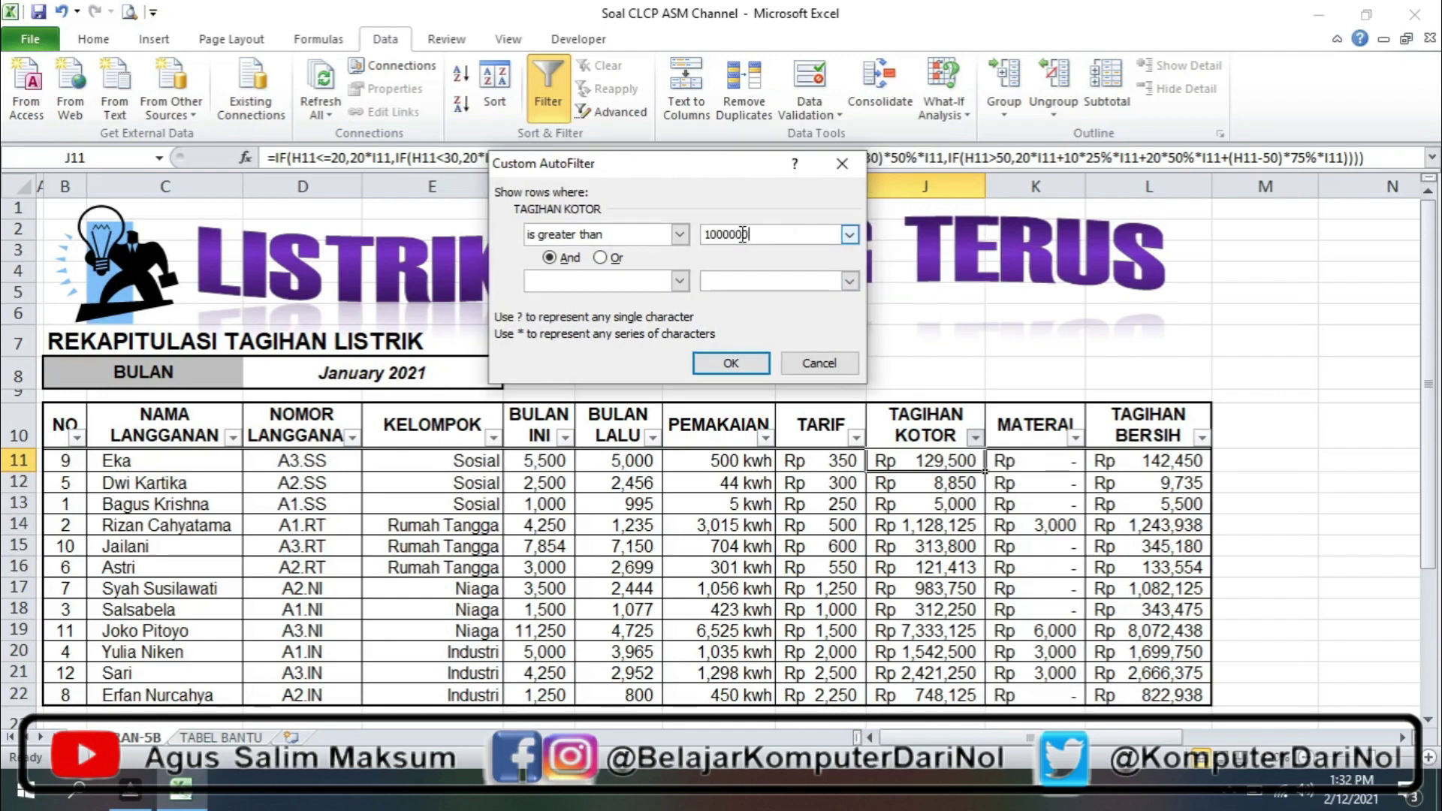
pyautogui.click(730, 363)
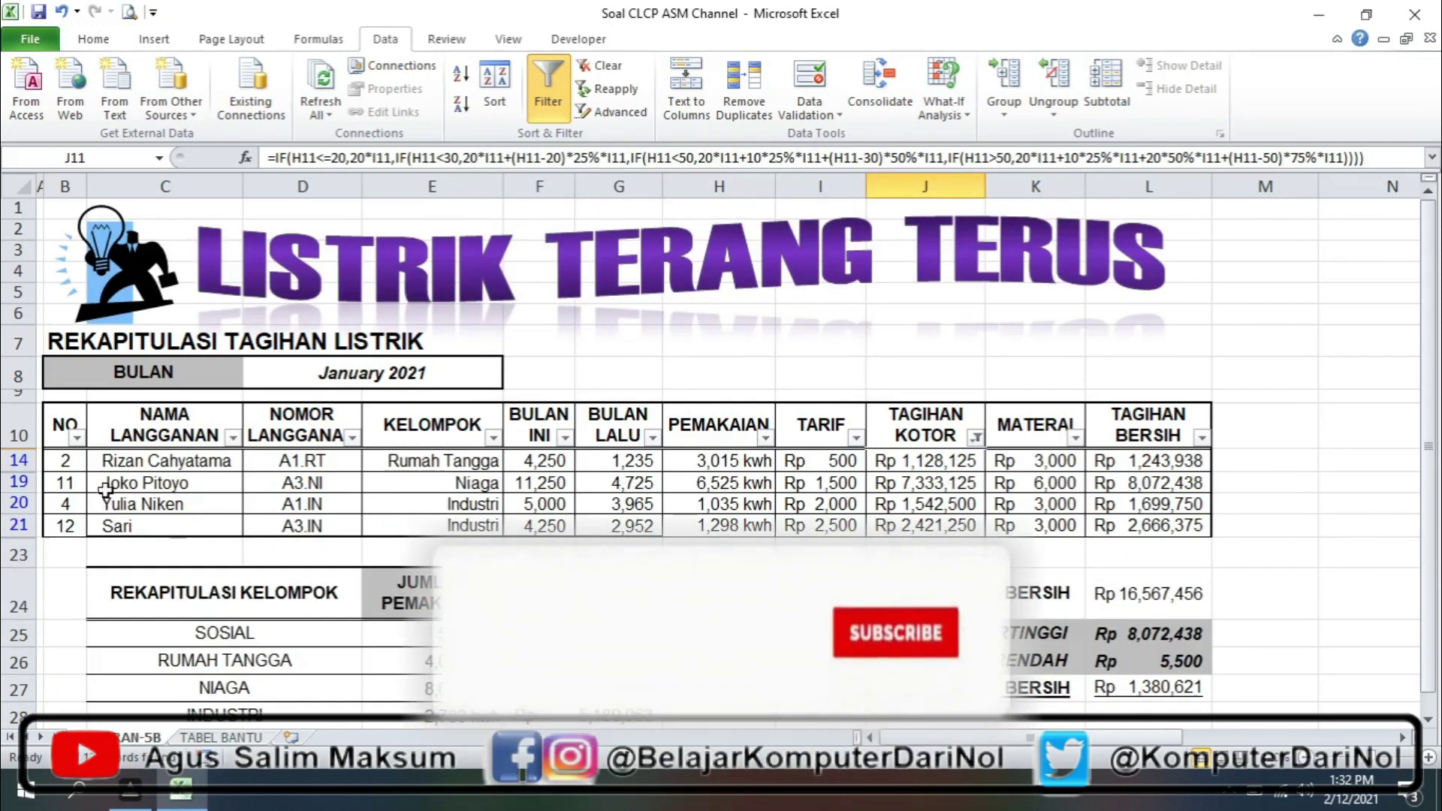
# Clear the TAGIHAN KOTOR filter so all 12 customers show again.
pyautogui.click(928, 463)
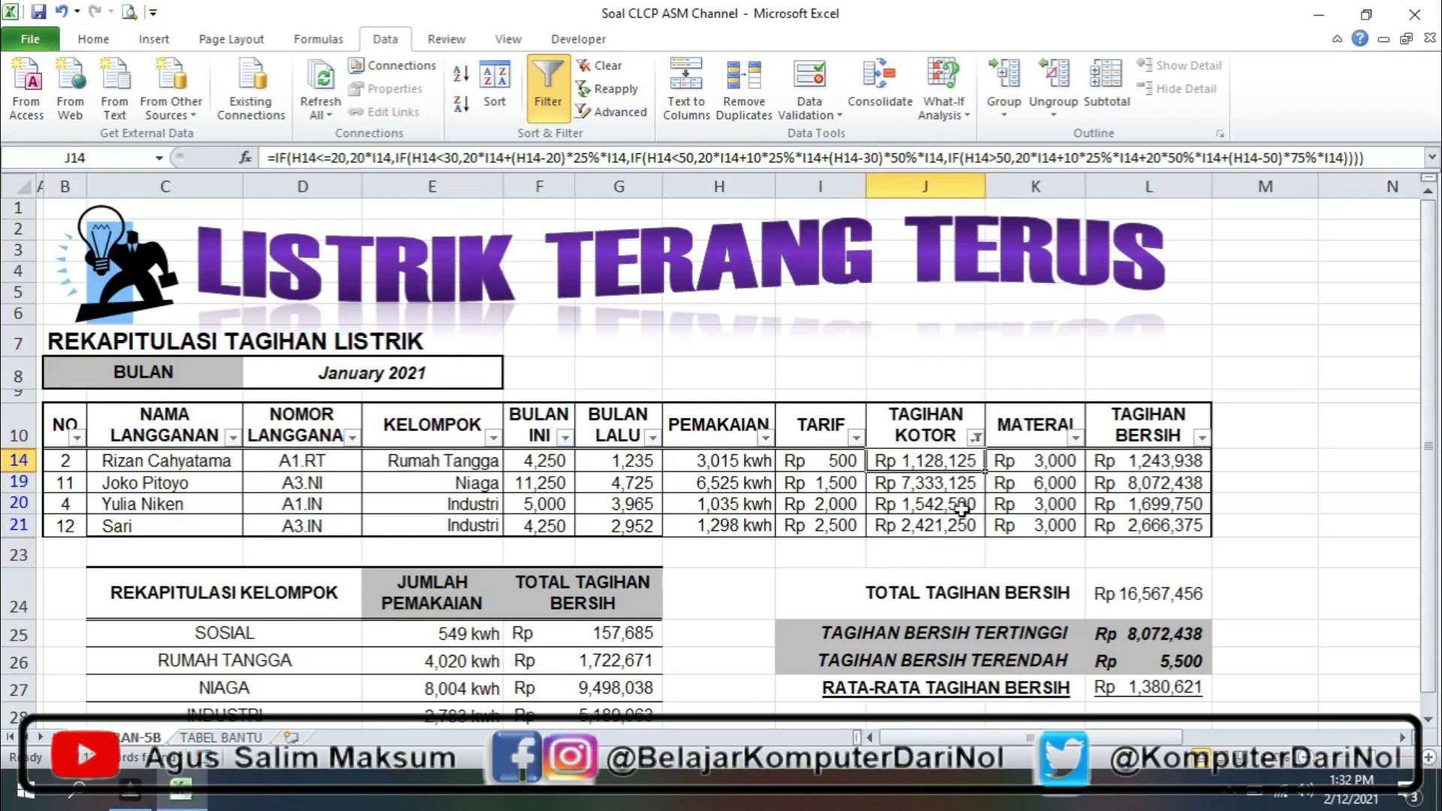
pyautogui.click(976, 437)
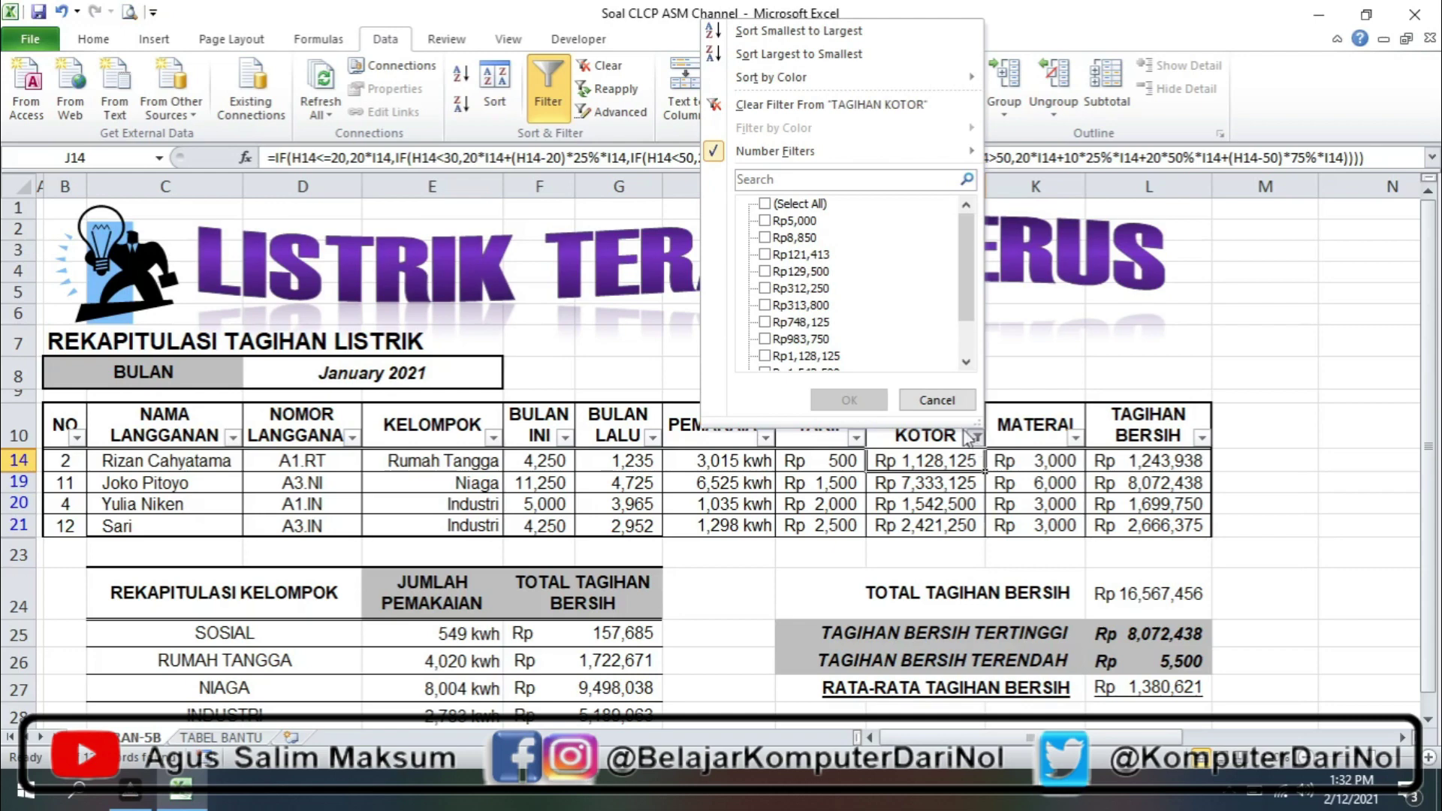
pyautogui.click(779, 105)
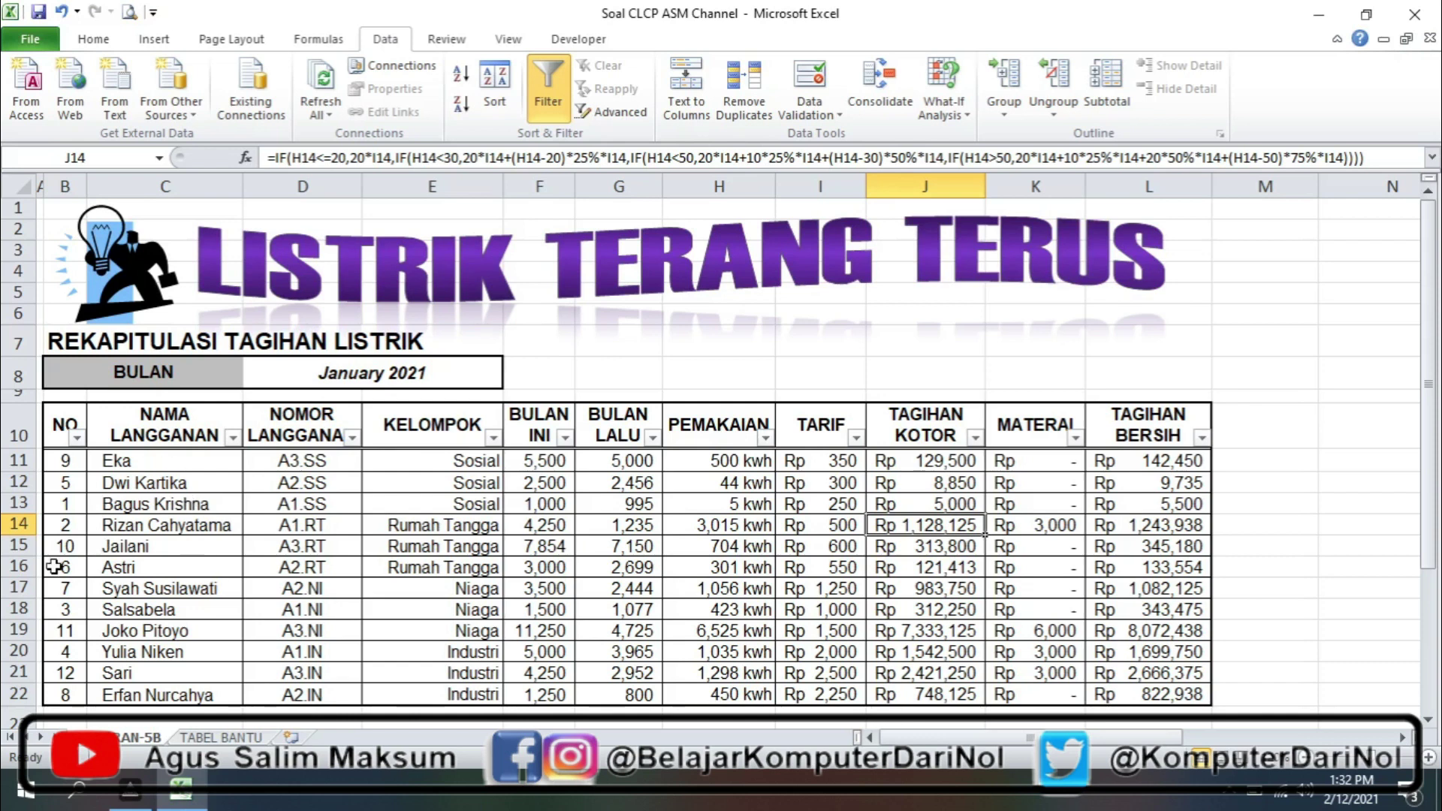
pyautogui.press('Up')
pyautogui.press('Up')
pyautogui.press('Up')
pyautogui.click(71, 479)
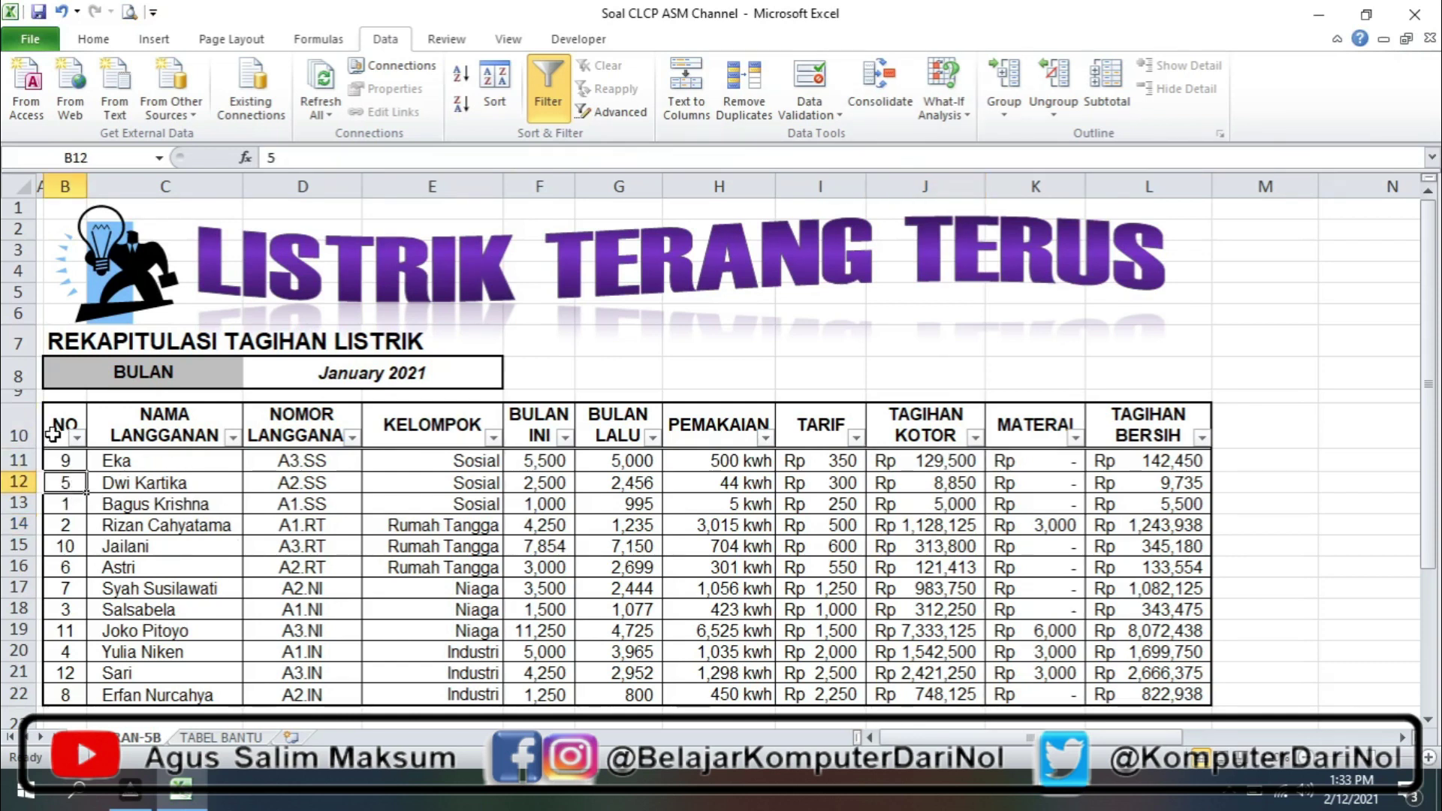
pyautogui.click(52, 433)
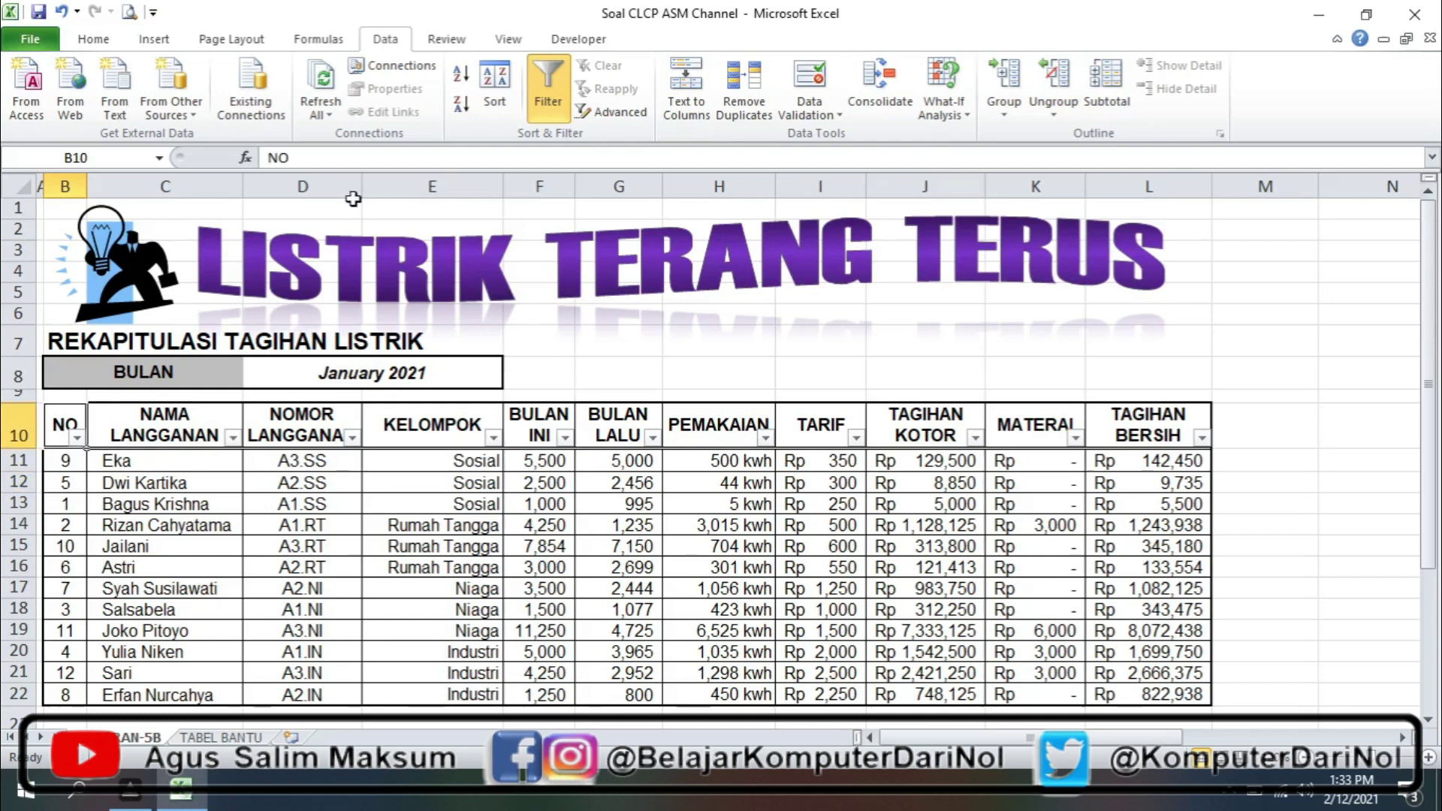
pyautogui.click(459, 81)
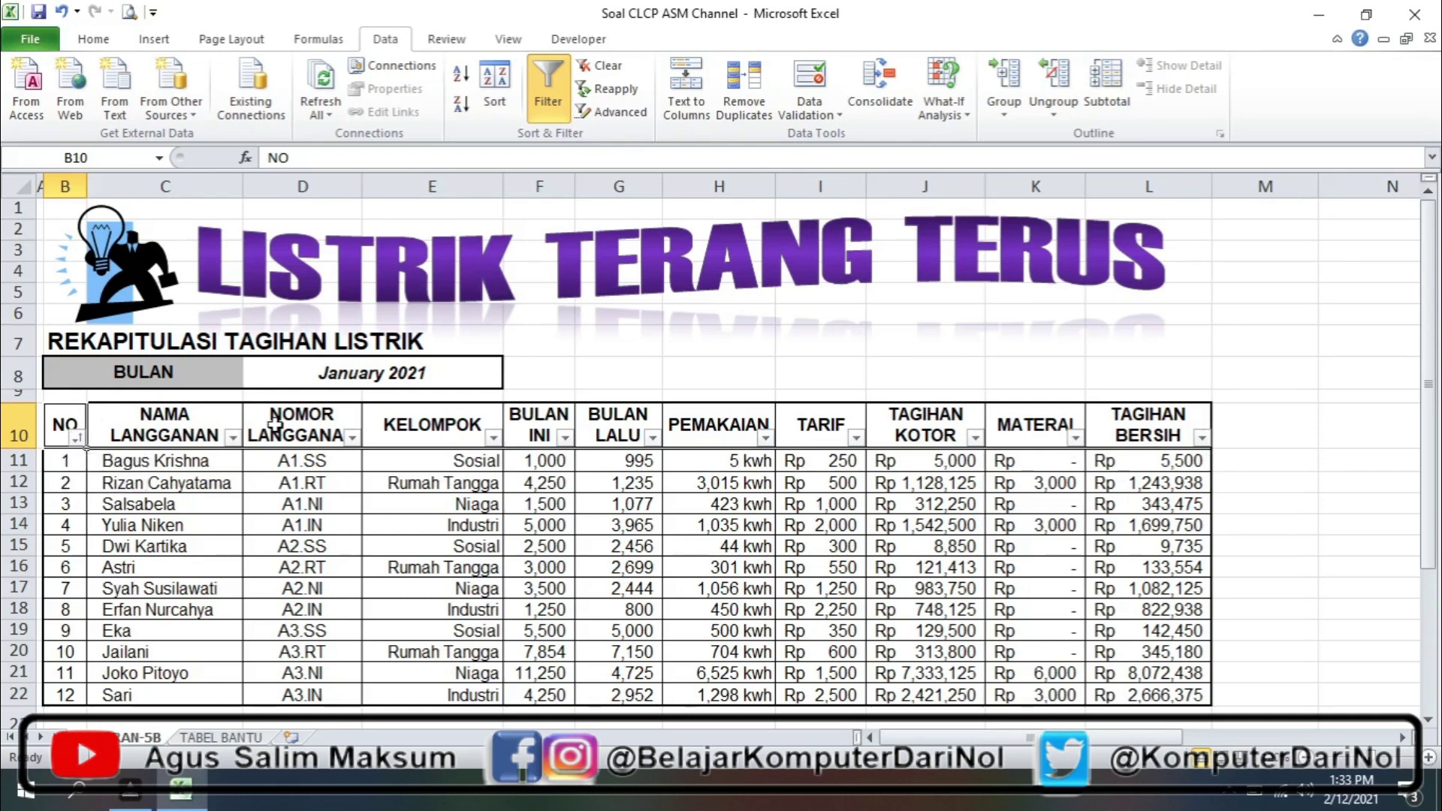
# Switch AutoFilter off so the header row no longer shows filter arrows.
pyautogui.click(554, 112)
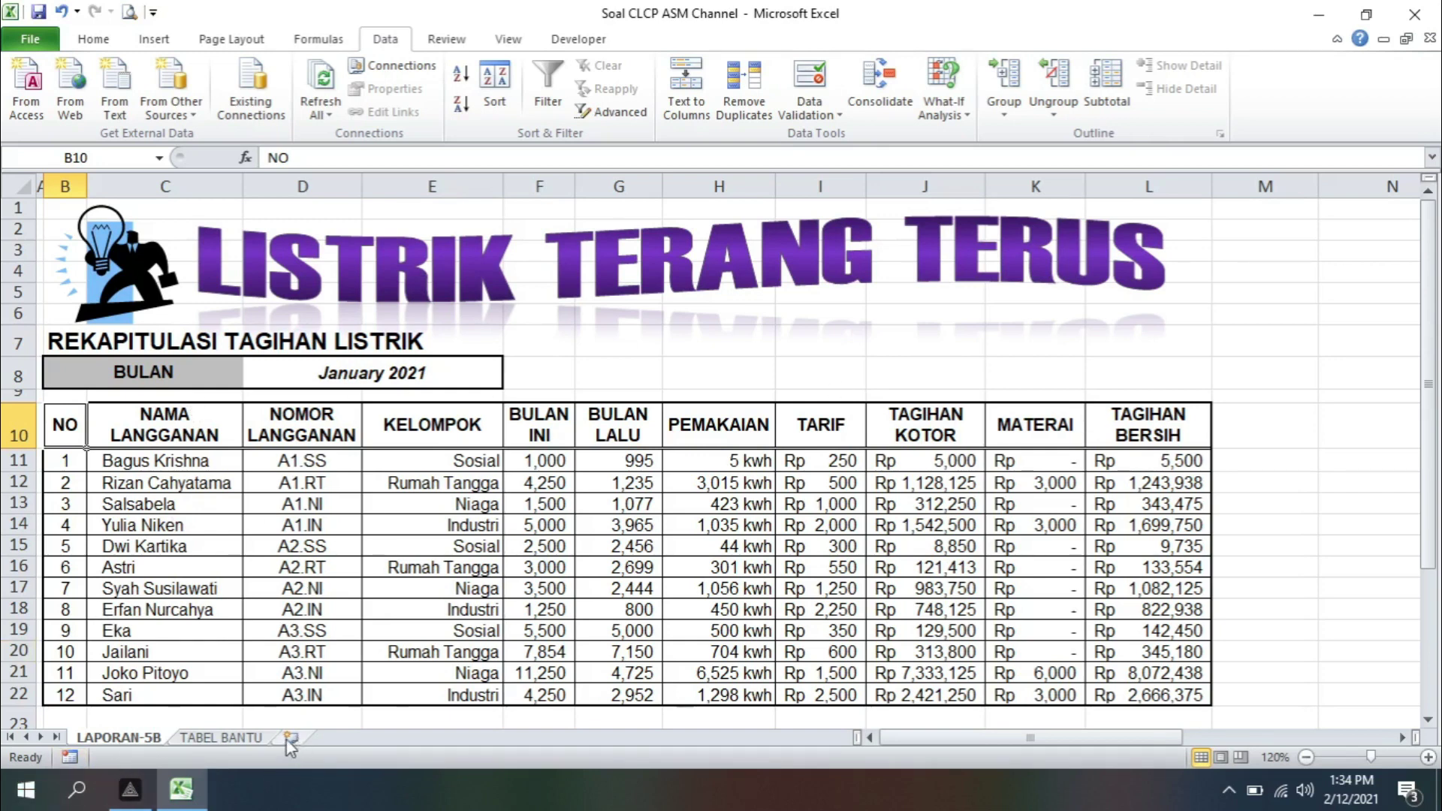
# Duplicate the LAPORAN-5B tab with Move or Copy, (move to end) and Create a copy ticked.
pyautogui.rightClick(130, 746)
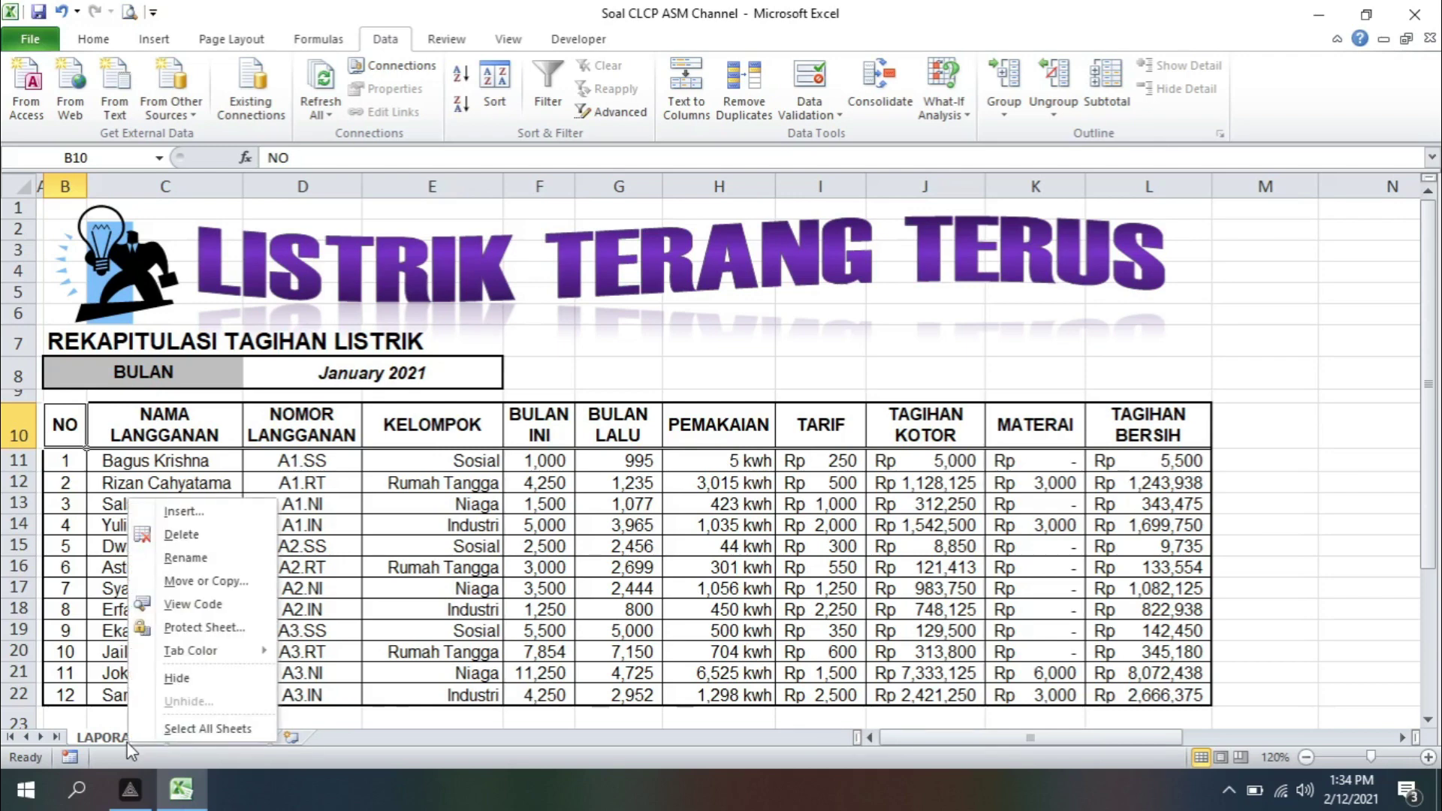
pyautogui.click(252, 581)
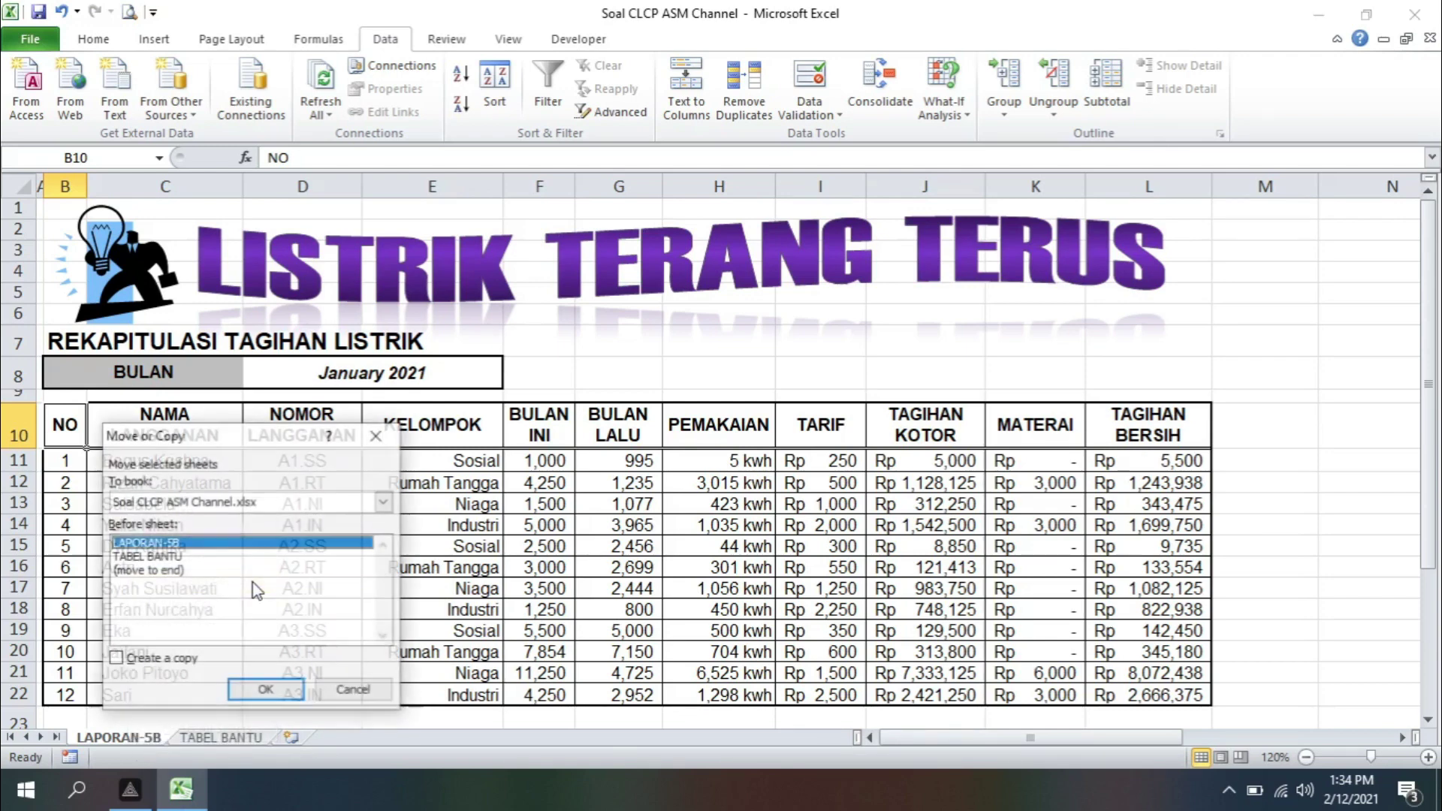
pyautogui.click(154, 572)
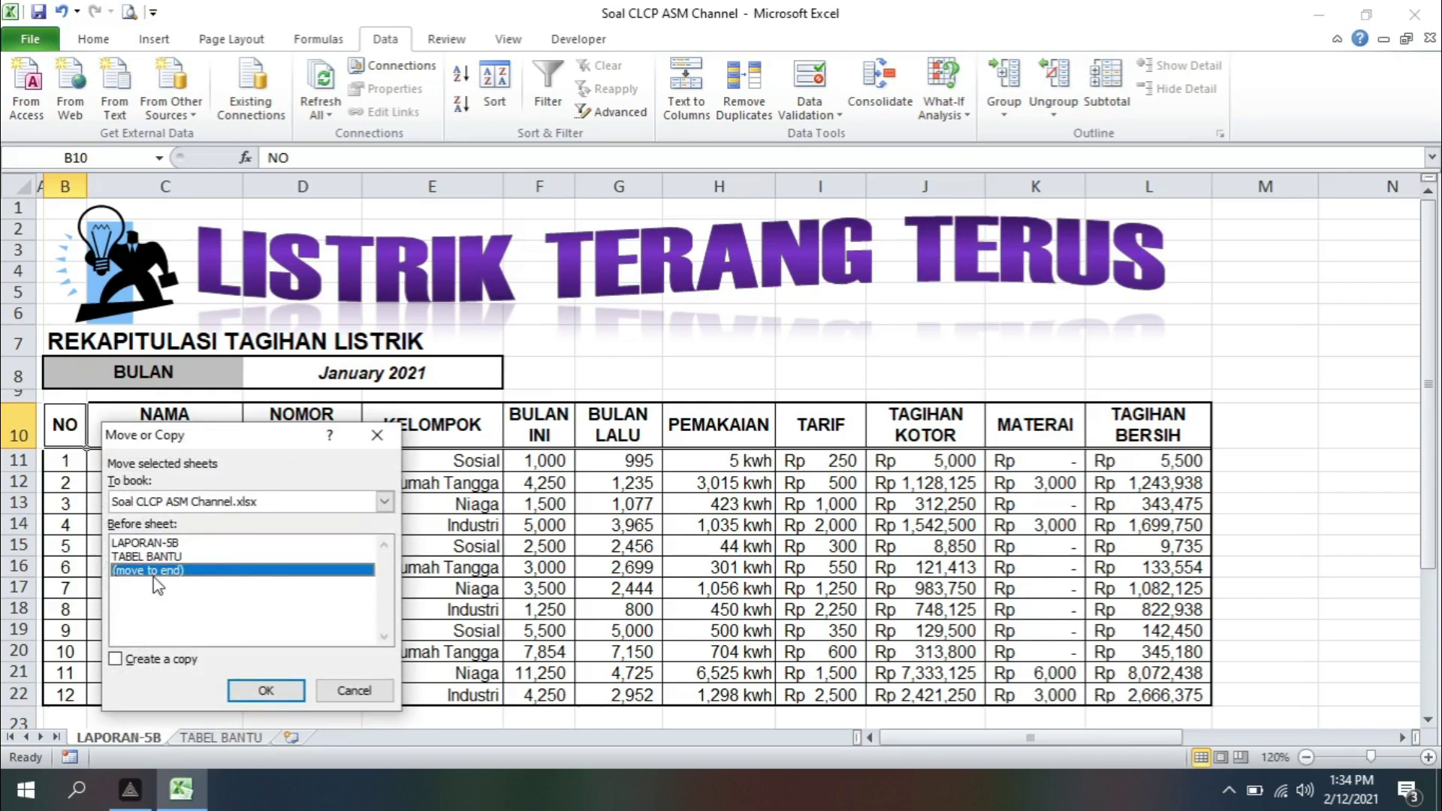
pyautogui.moveTo(226, 435); pyautogui.dragTo(257, 372)
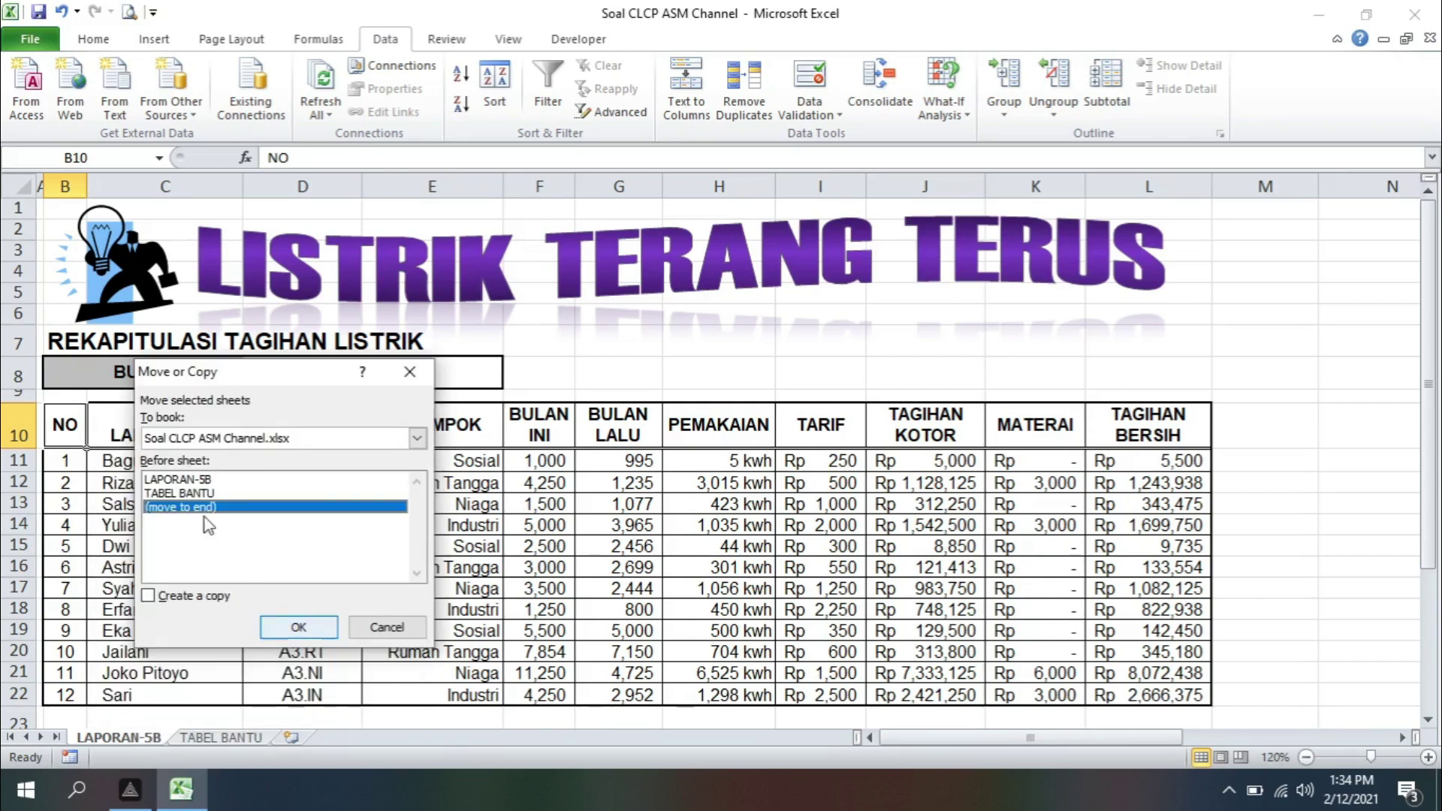
pyautogui.click(148, 595)
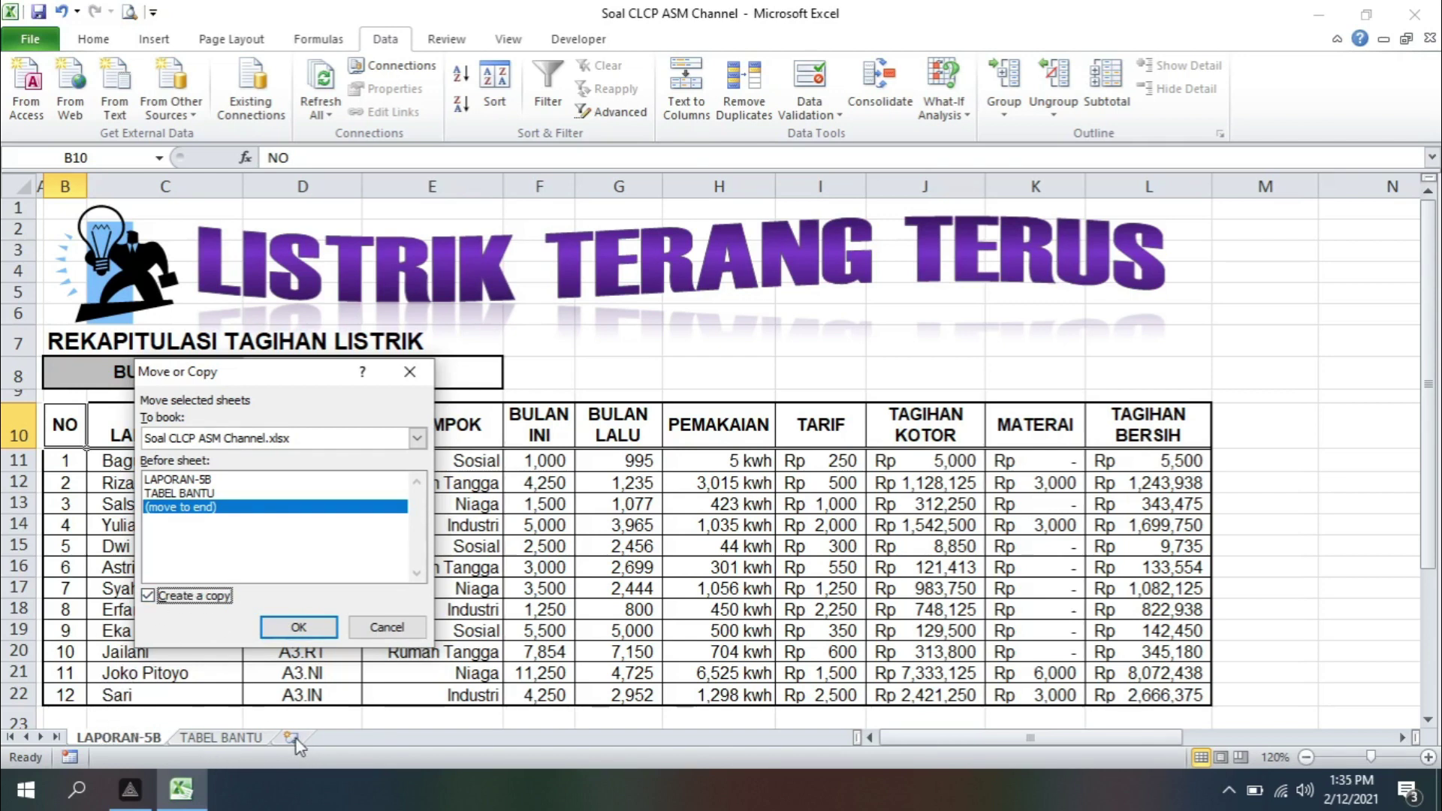
pyautogui.click(304, 627)
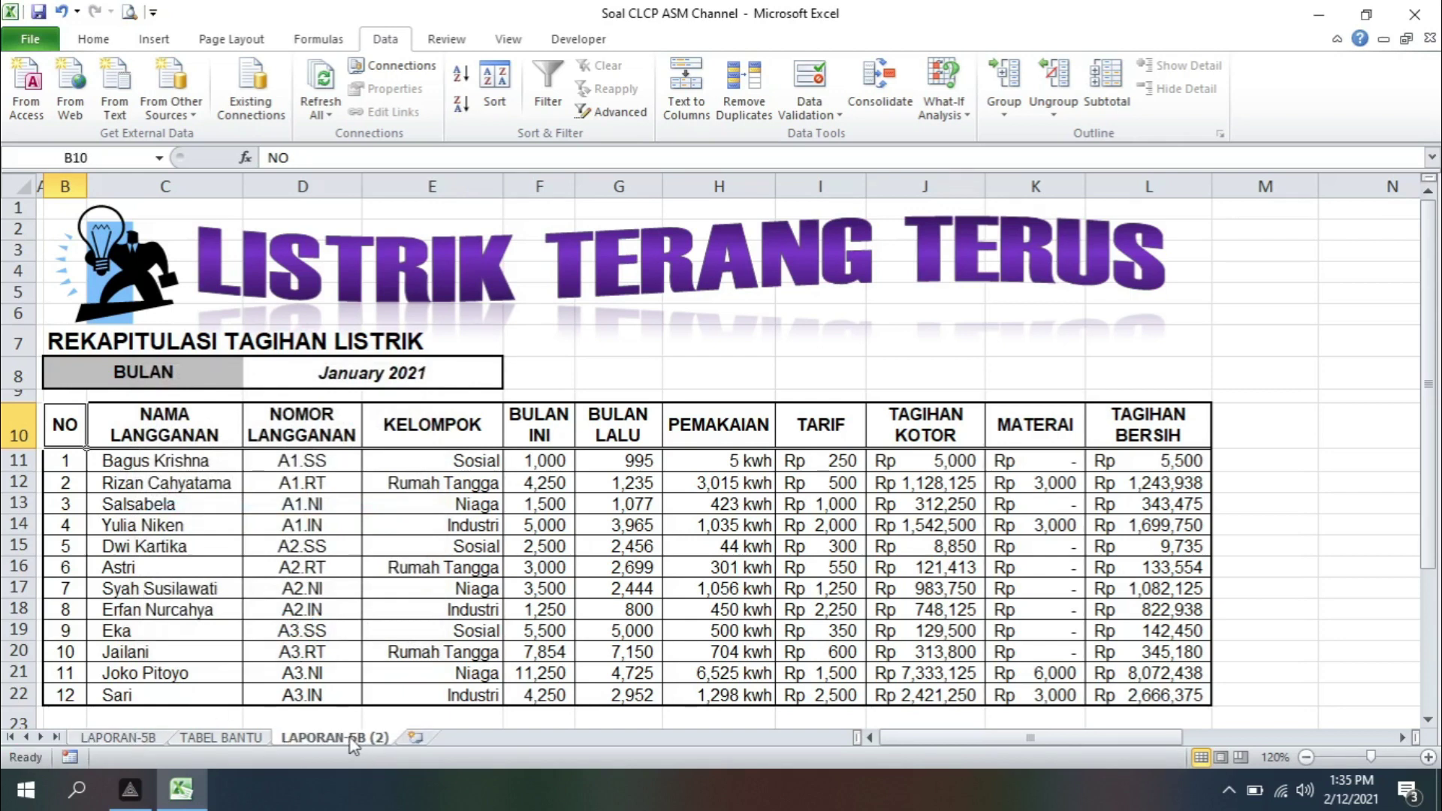
pyautogui.click(146, 739)
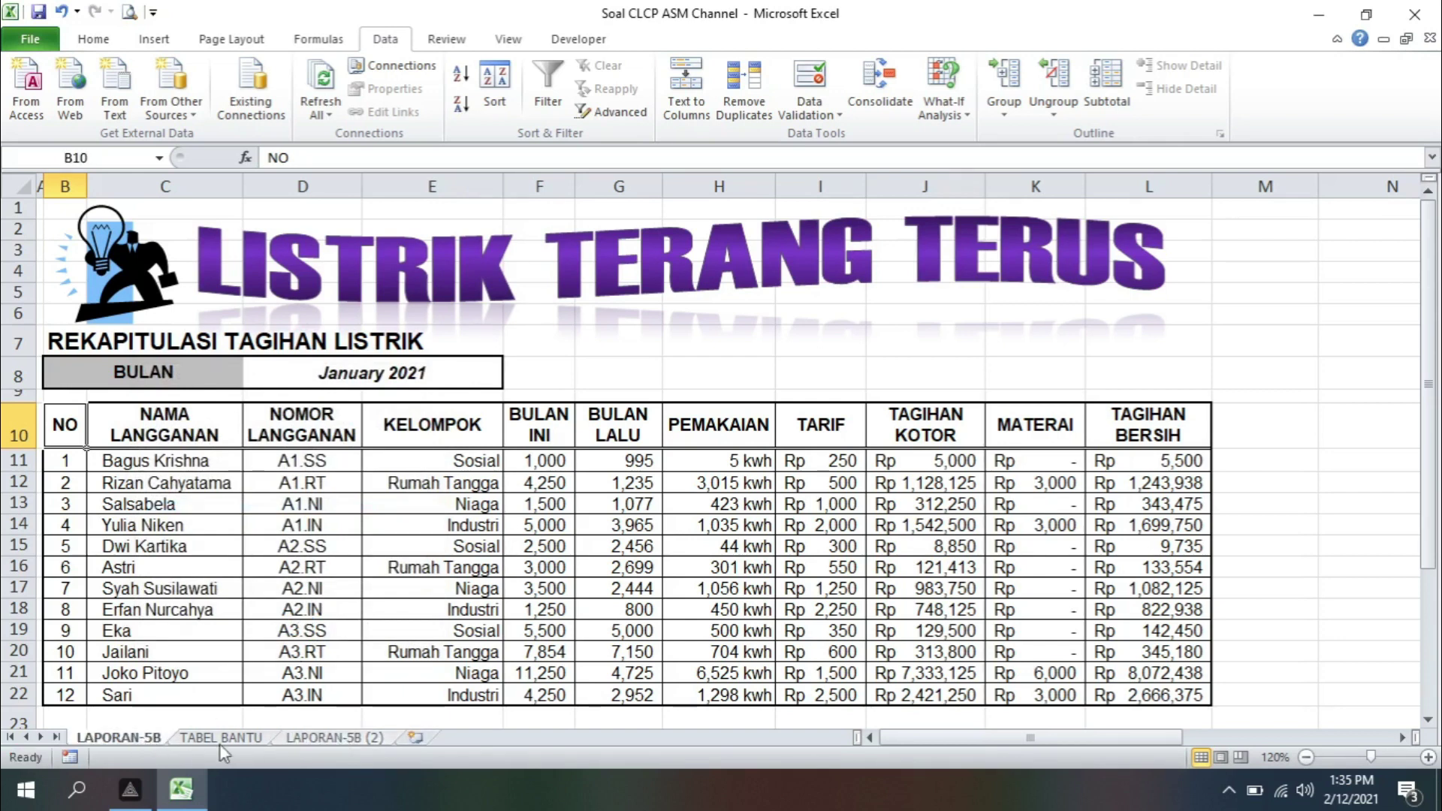
pyautogui.click(336, 739)
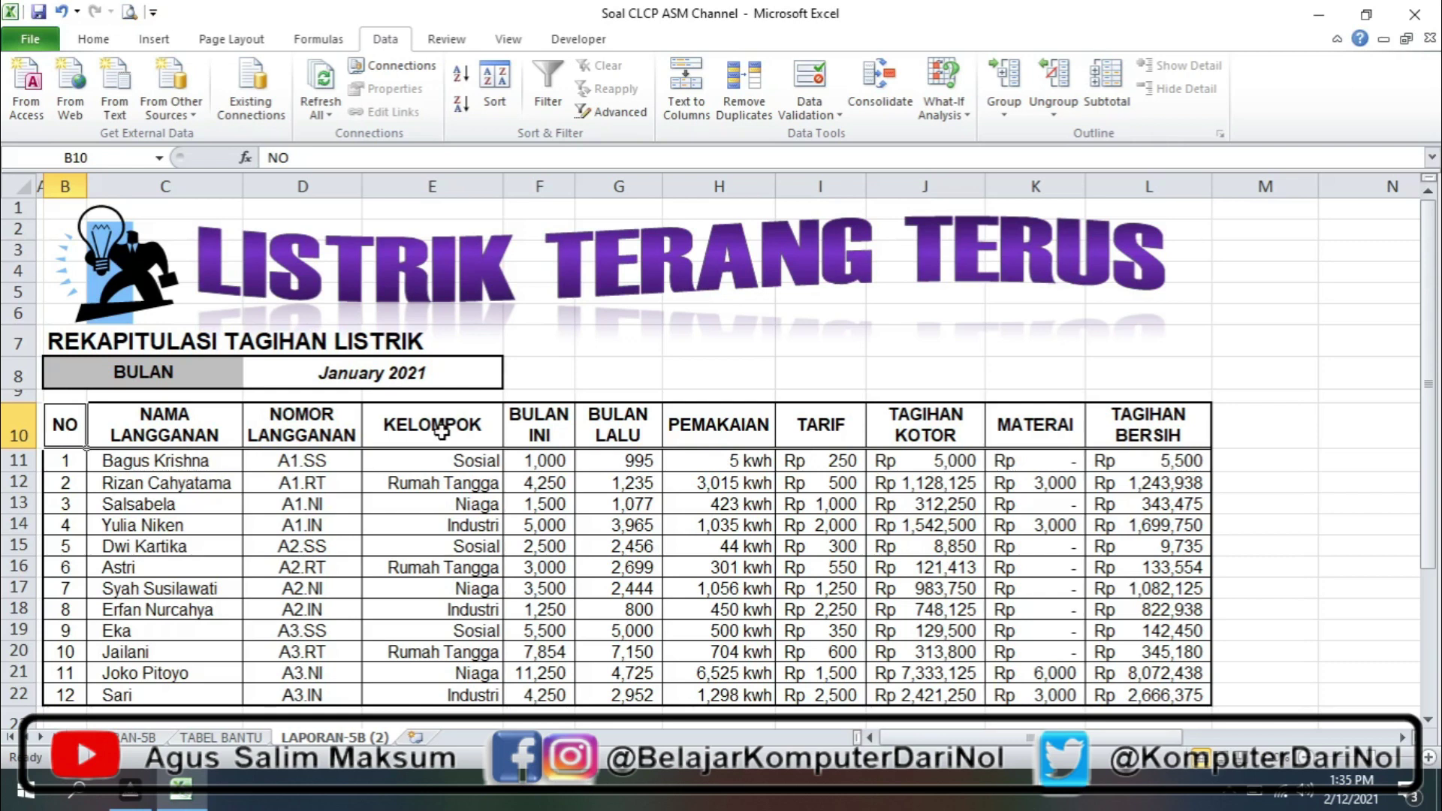
pyautogui.click(441, 430)
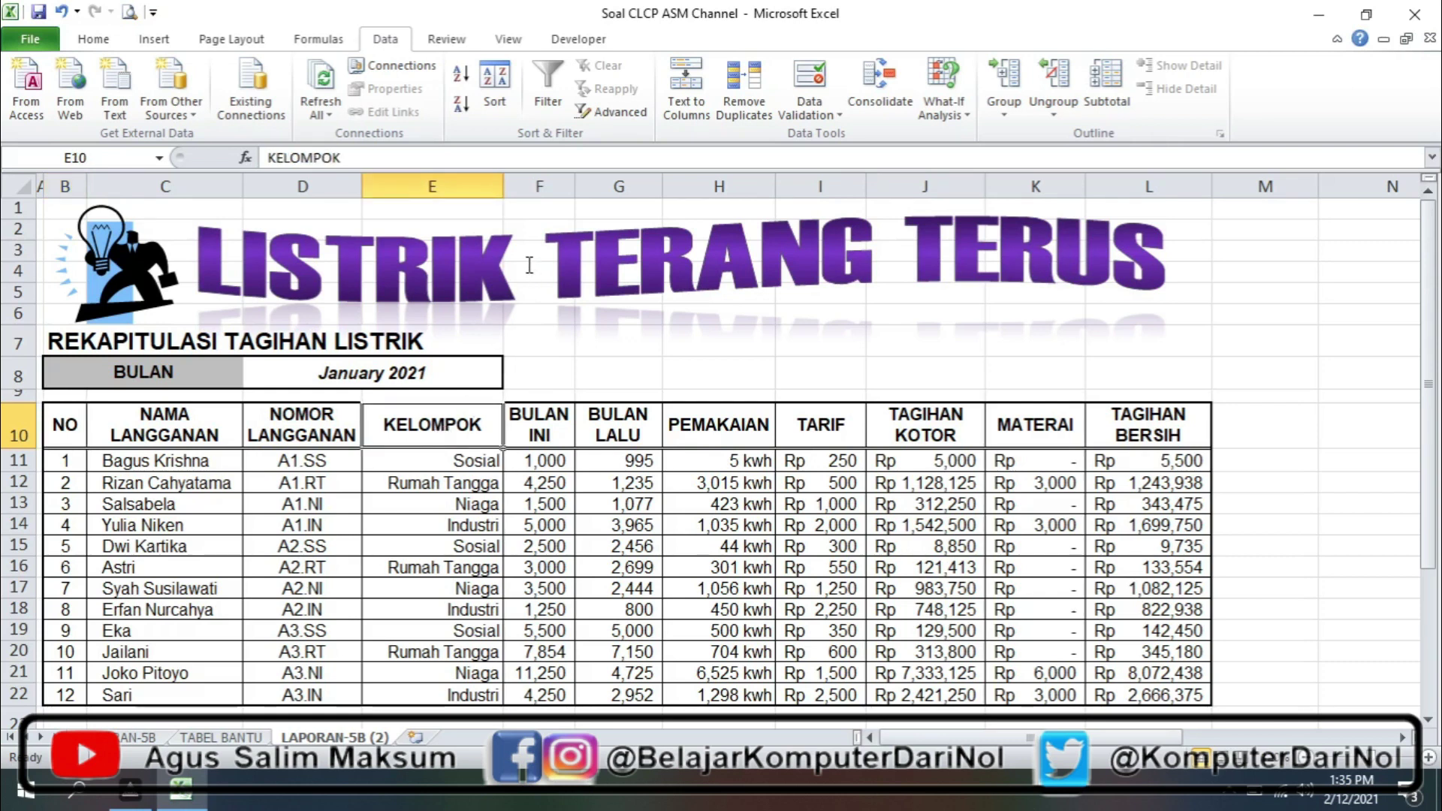
# Sort the table by KELOMPOK Z to A, then by TAGIHAN BERSIH smallest to largest.
pyautogui.click(457, 107)
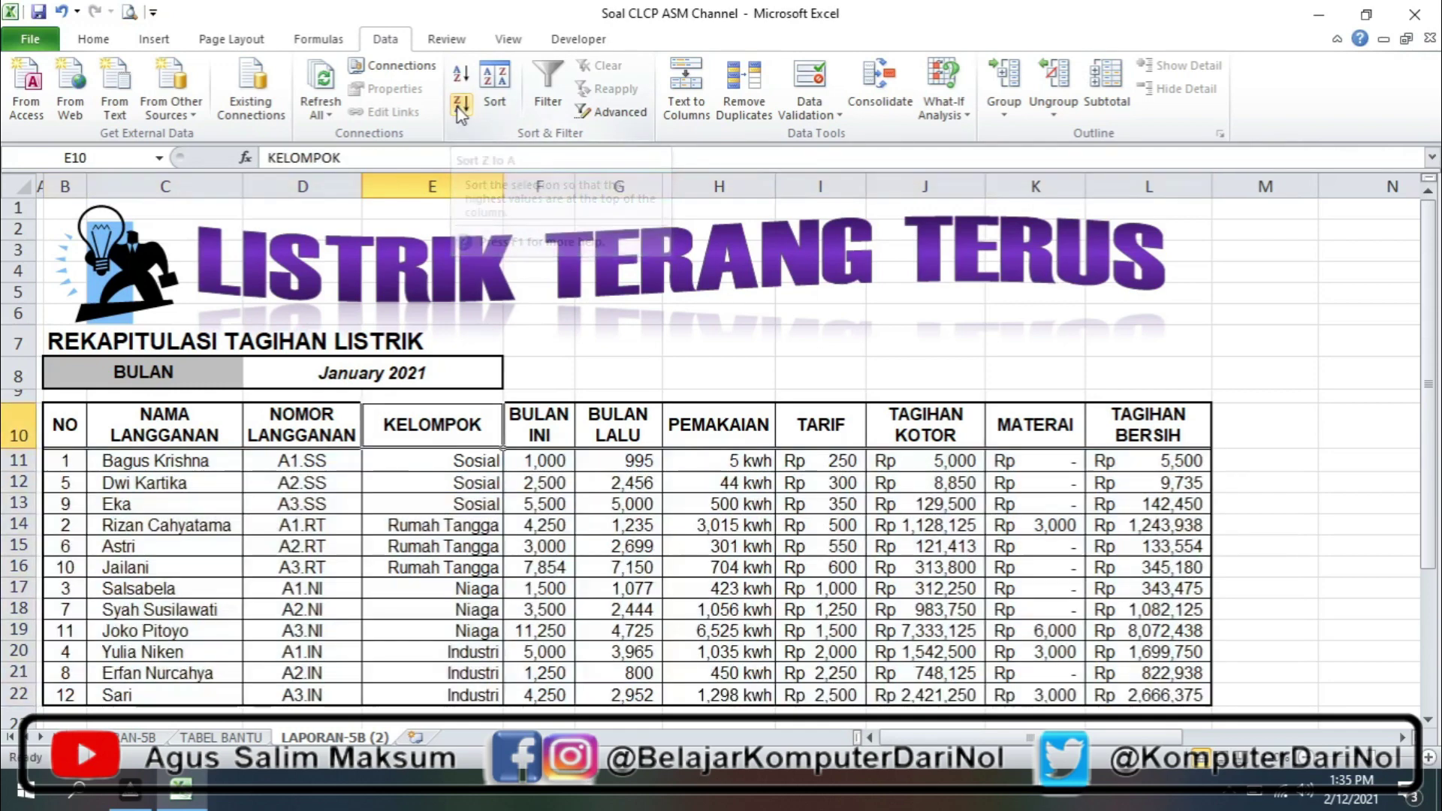
pyautogui.click(457, 687)
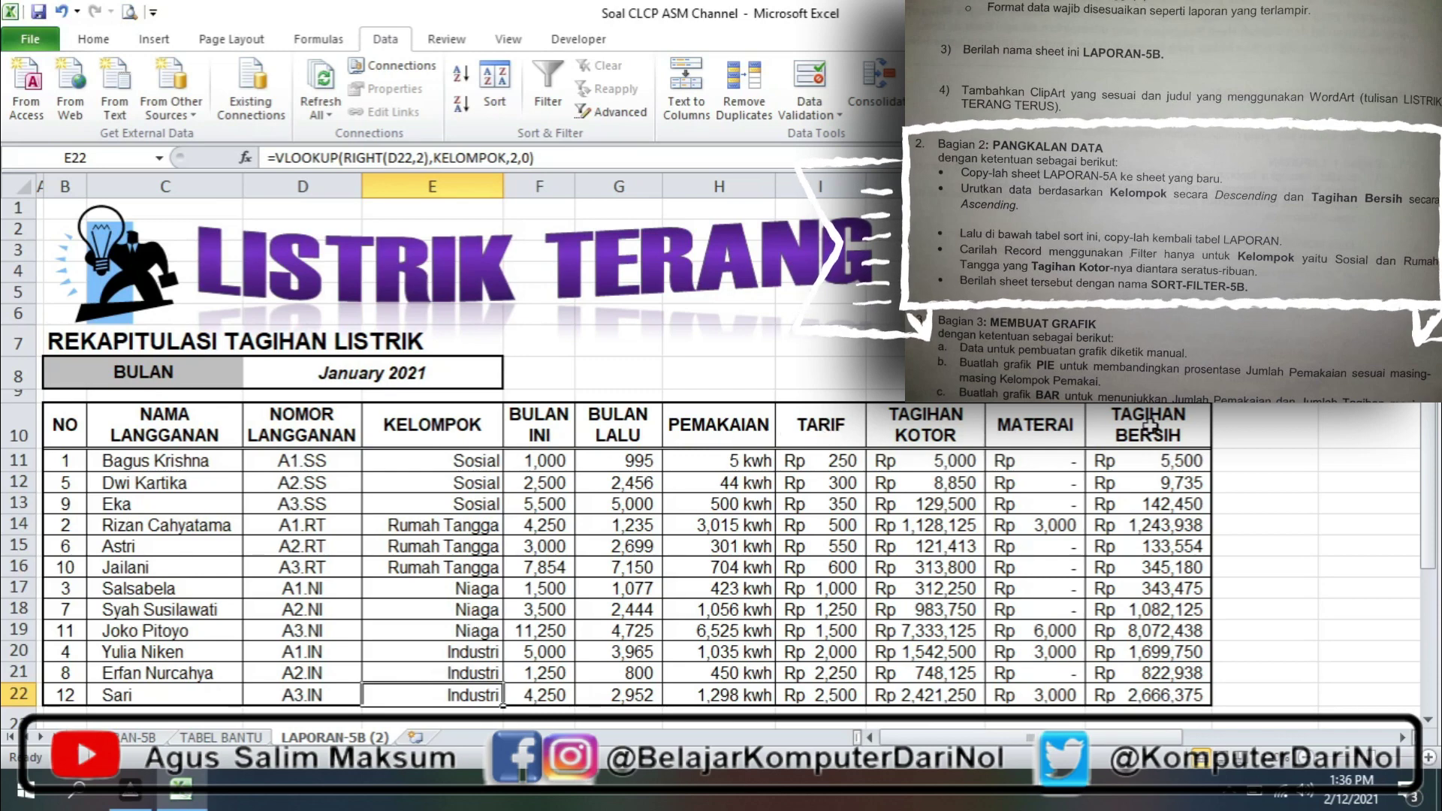
pyautogui.click(1150, 425)
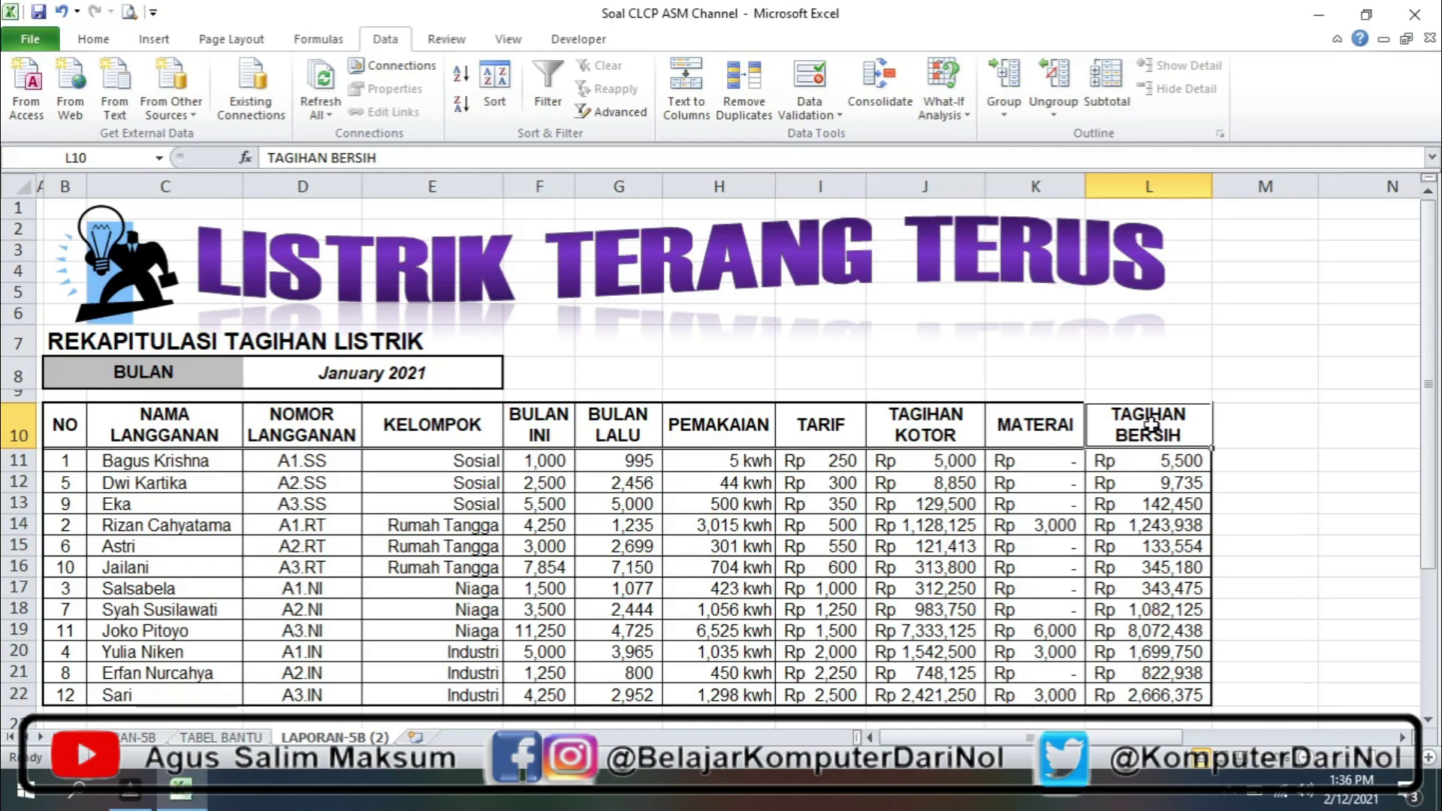
pyautogui.click(462, 75)
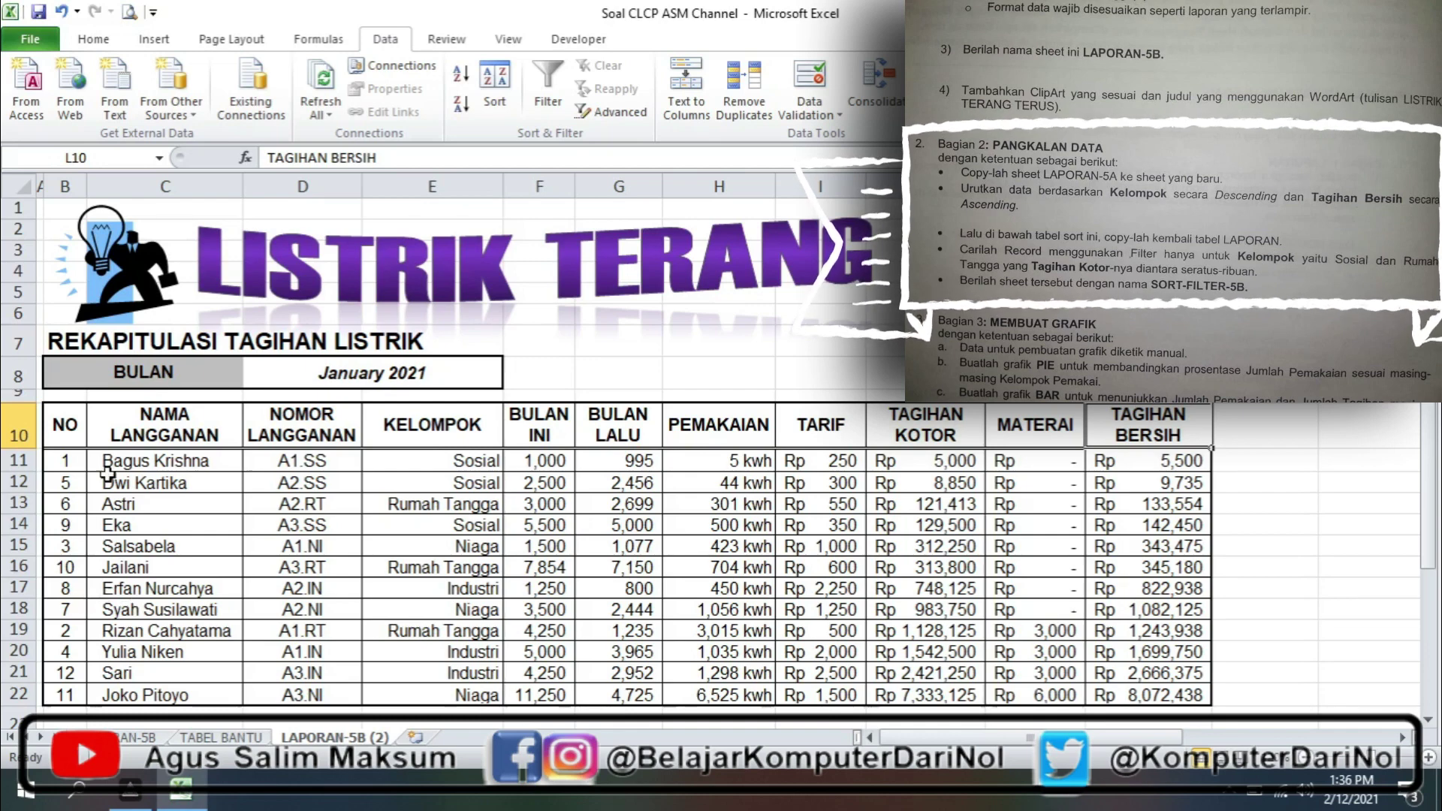
# Copy the billing table B10:L22 with its headers and paste it starting at cell B30.
pyautogui.moveTo(68, 429)
pyautogui.mouseDown()
pyautogui.moveTo(696, 444)
pyautogui.moveTo(1147, 695)
pyautogui.mouseUp()
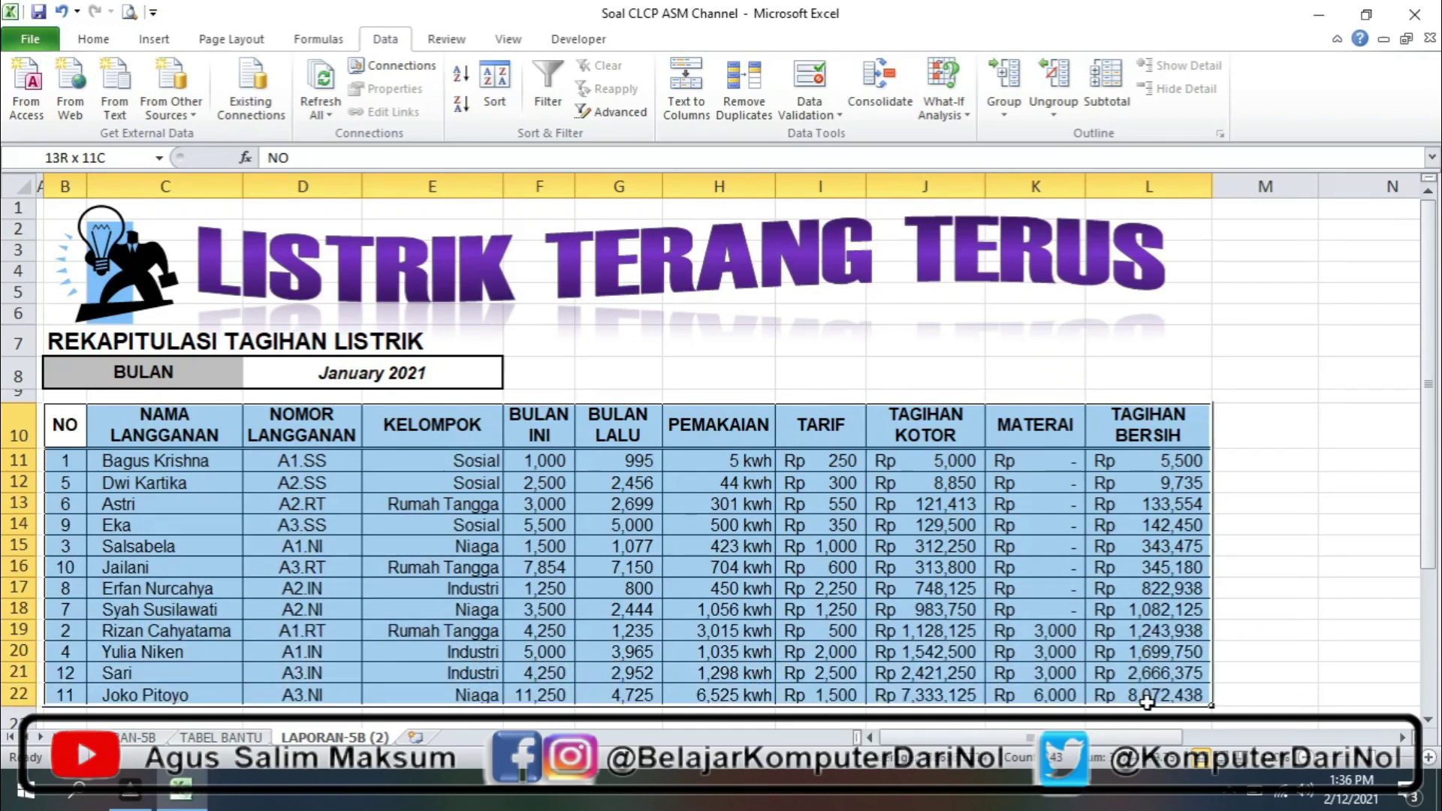
pyautogui.hotkey('ctrl', 'c')
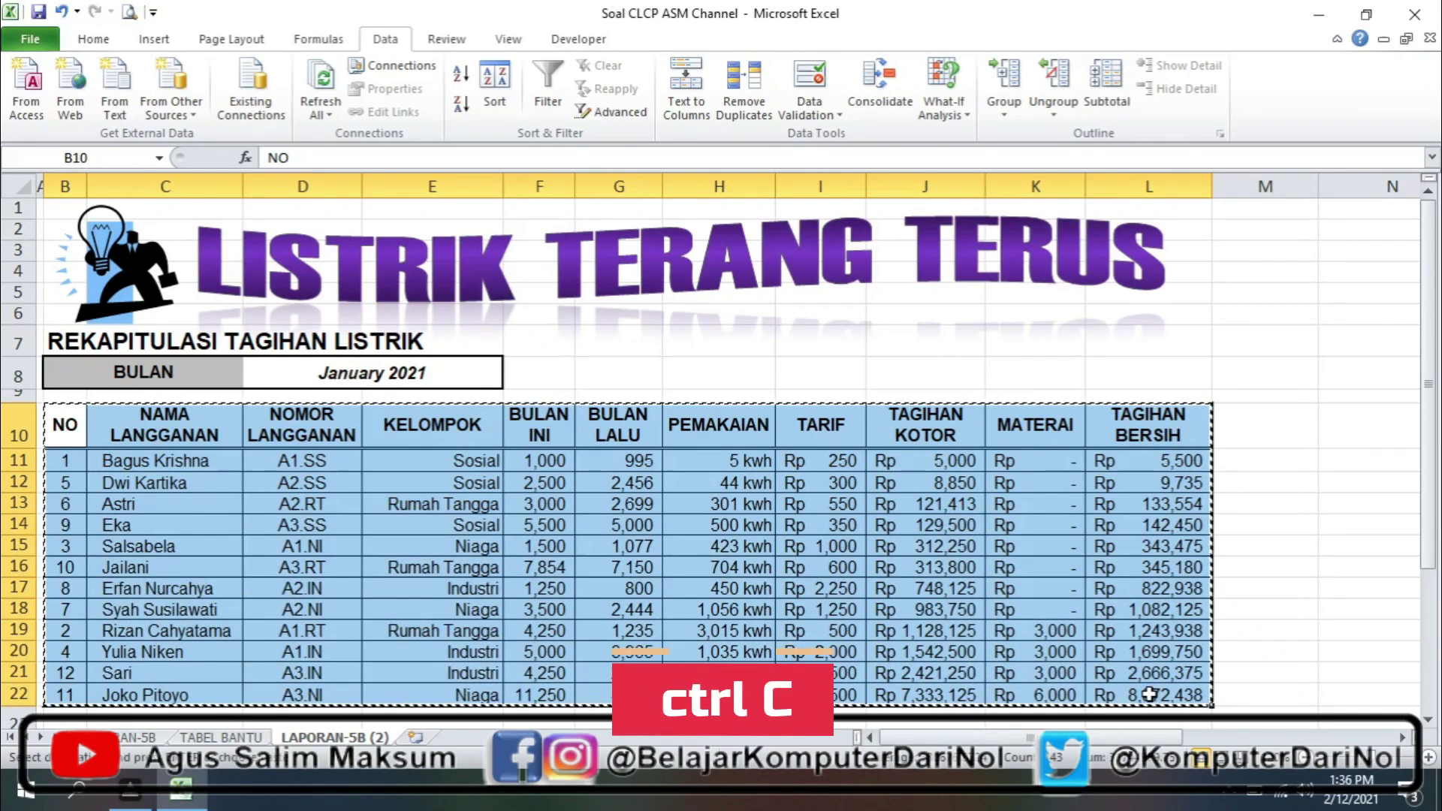
pyautogui.scroll(-4, 1055, 620)
pyautogui.click(83, 640)
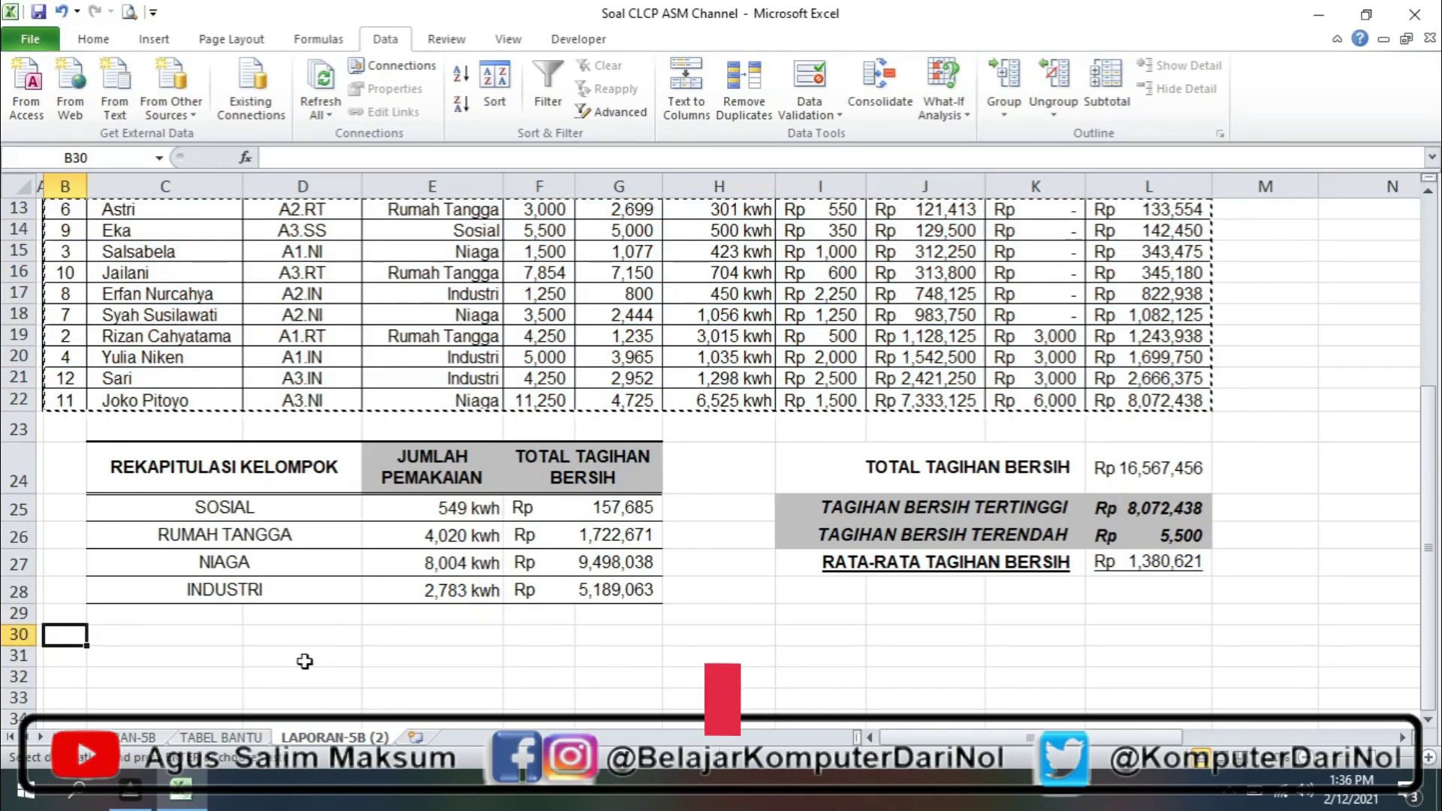
pyautogui.hotkey('ctrl', 'v')
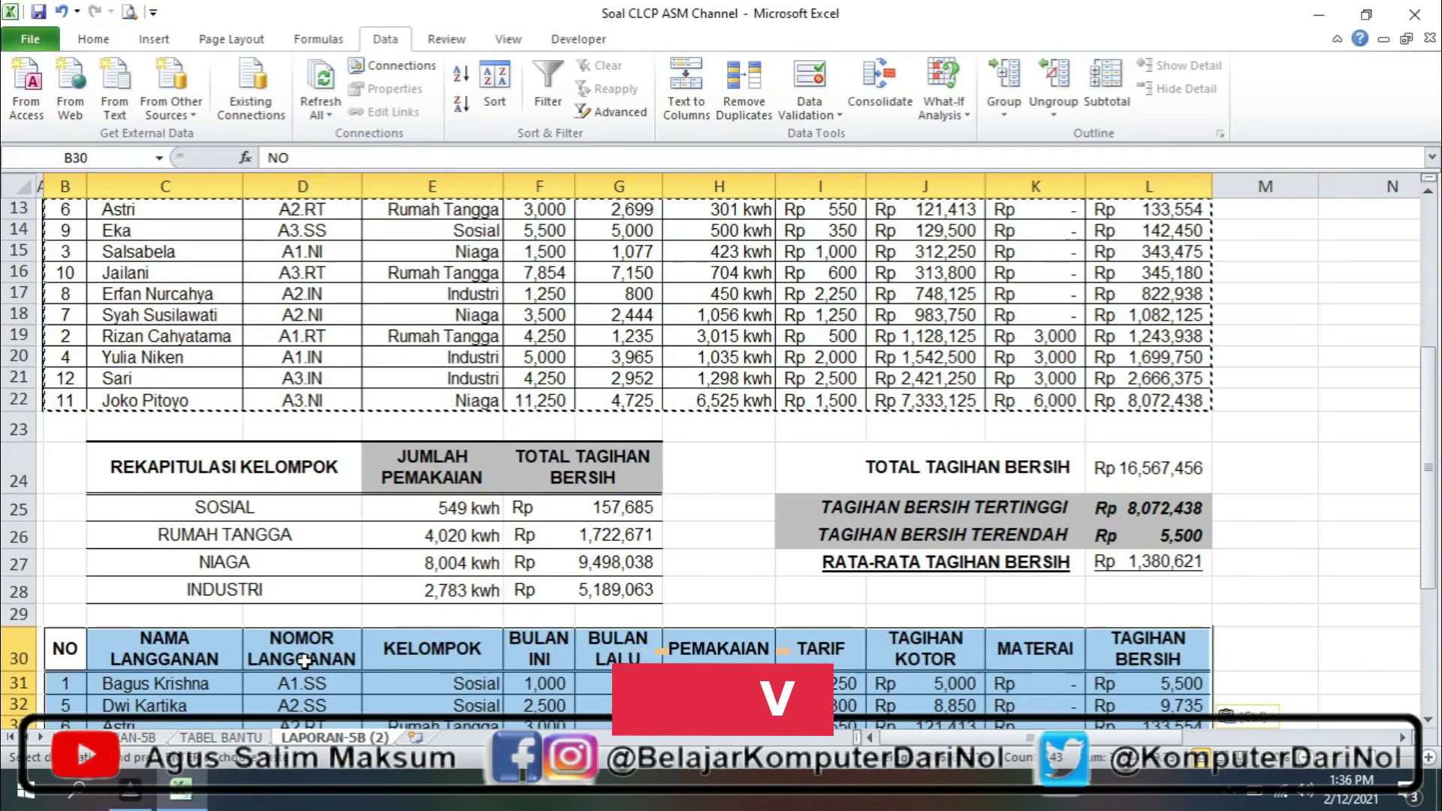
pyautogui.scroll(-4, 391, 683)
pyautogui.click(482, 706)
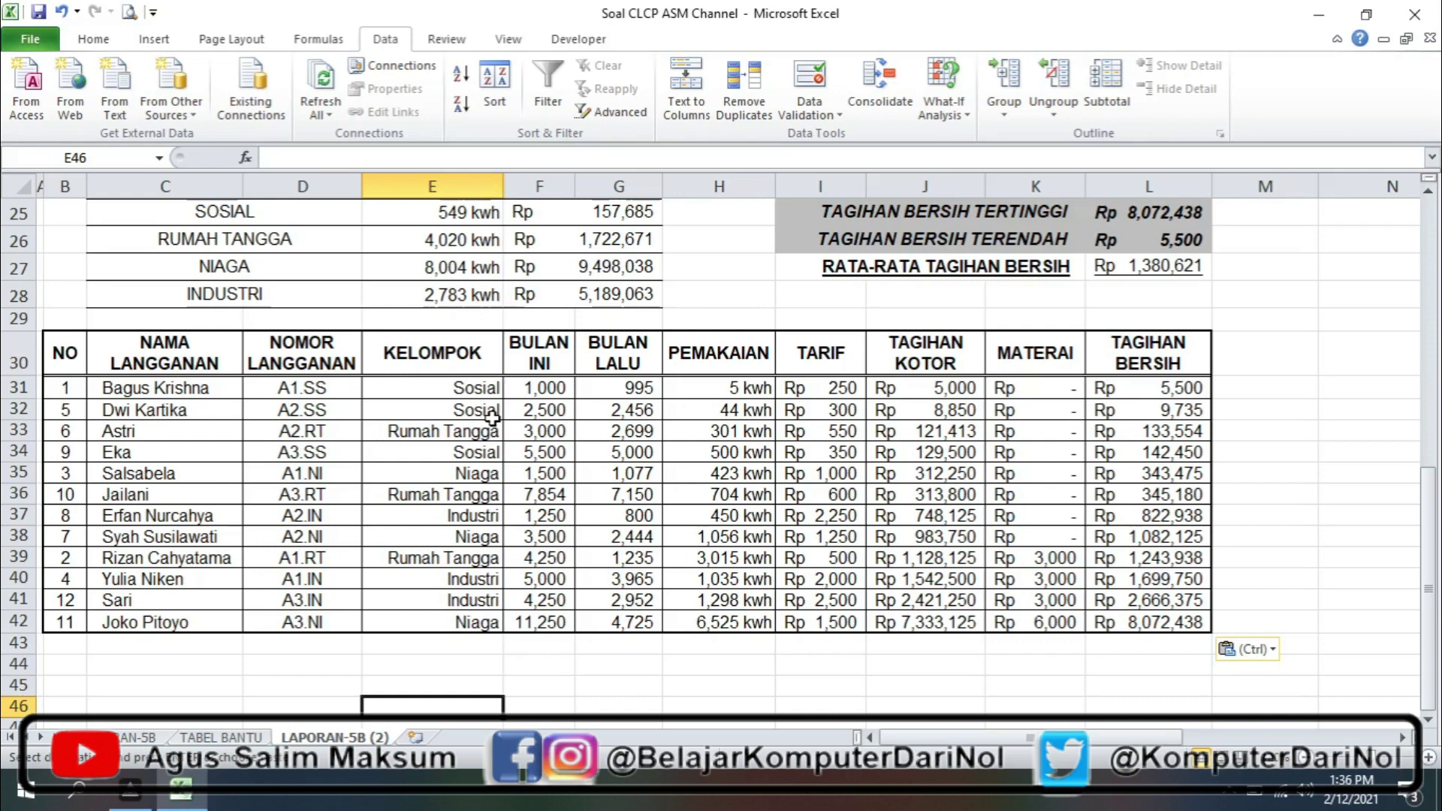
# Enable AutoFilter on the copy and uncheck Industri and Niaga under KELOMPOK, leaving 6 customers.
pyautogui.click(447, 350)
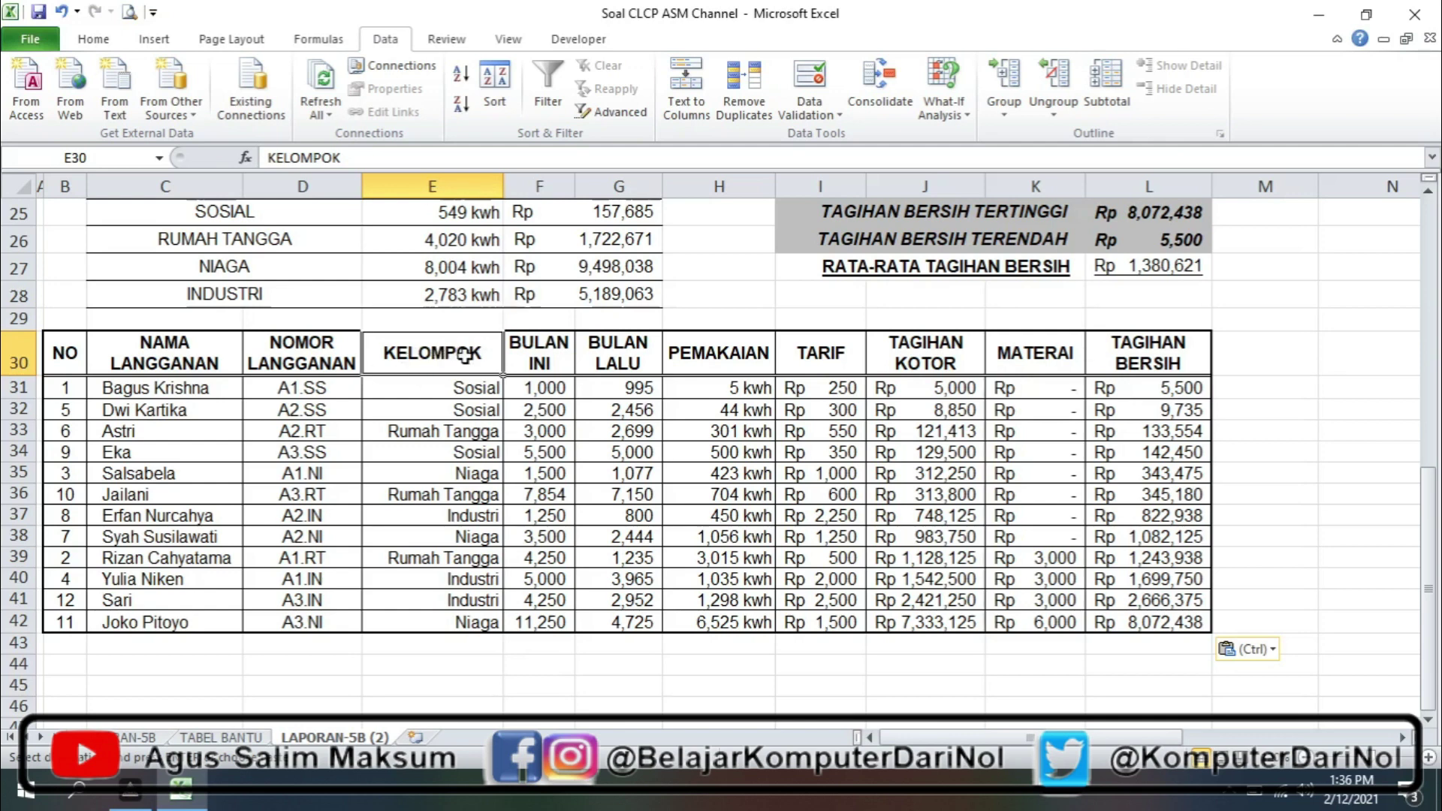
pyautogui.click(552, 109)
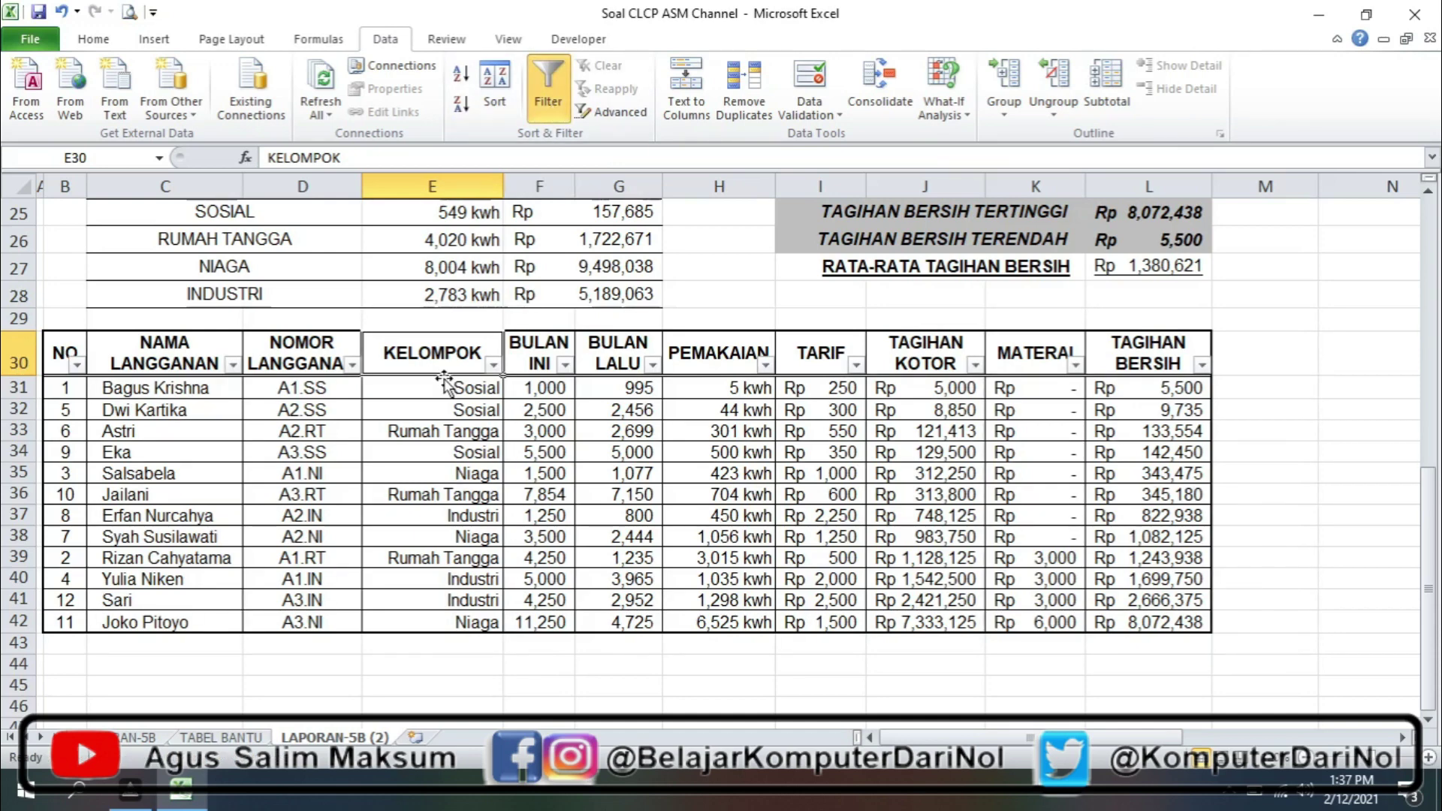
pyautogui.click(494, 366)
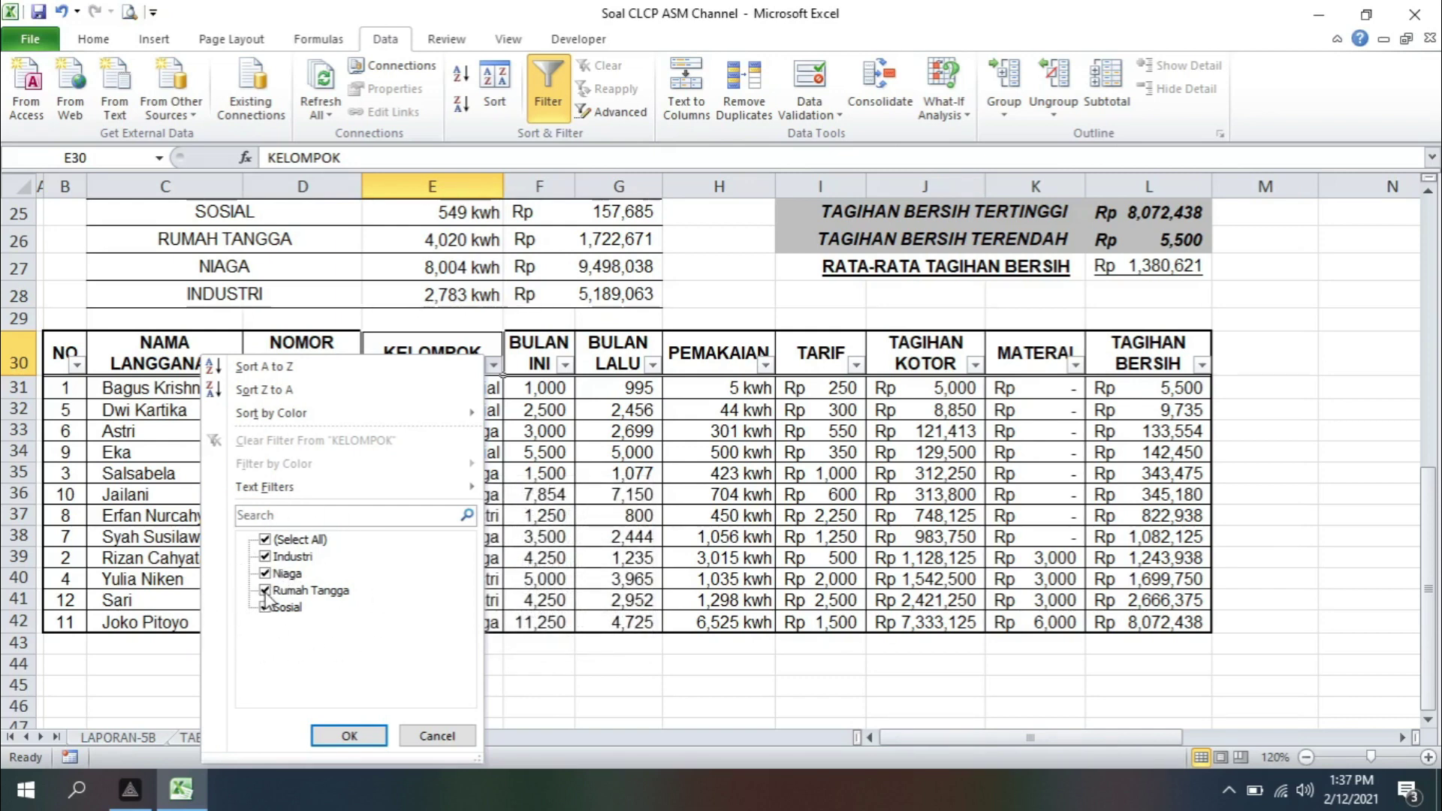
pyautogui.click(265, 556)
pyautogui.click(266, 574)
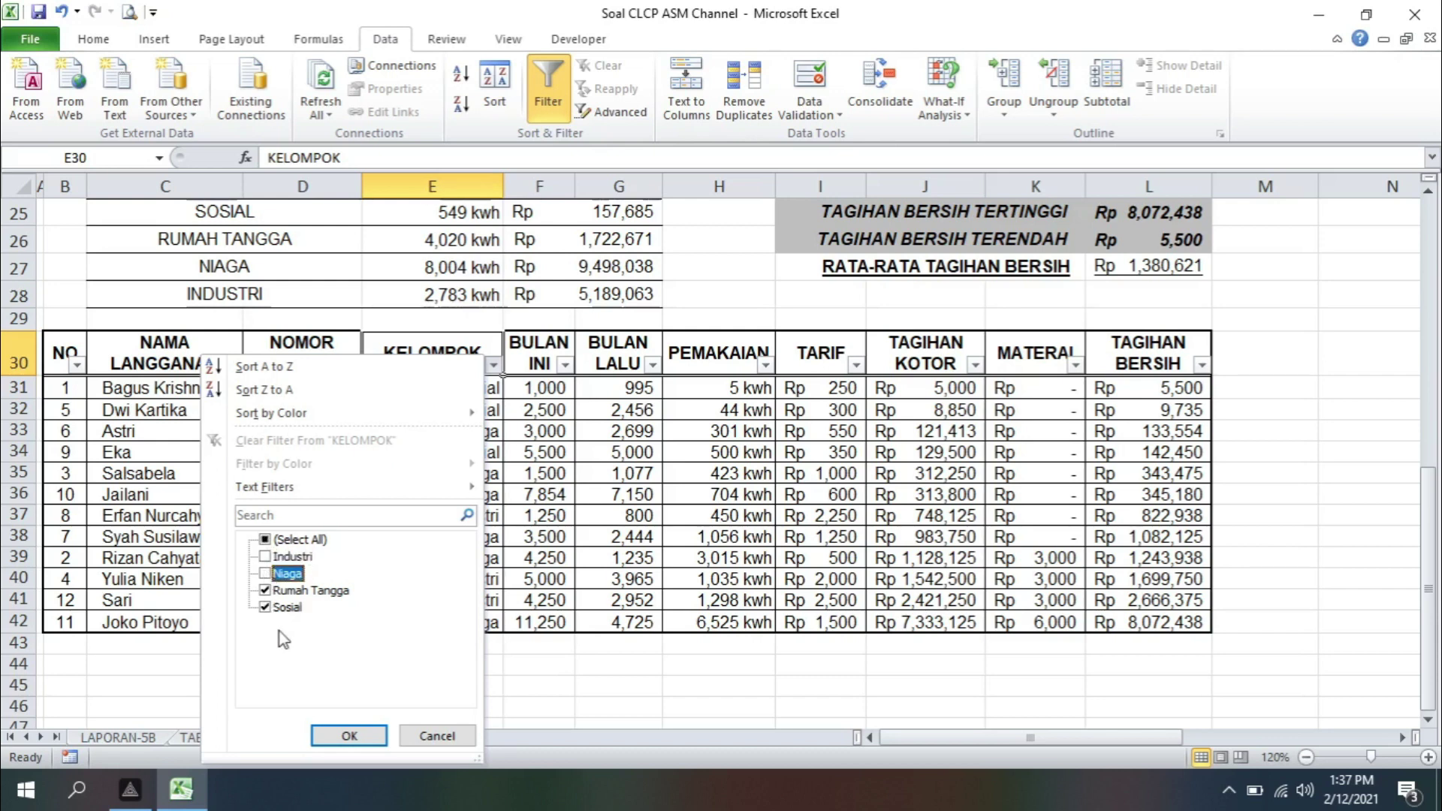
pyautogui.click(347, 737)
pyautogui.click(443, 410)
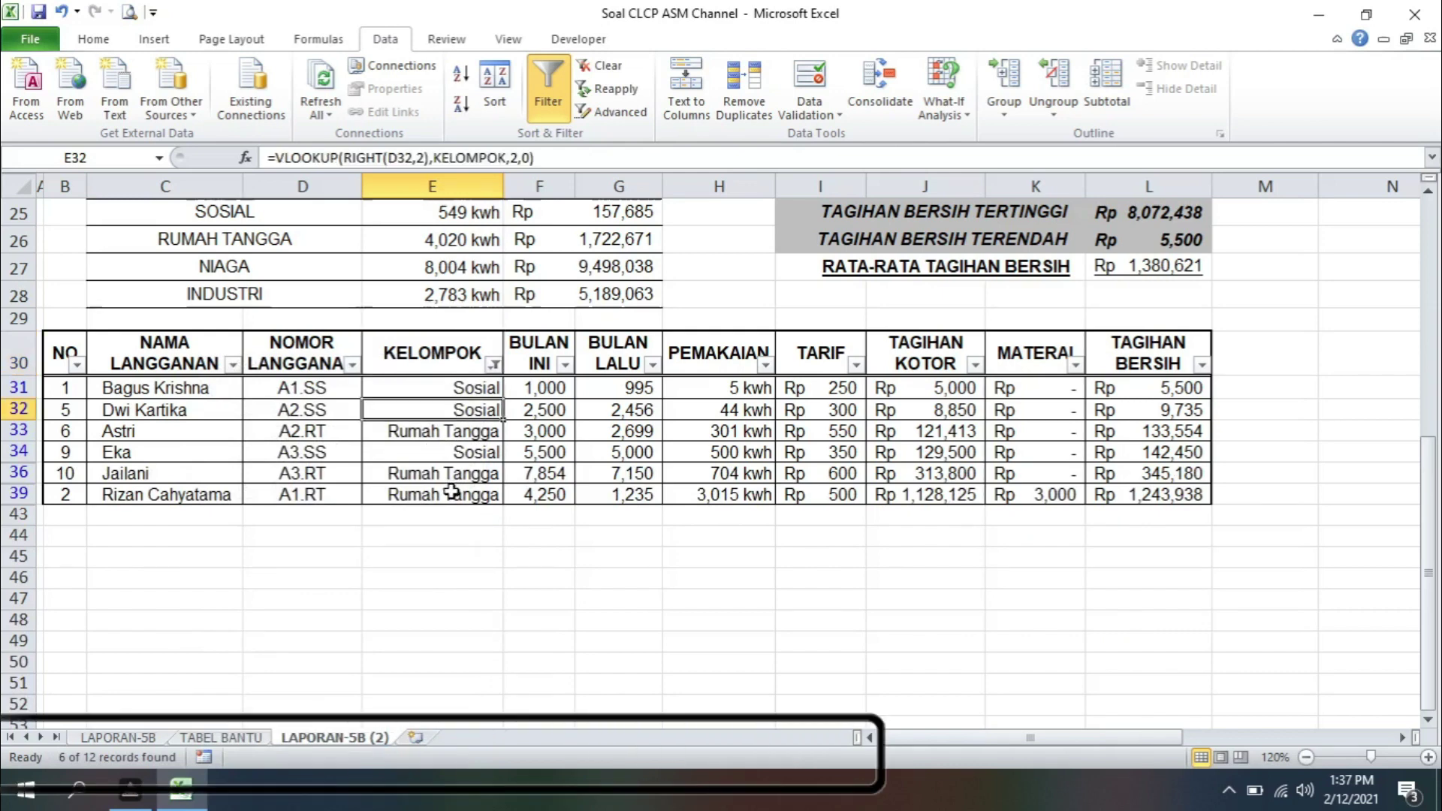
pyautogui.click(451, 492)
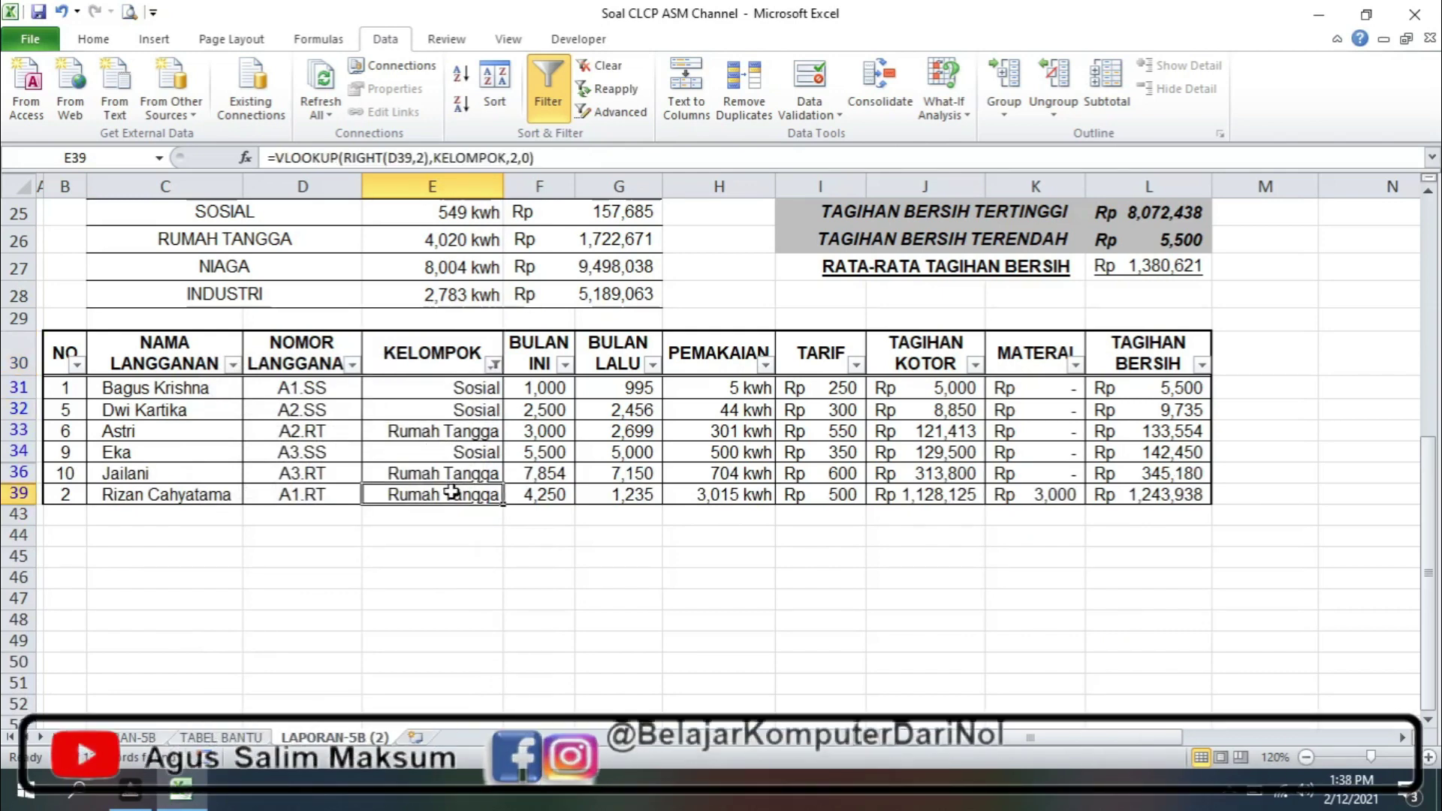
# Apply a Between number filter of 100000 to 200000 on TAGIHAN KOTOR, leaving Astri and Eka.
pyautogui.click(931, 355)
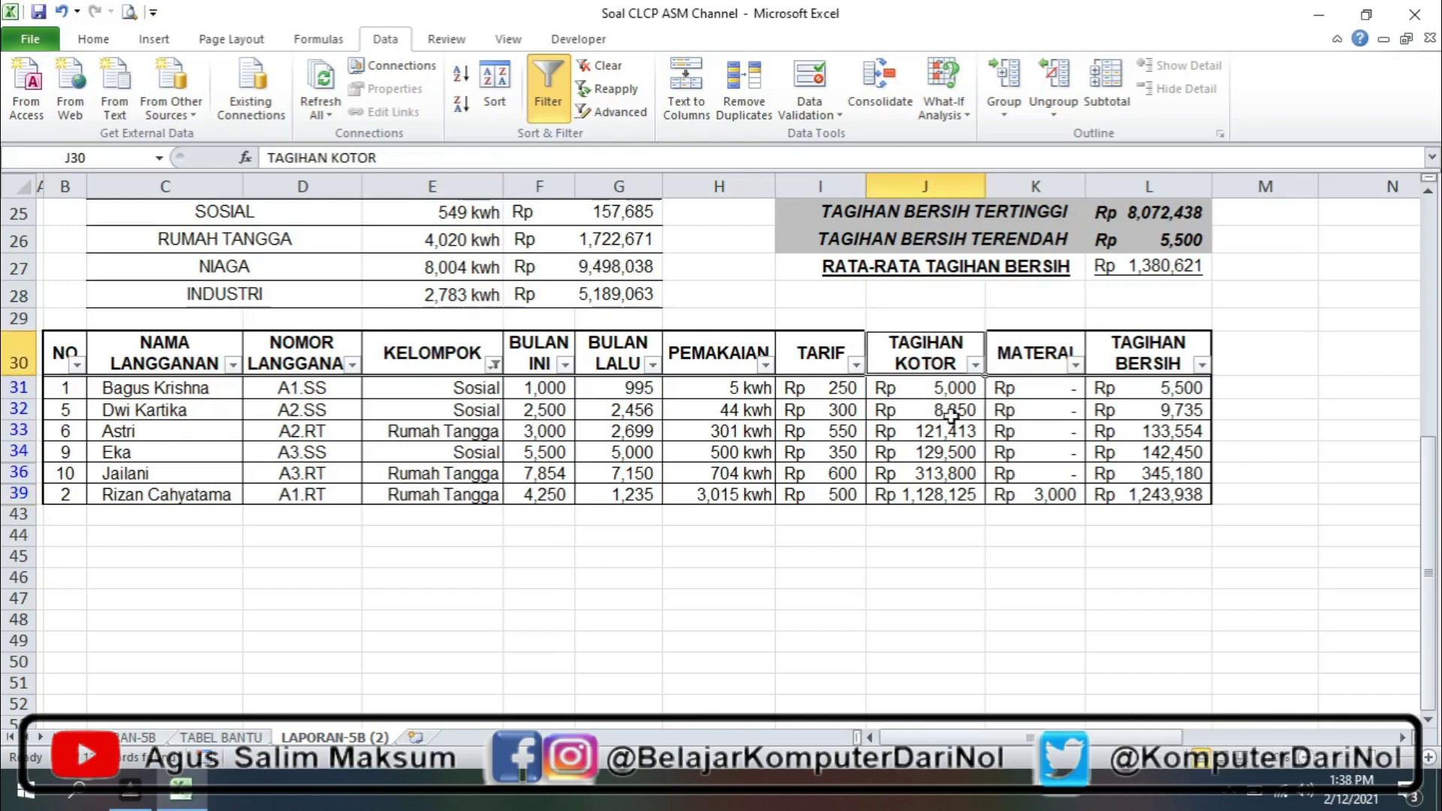
pyautogui.click(975, 365)
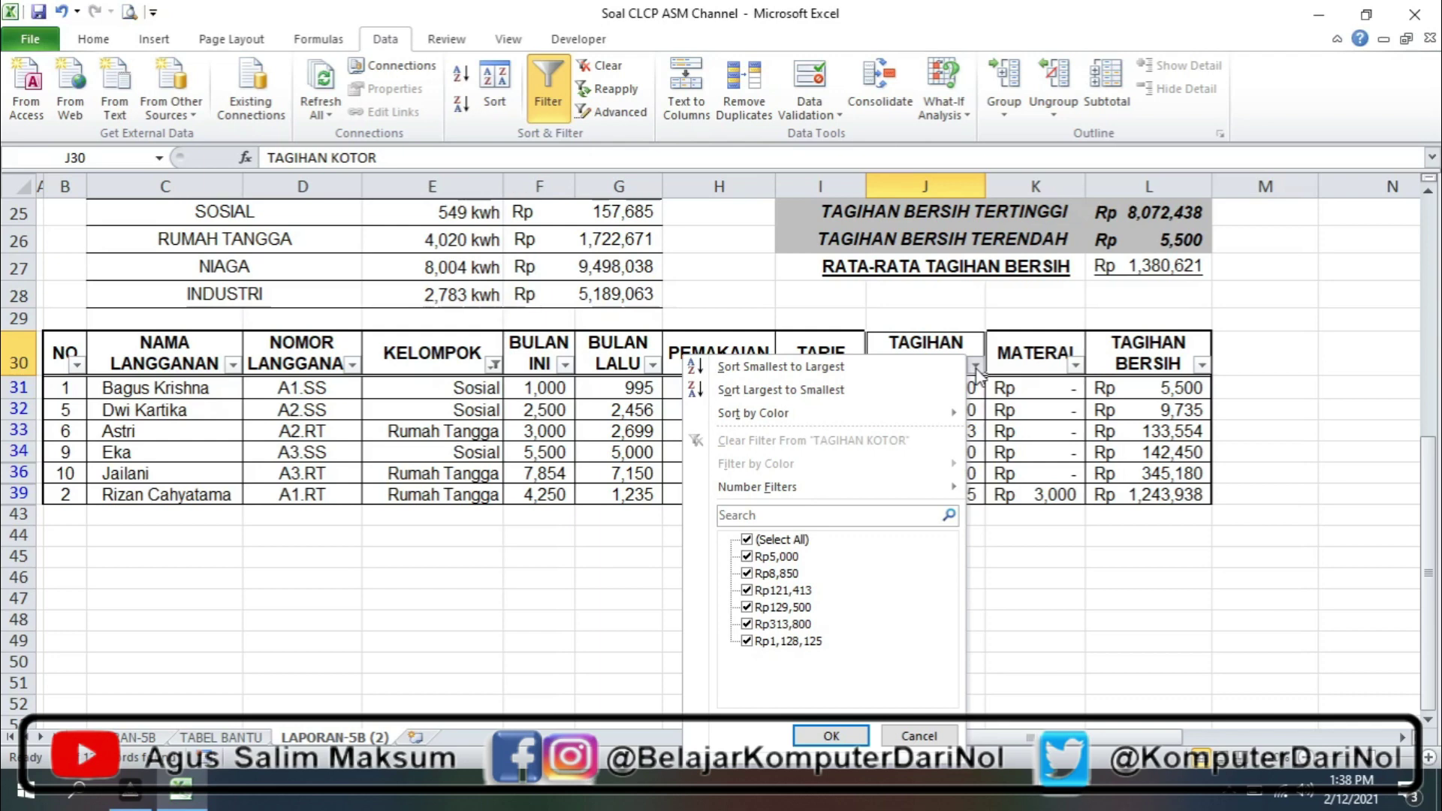
pyautogui.moveTo(757, 487)
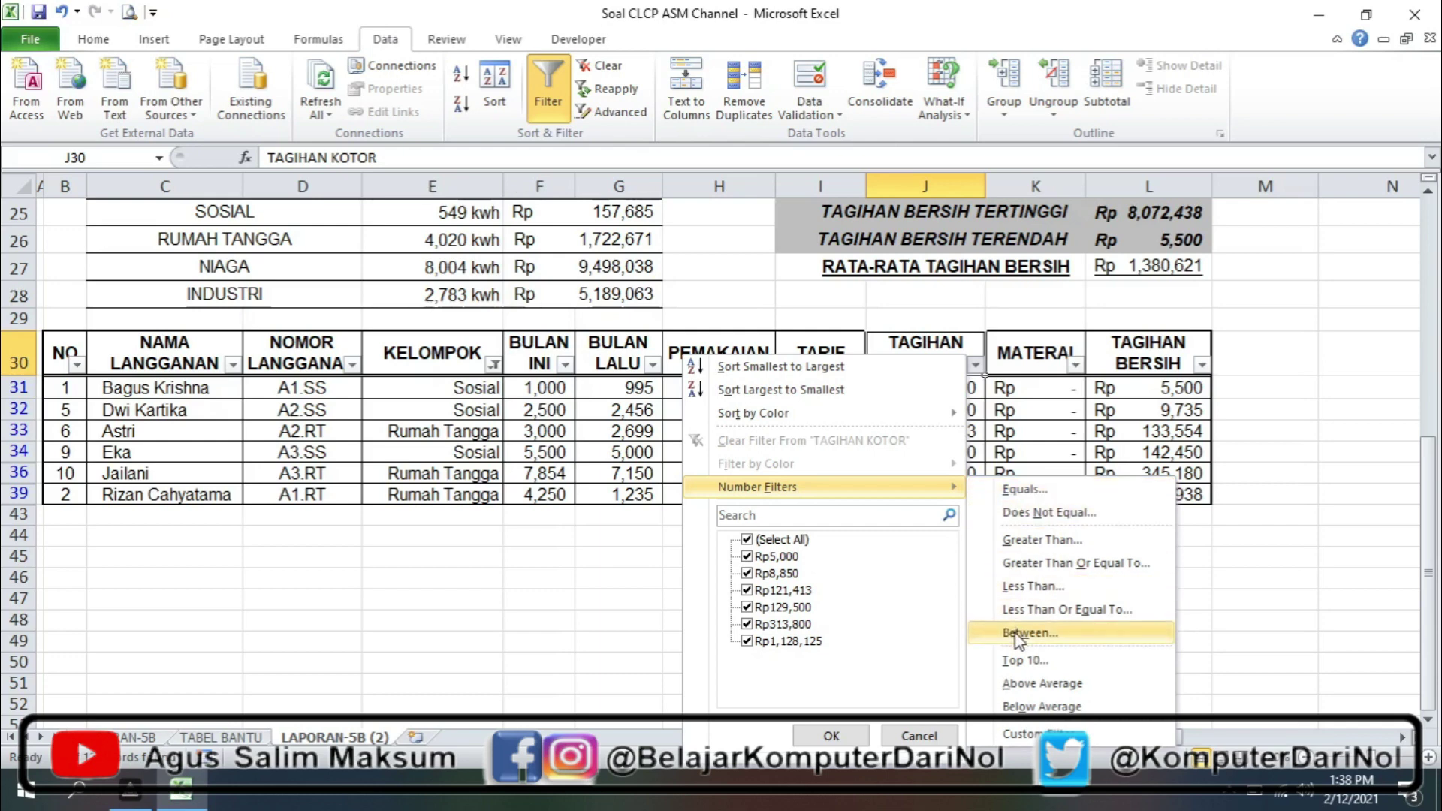
pyautogui.click(1056, 639)
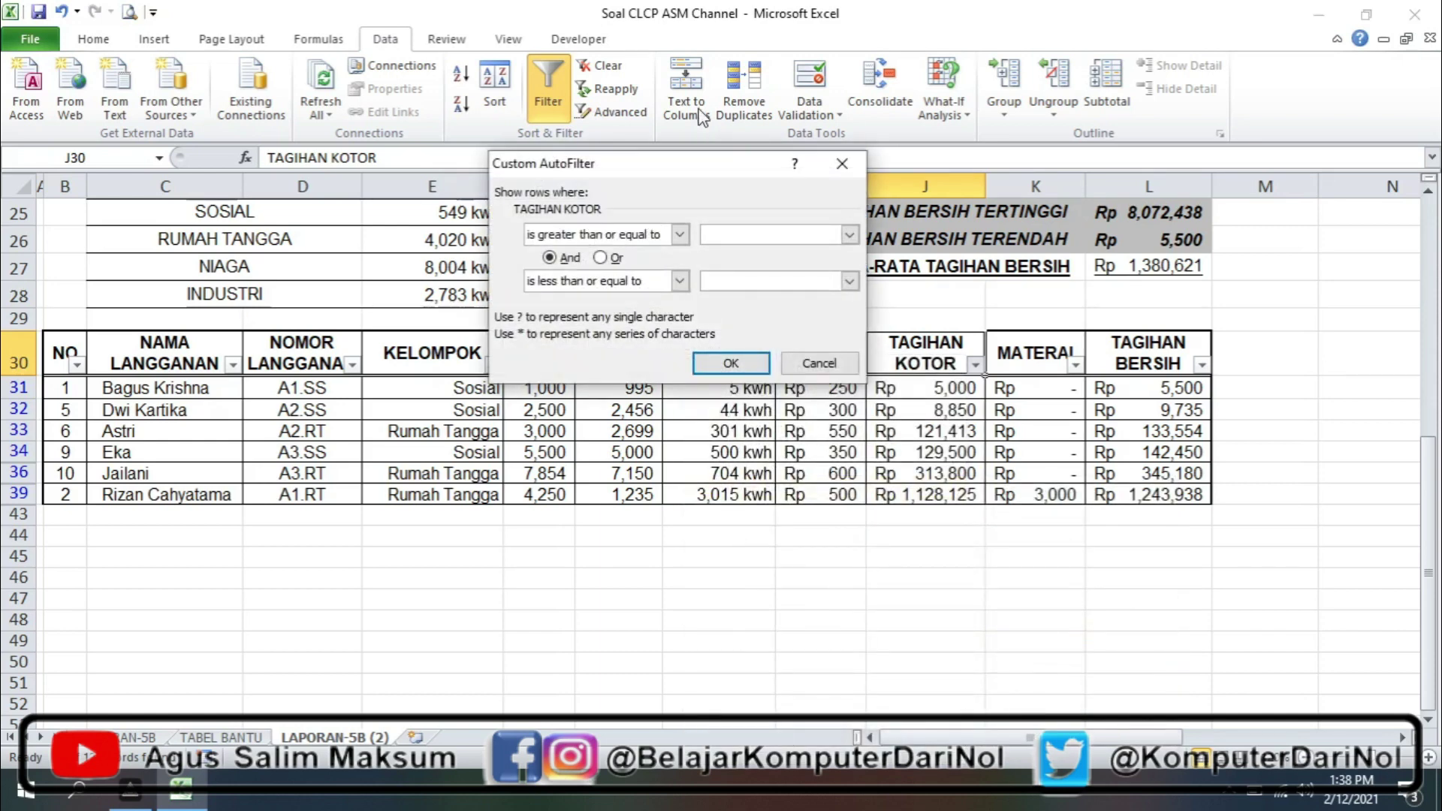
pyautogui.write('1')
pyautogui.moveTo(669, 173); pyautogui.dragTo(797, 111)
pyautogui.write('00000')
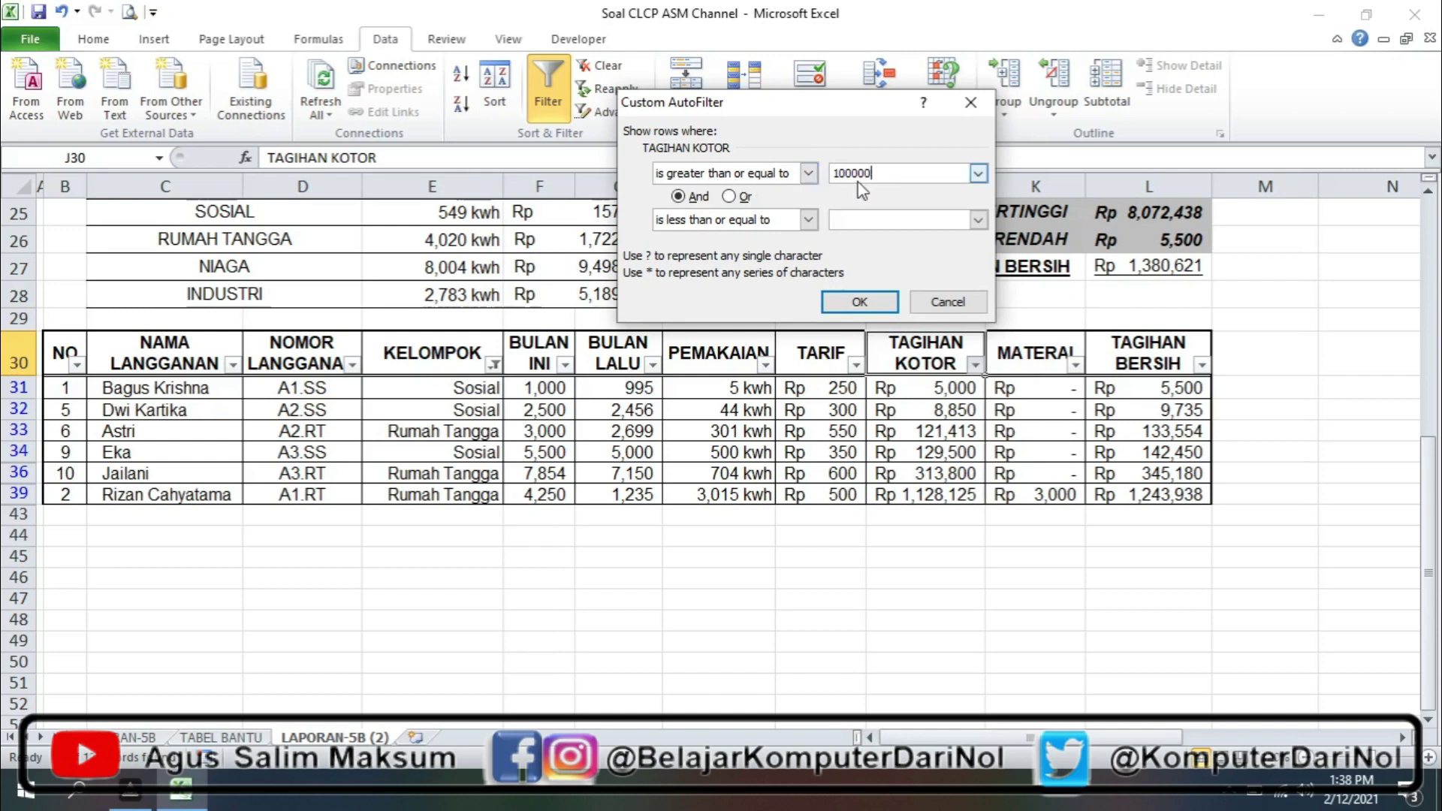
pyautogui.click(866, 222)
pyautogui.write('200000')
pyautogui.click(859, 301)
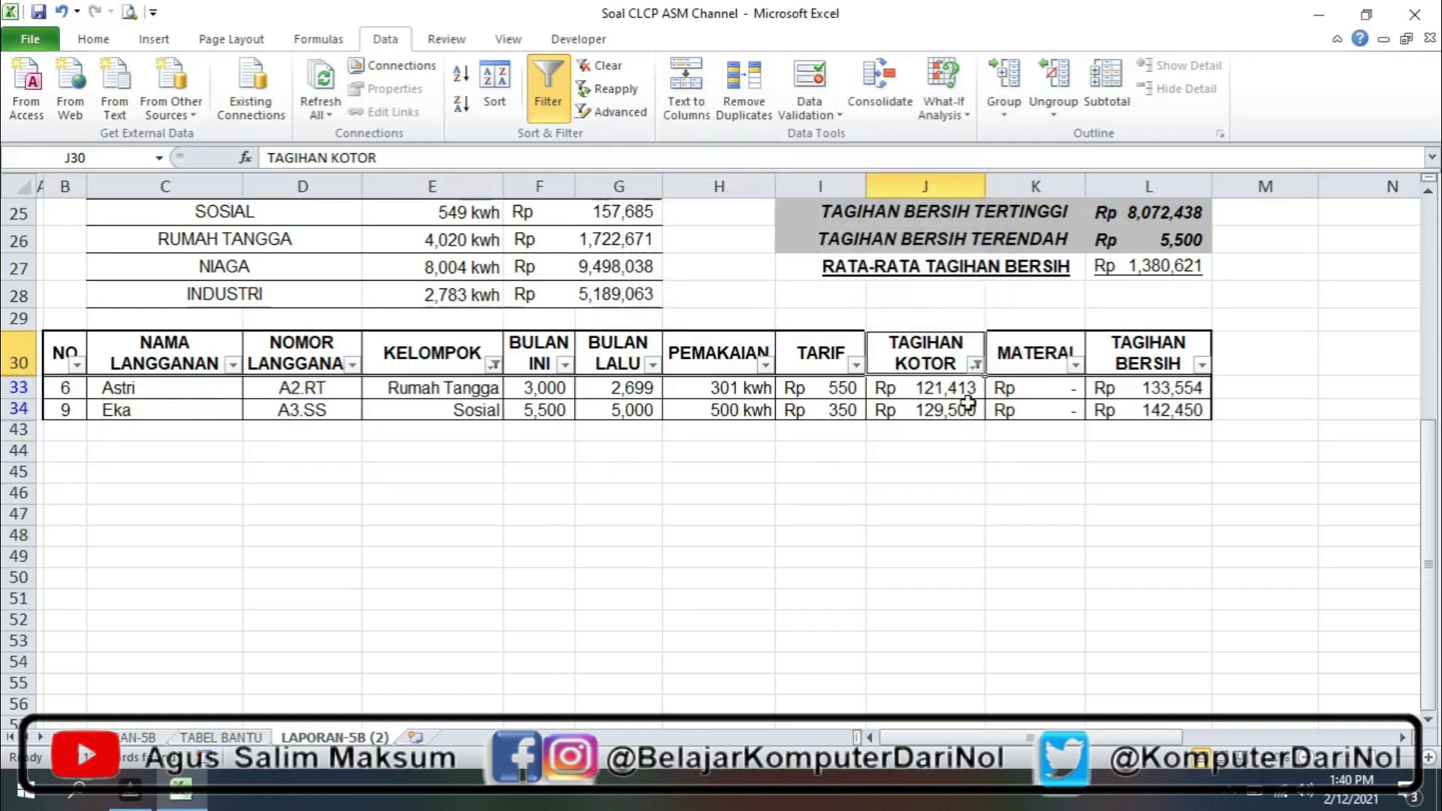
pyautogui.click(940, 398)
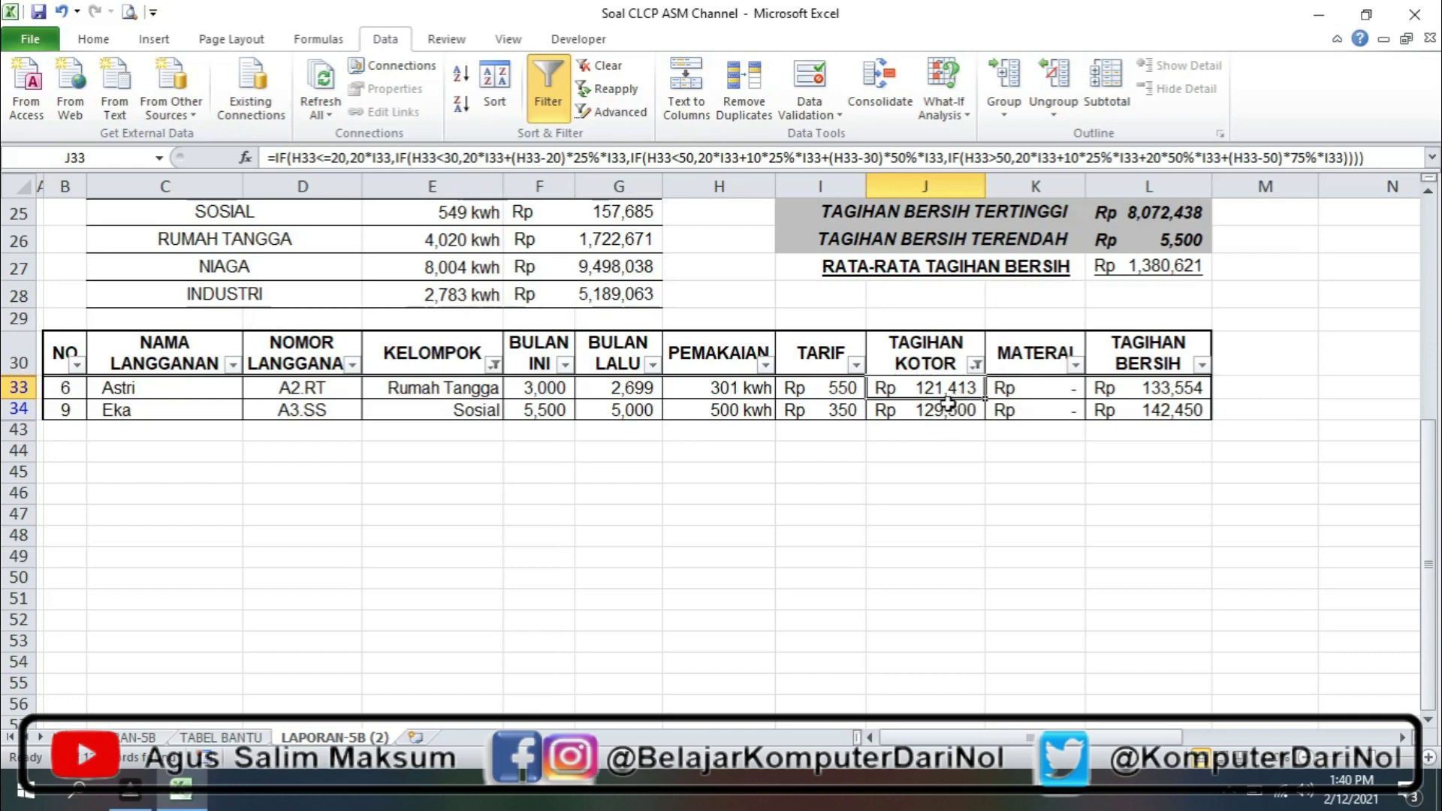
pyautogui.click(149, 398)
pyautogui.click(953, 388)
pyautogui.click(212, 408)
pyautogui.click(908, 412)
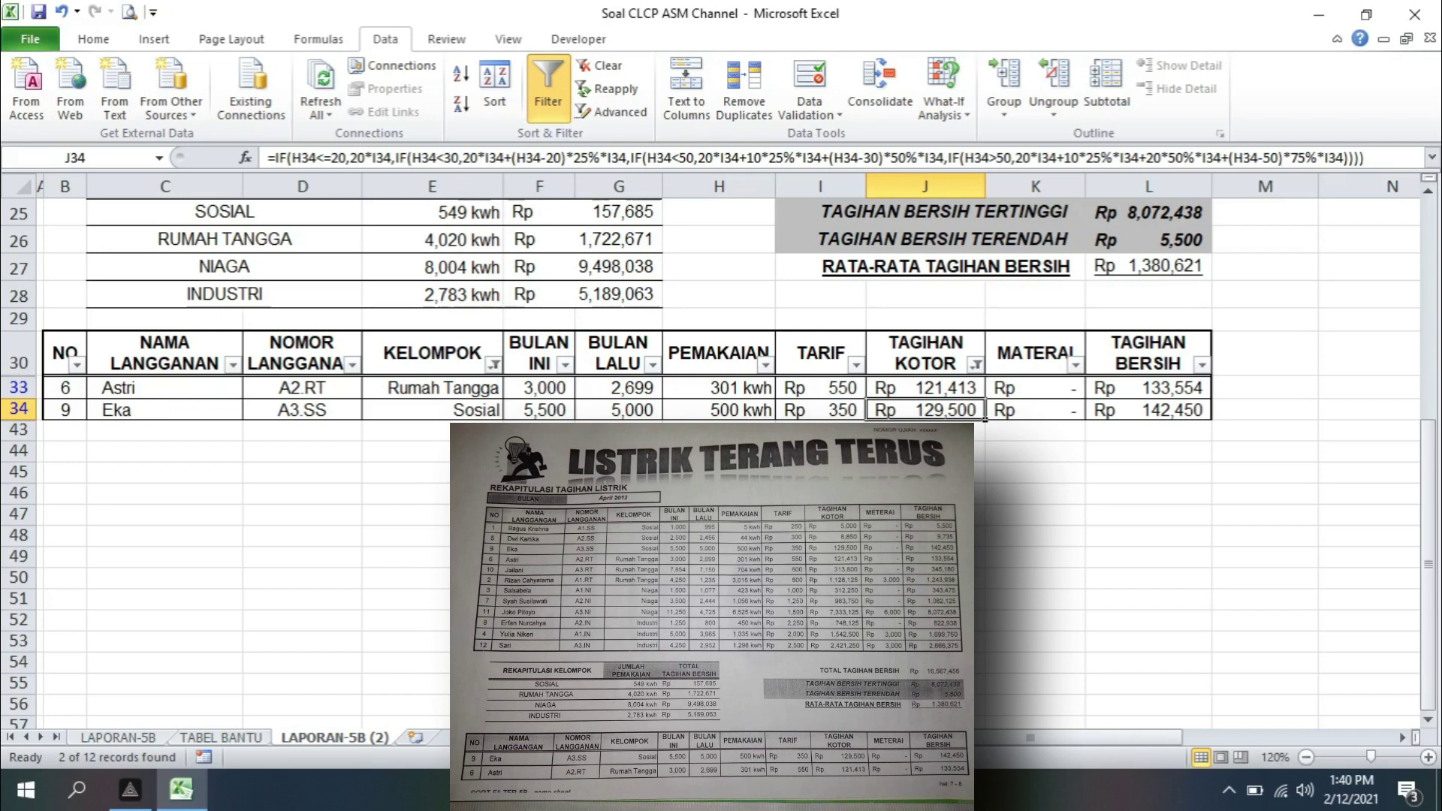
pyautogui.click(922, 394)
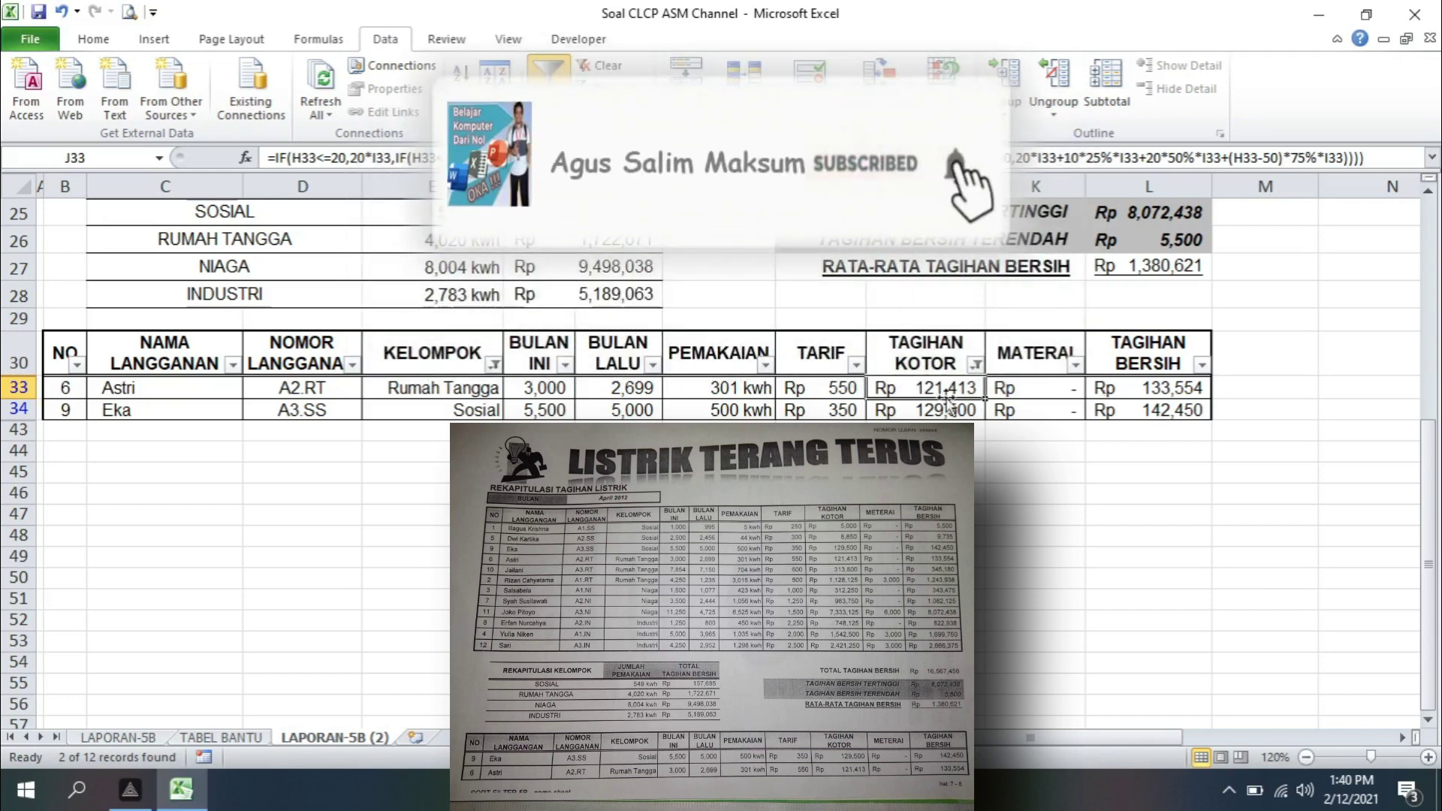
pyautogui.click(949, 406)
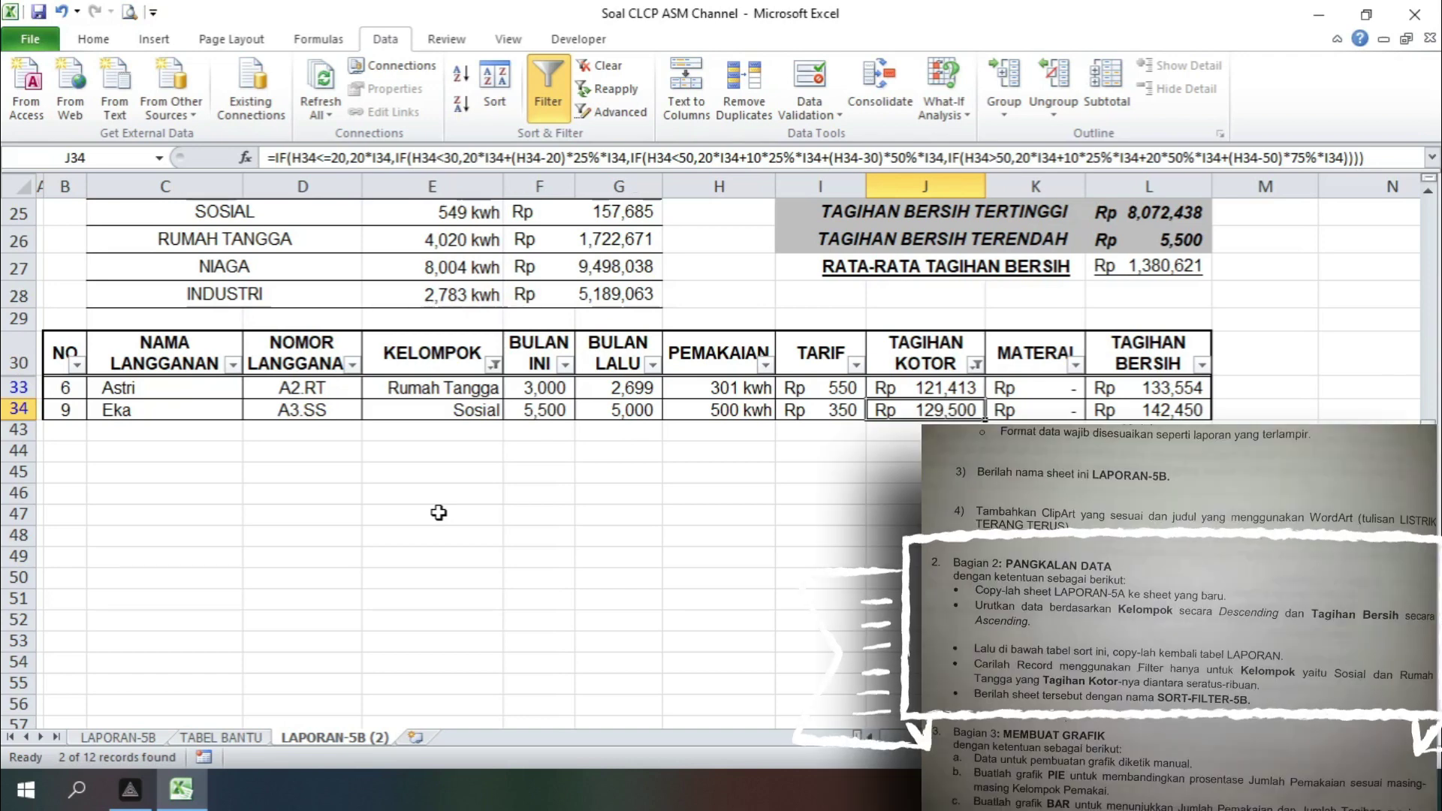
# Rename the LAPORAN-5B (2) tab to SORT-FILTER-5B and return to the top of the sheet.
pyautogui.rightClick(331, 741)
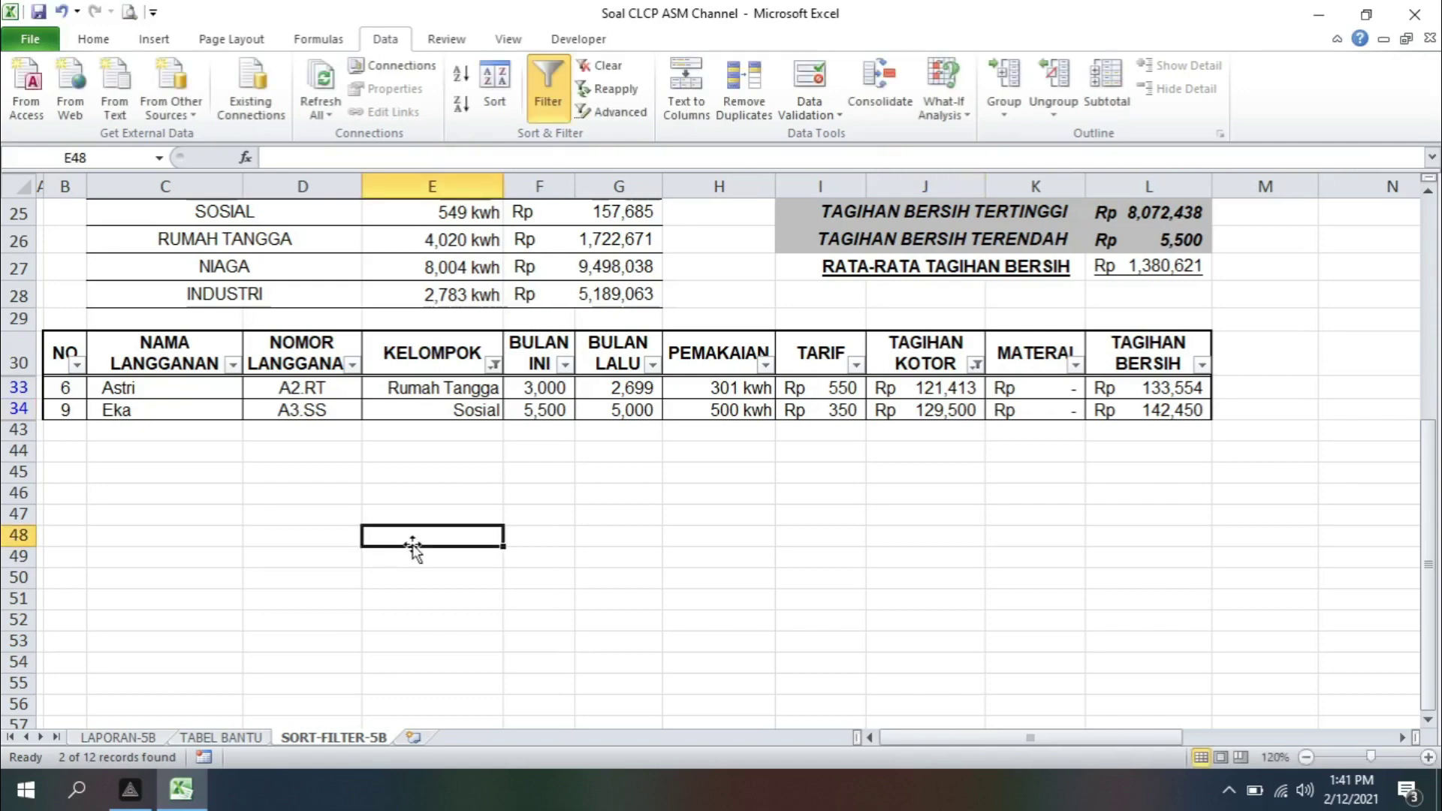
pyautogui.scroll(1, 412, 546)
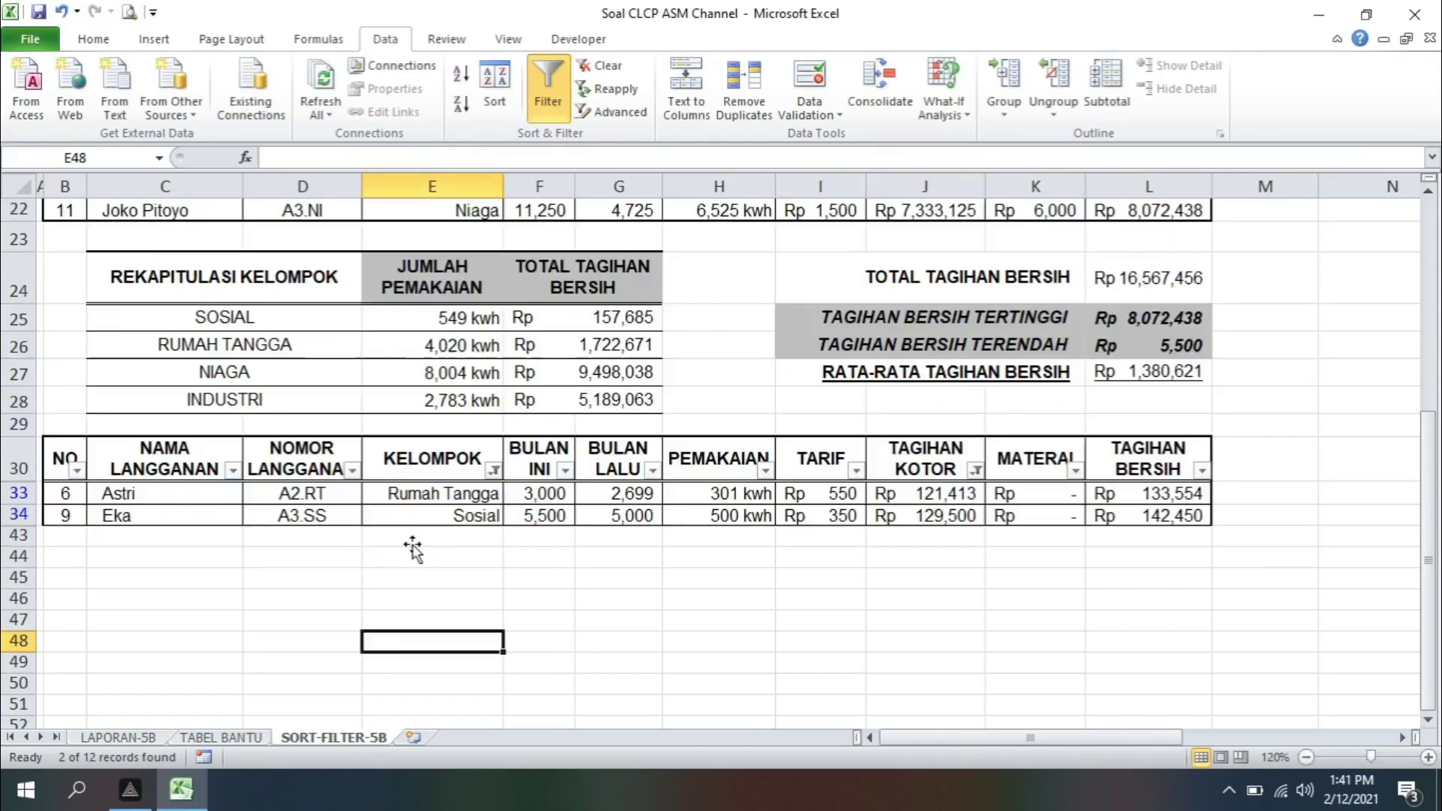
pyautogui.scroll(4, 413, 546)
pyautogui.scroll(3, 412, 546)
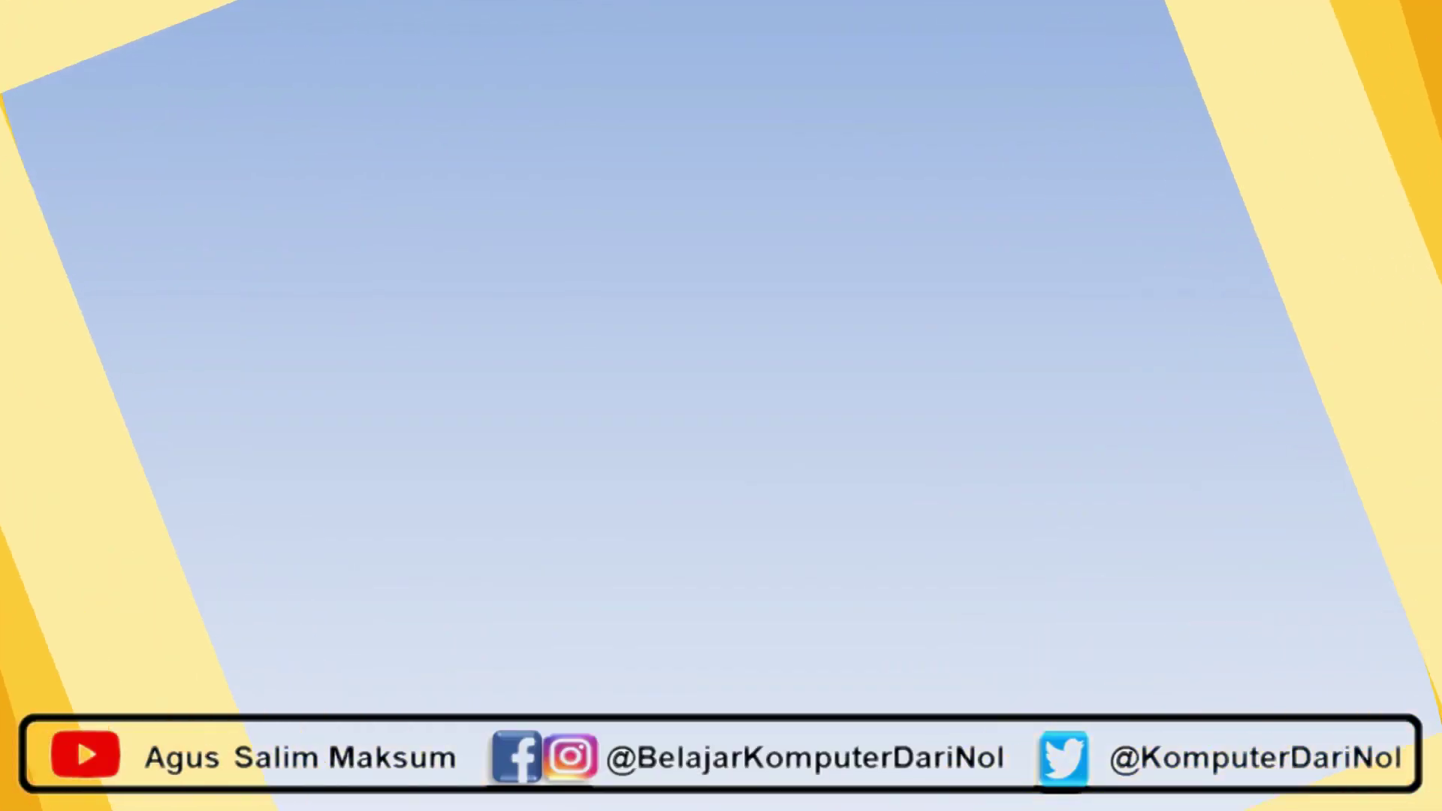